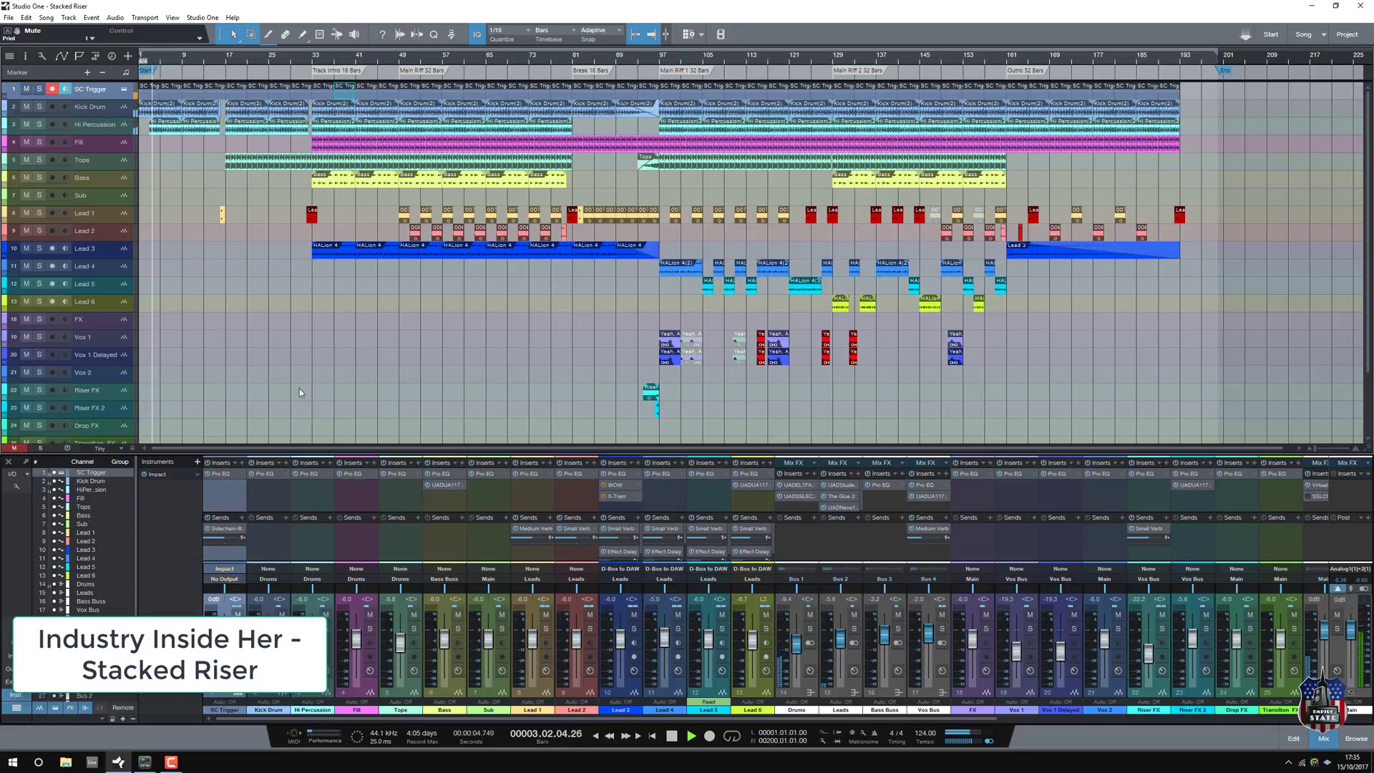
Step: Audition the arrangement in sections from about bars 16, 29, 47, 77 and 92, and stop playback
left_click(220, 60)
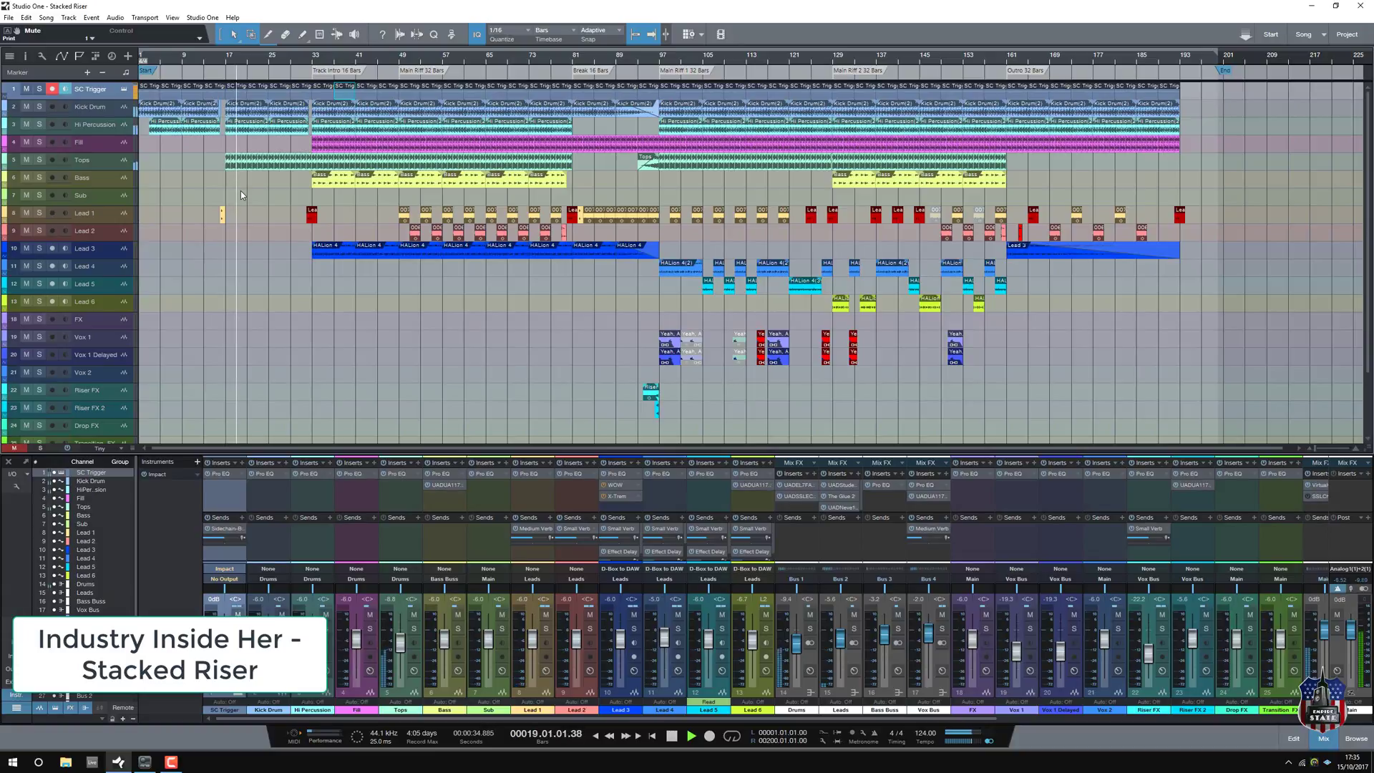
left_click(295, 69)
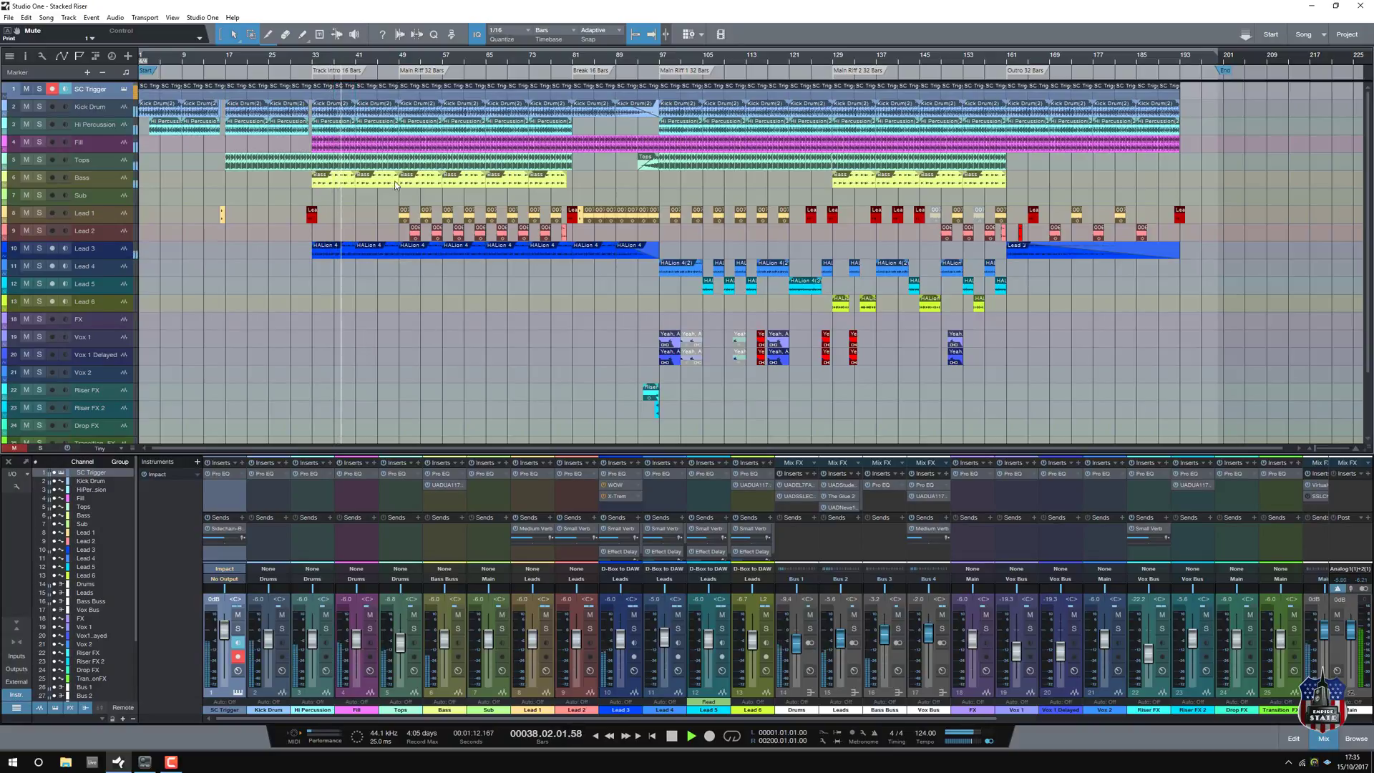
left_click(392, 65)
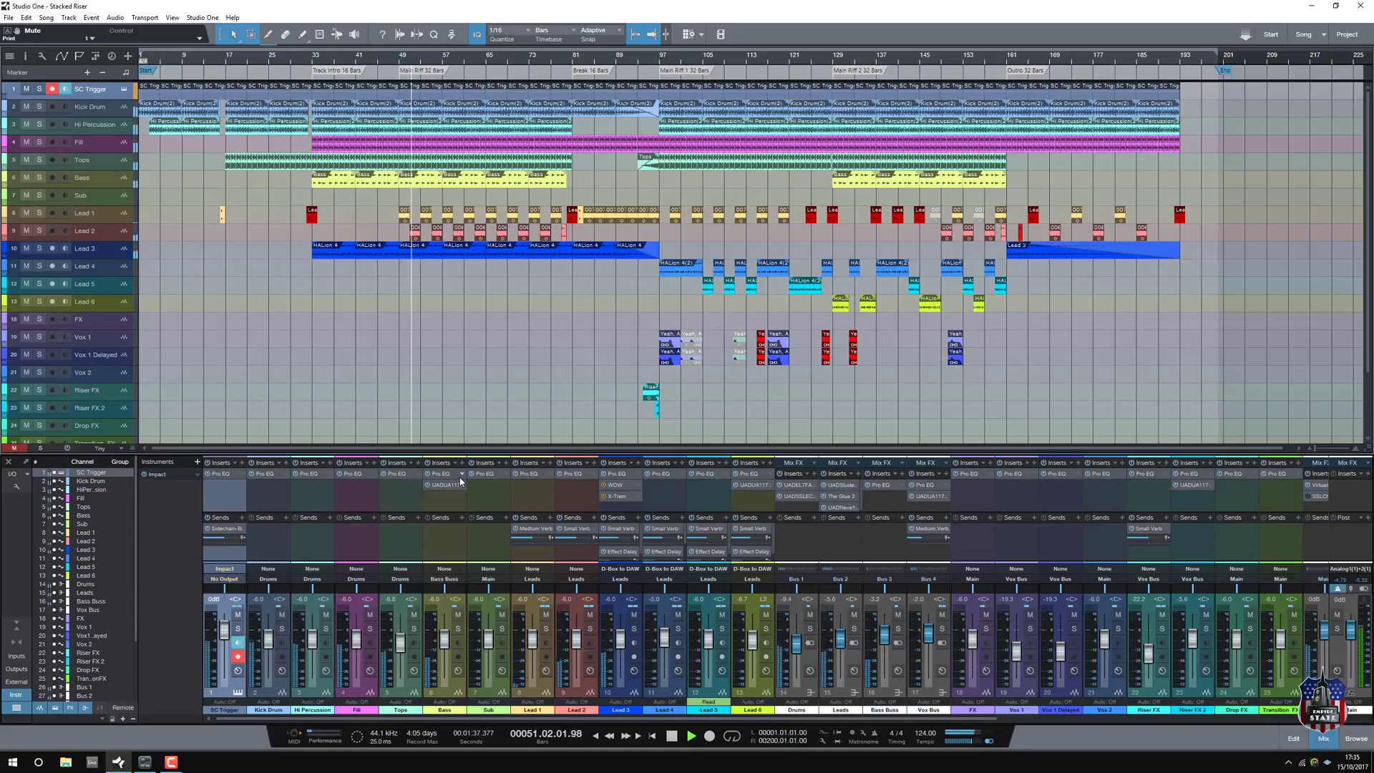
left_click(556, 61)
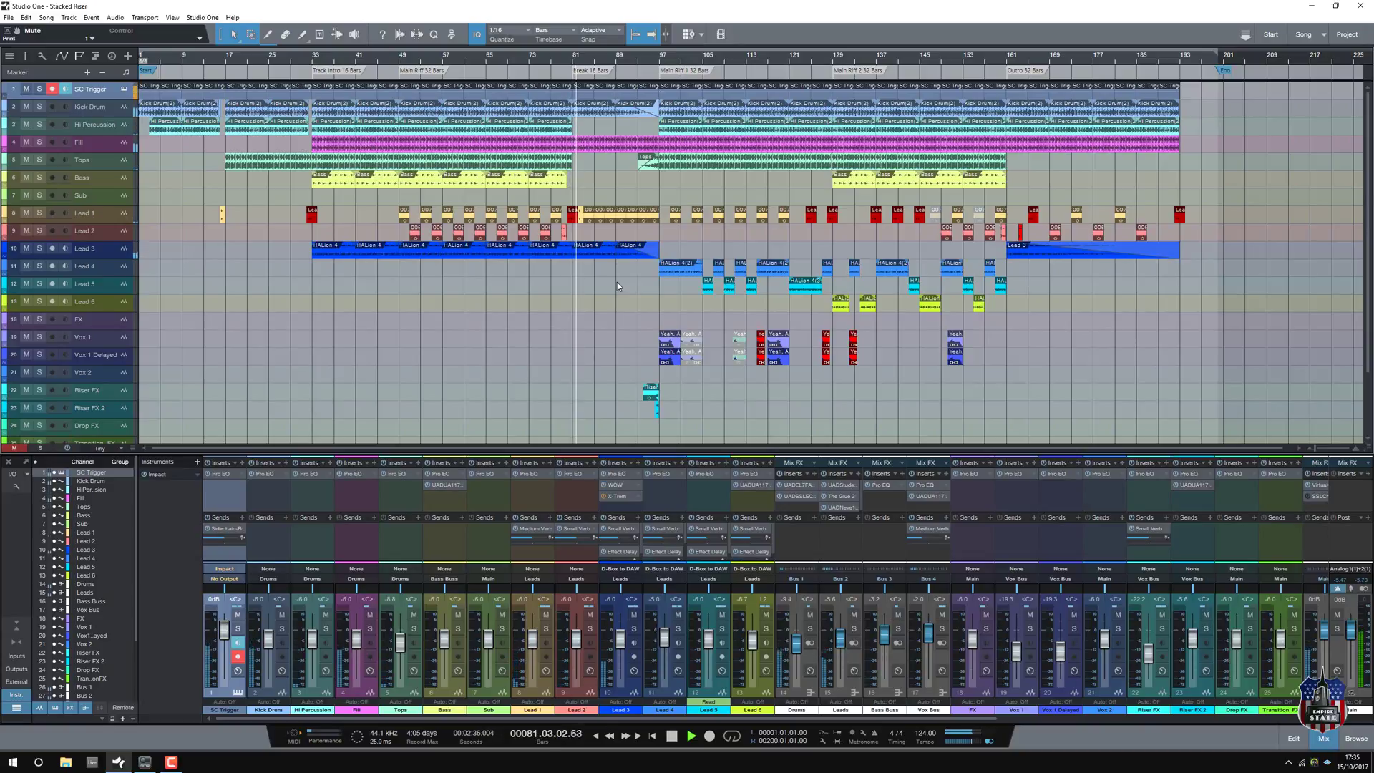
left_click(633, 62)
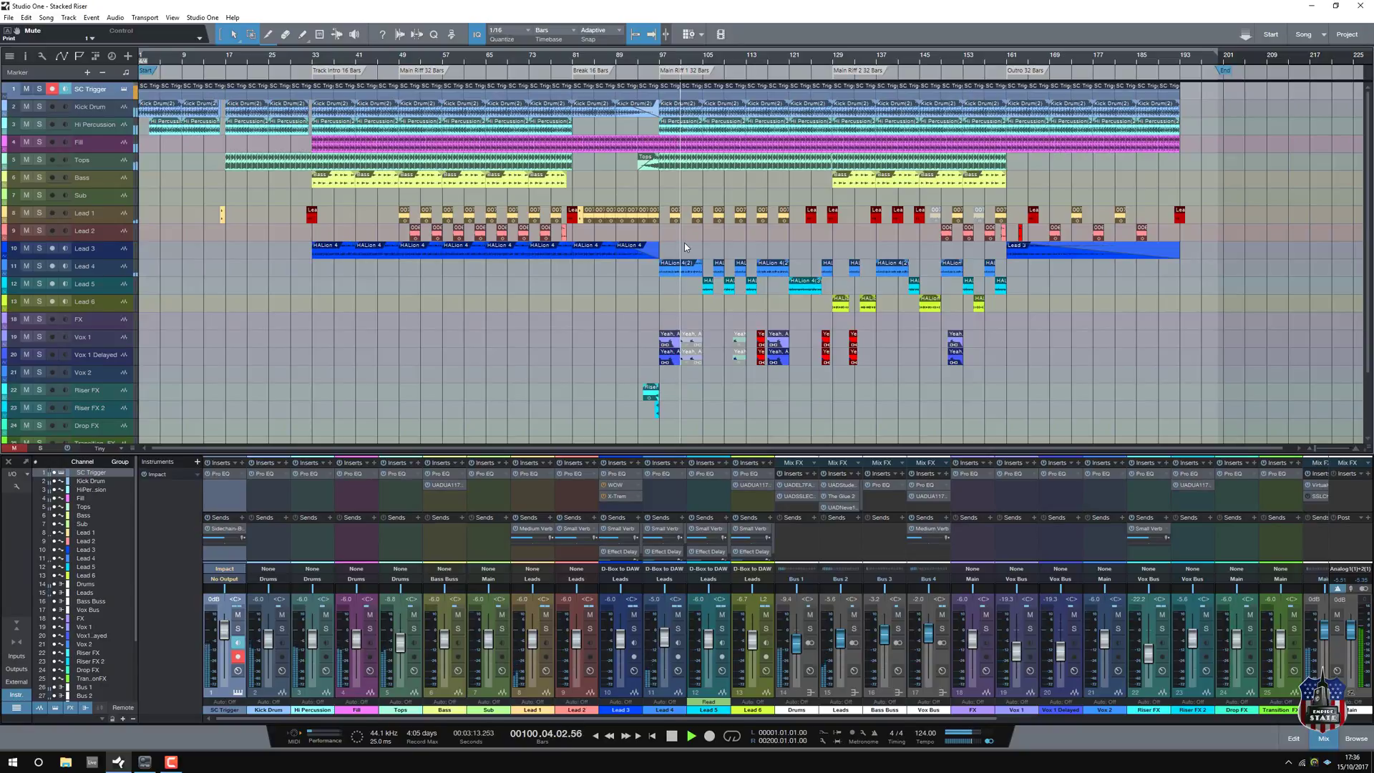
key("space")
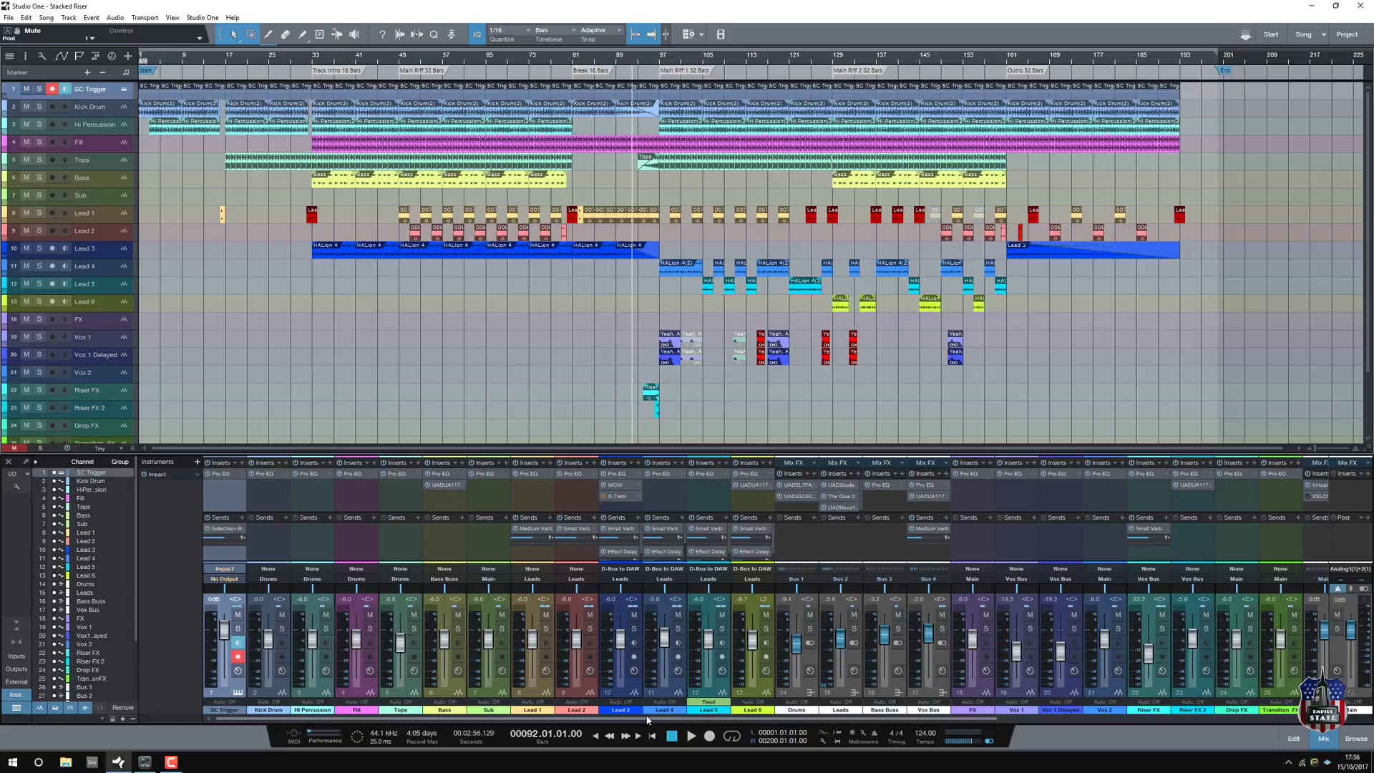
Step: Look through the arrangement's tracks down to Print and the mixer channels across to the output buses
scroll(400, 340, "down", 3)
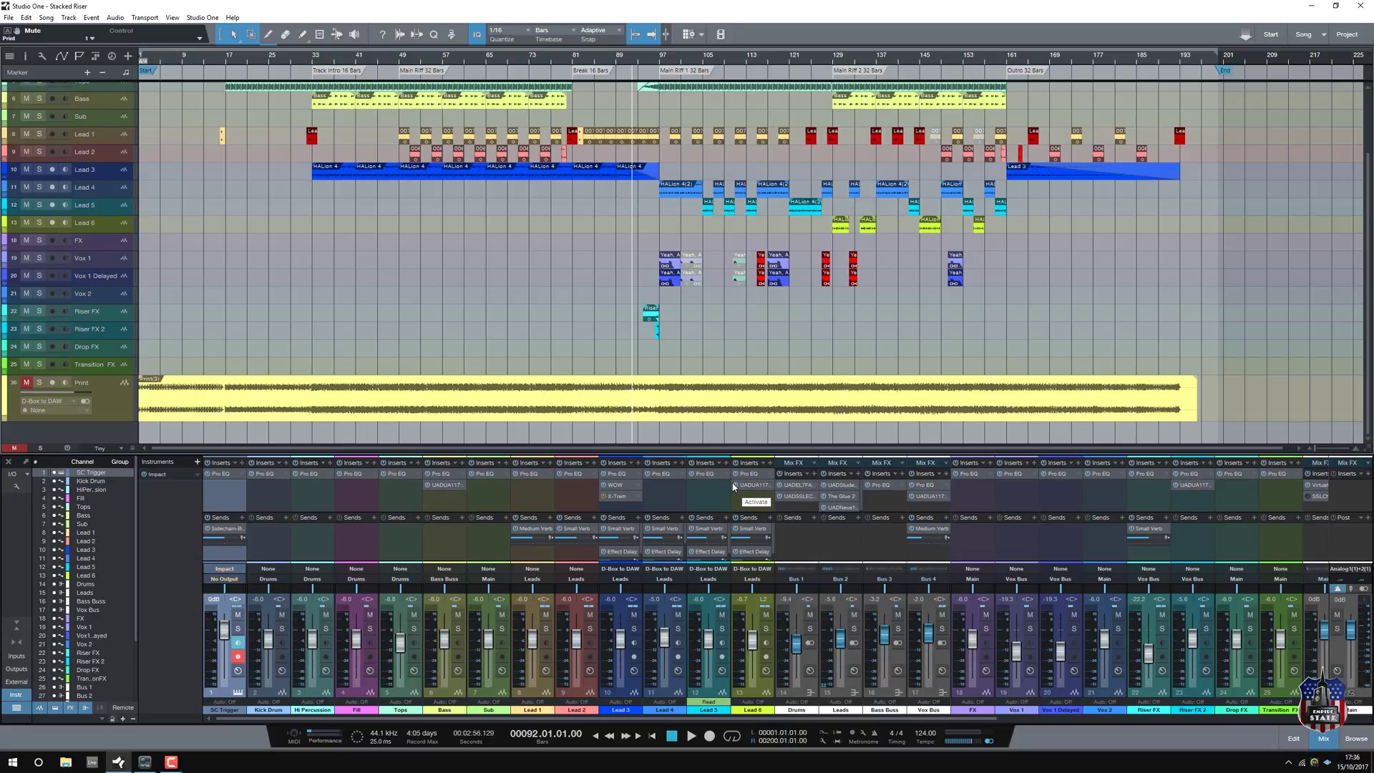
scroll(727, 537, "up", 3)
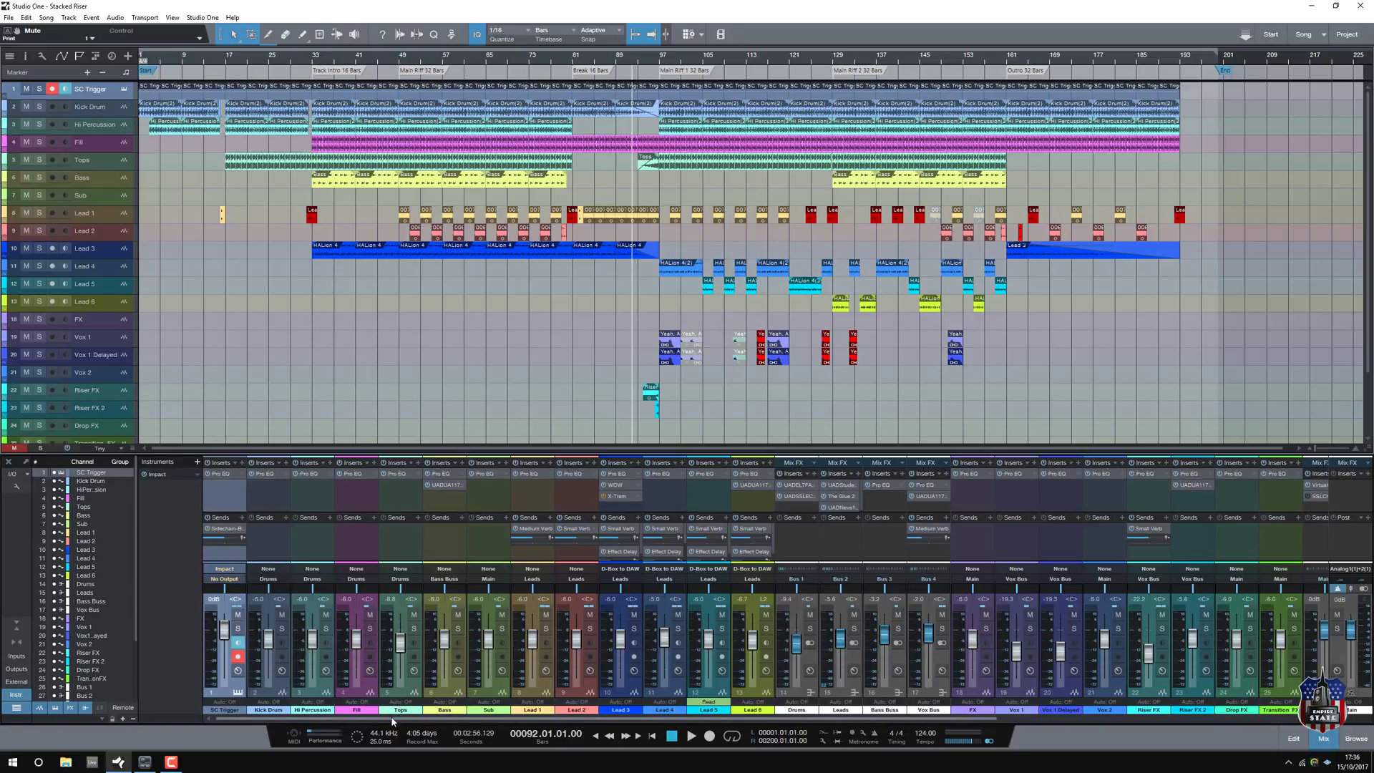
scroll(392, 722, "right", 1)
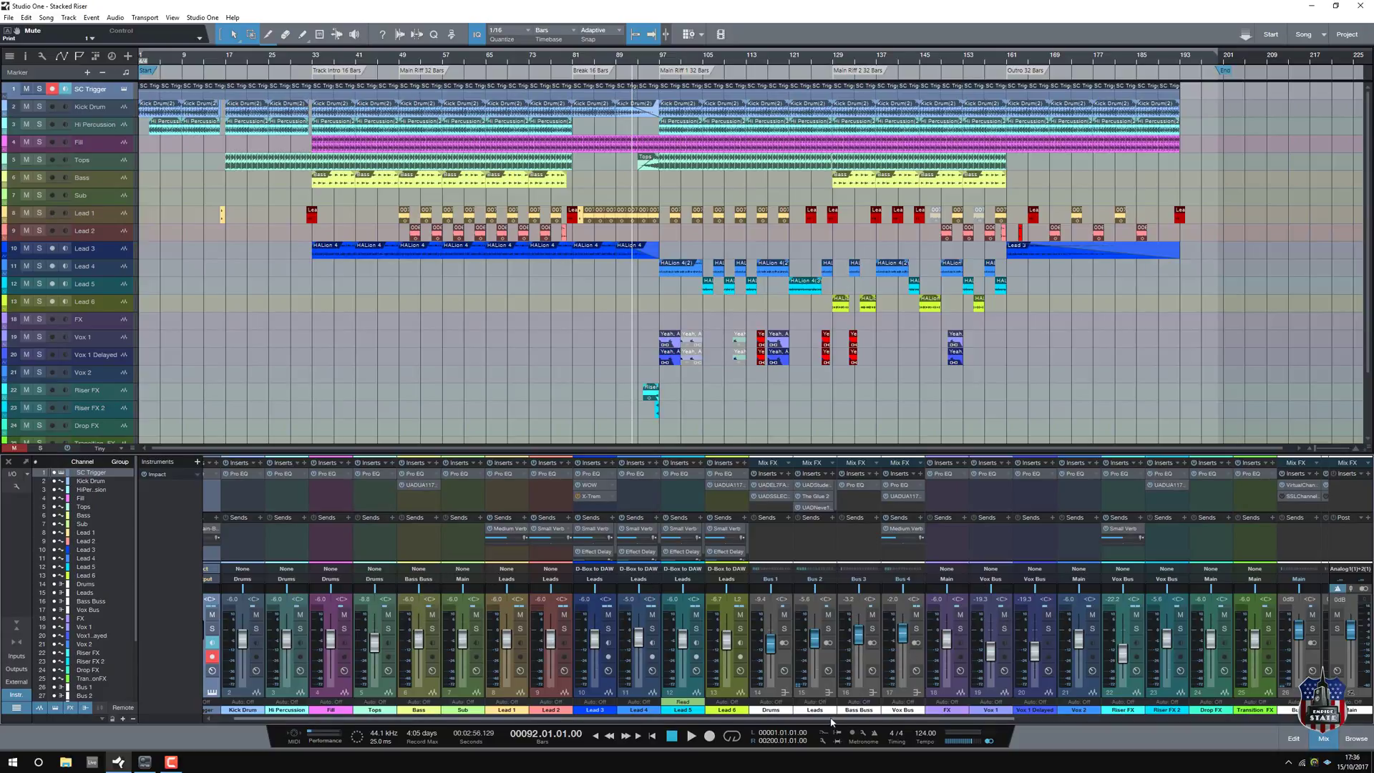
scroll(847, 721, "right", 3)
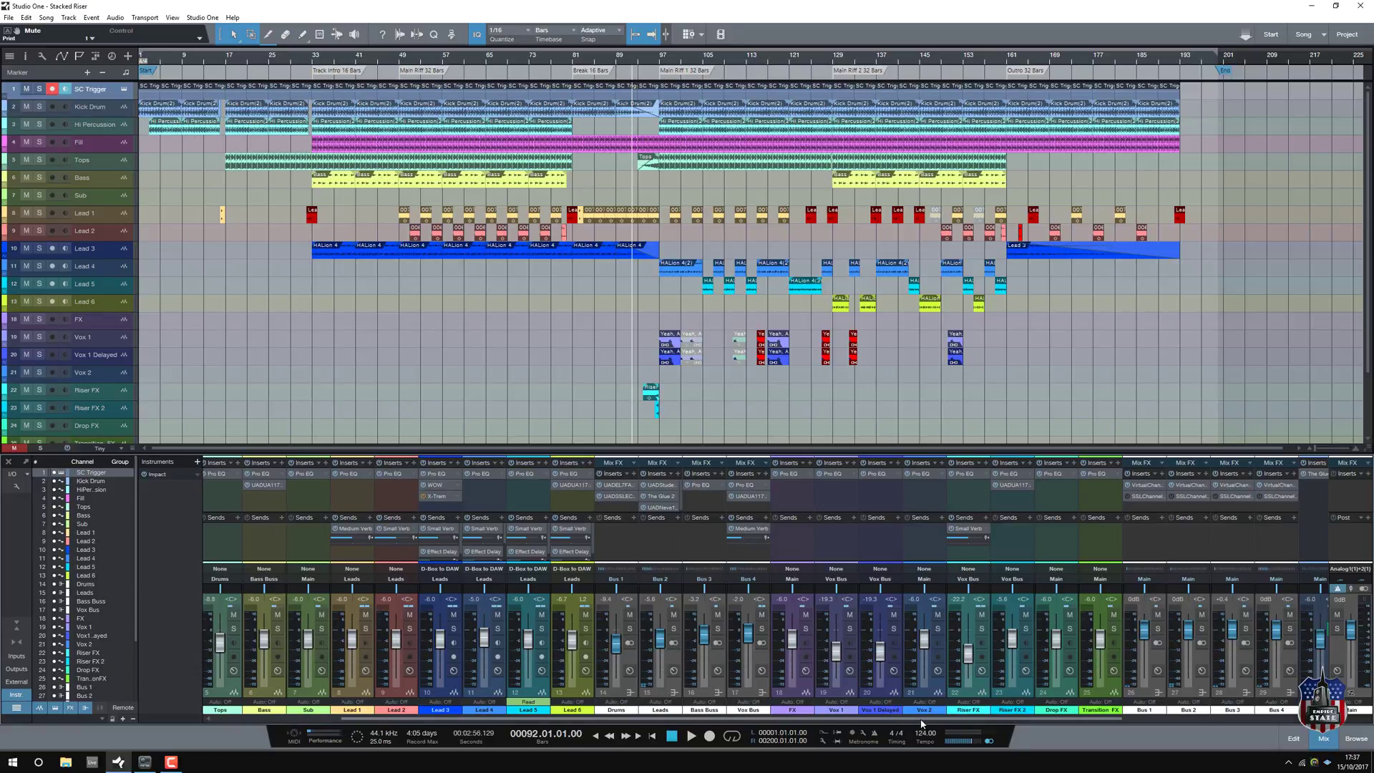
left_click_drag(922, 723, 787, 722)
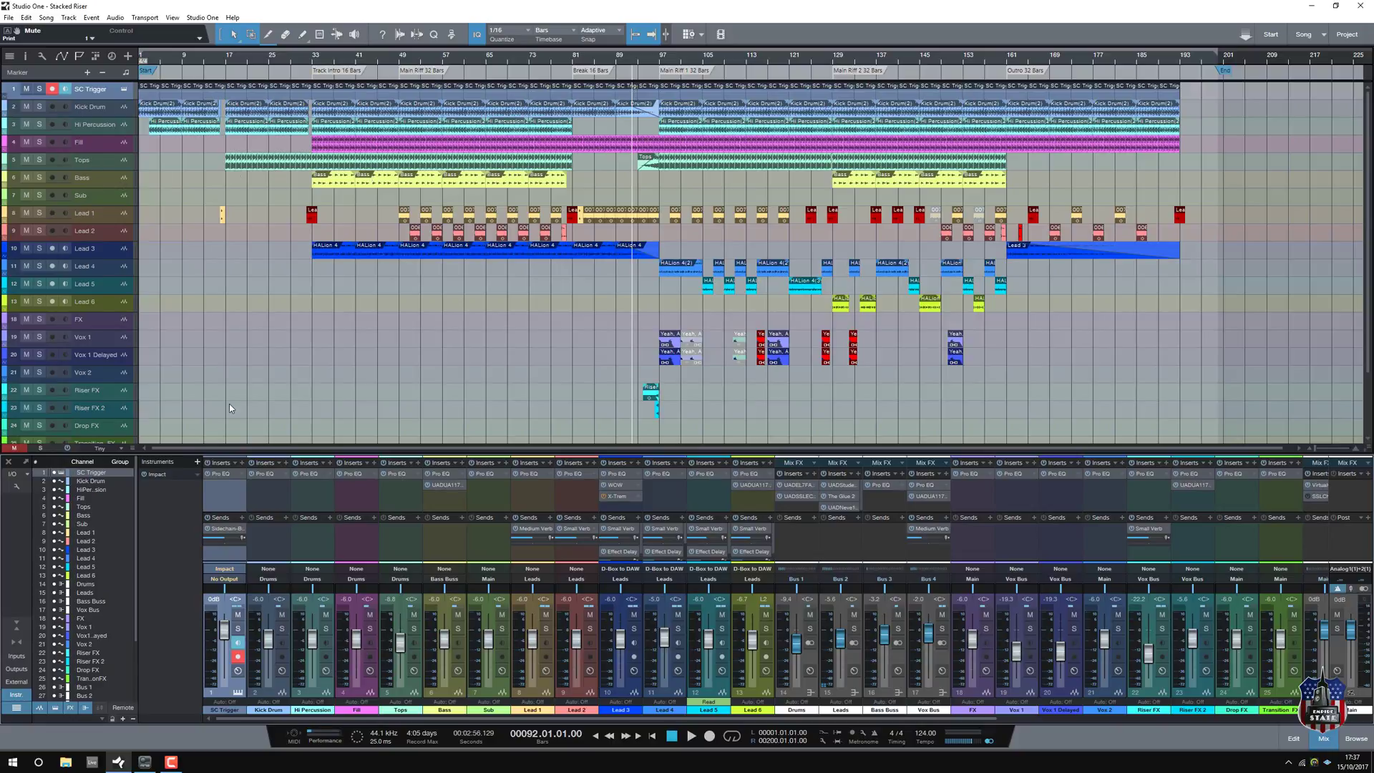
Step: Expand the Impact instrument's output list and play the song from bar 92
left_click(167, 476)
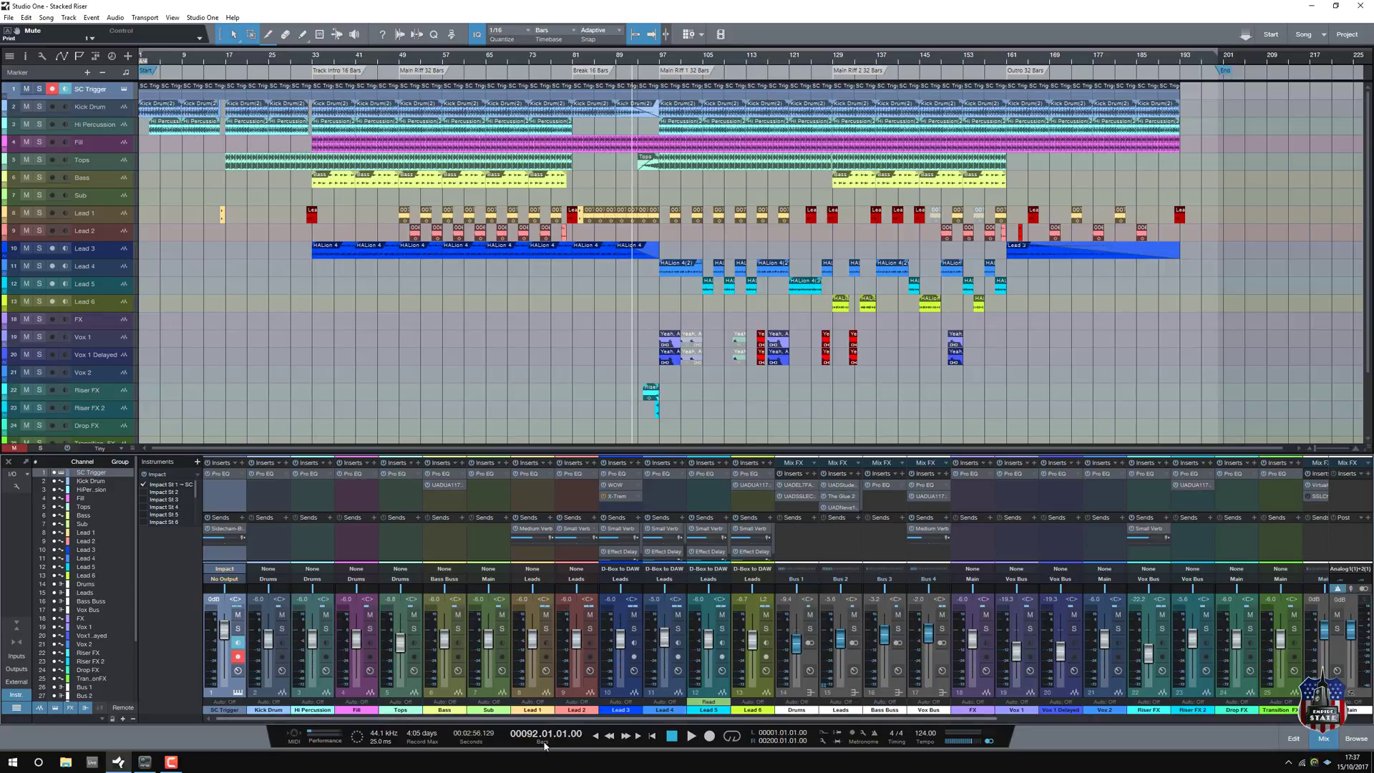
left_click(690, 737)
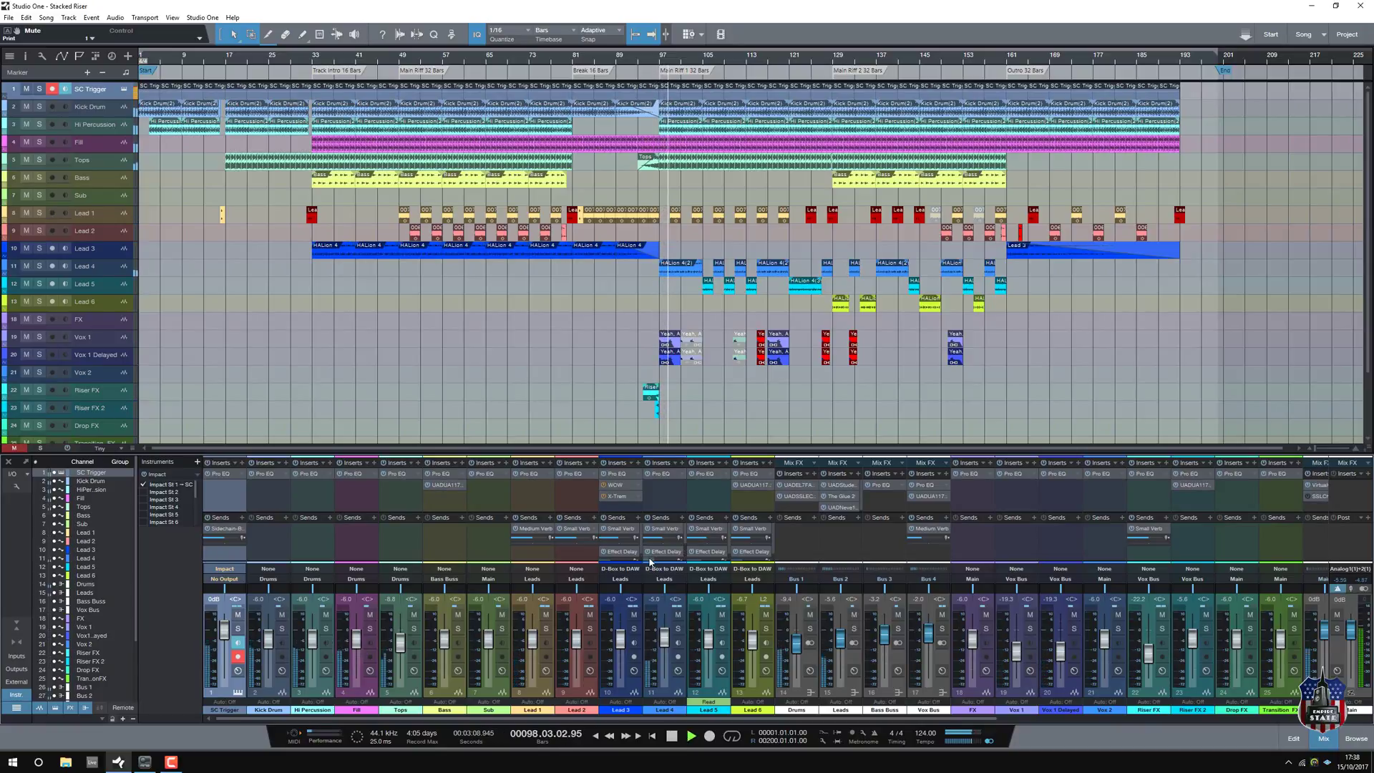
Step: Solo the Kick Drum, Hi Percussion, Fill, Tops, Bass and Sub tracks and play them from about bar 22
mouse_move(650, 563)
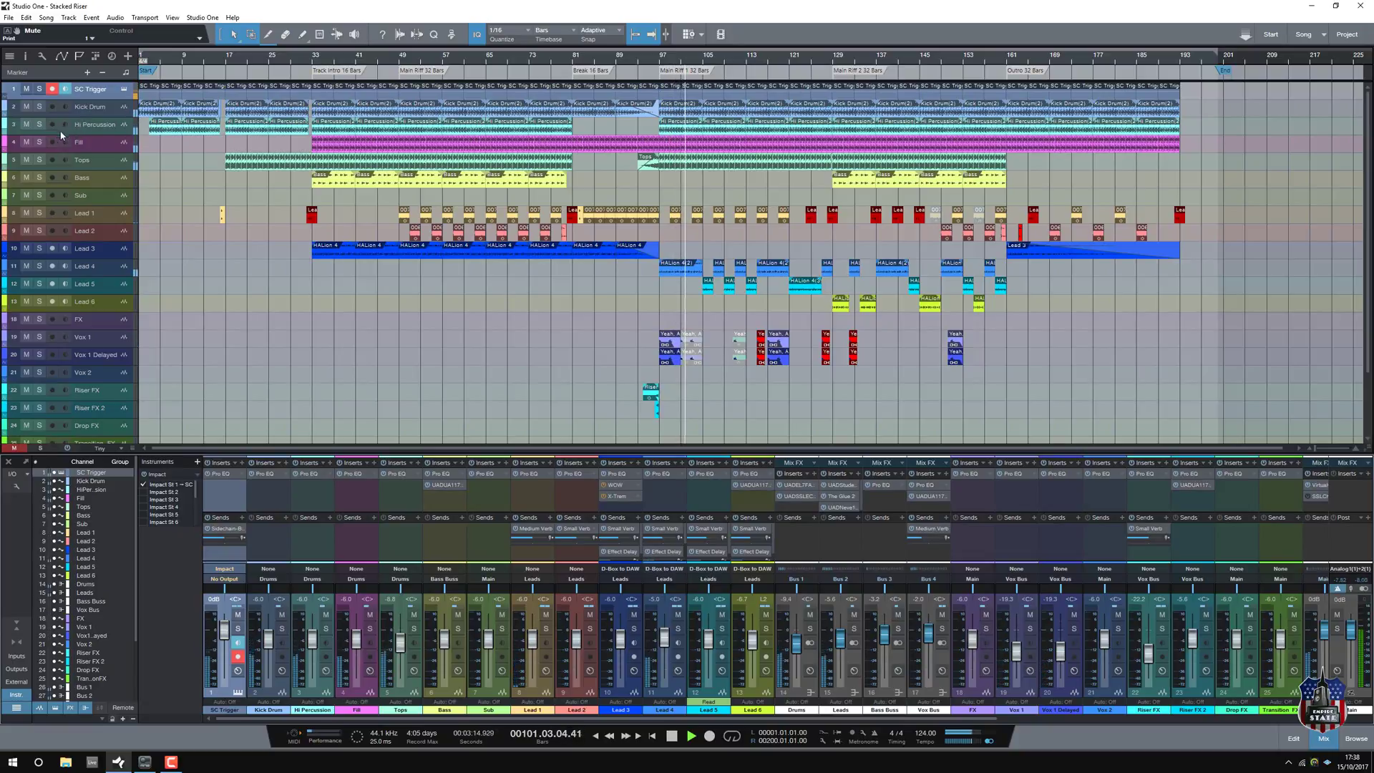
left_click(40, 106)
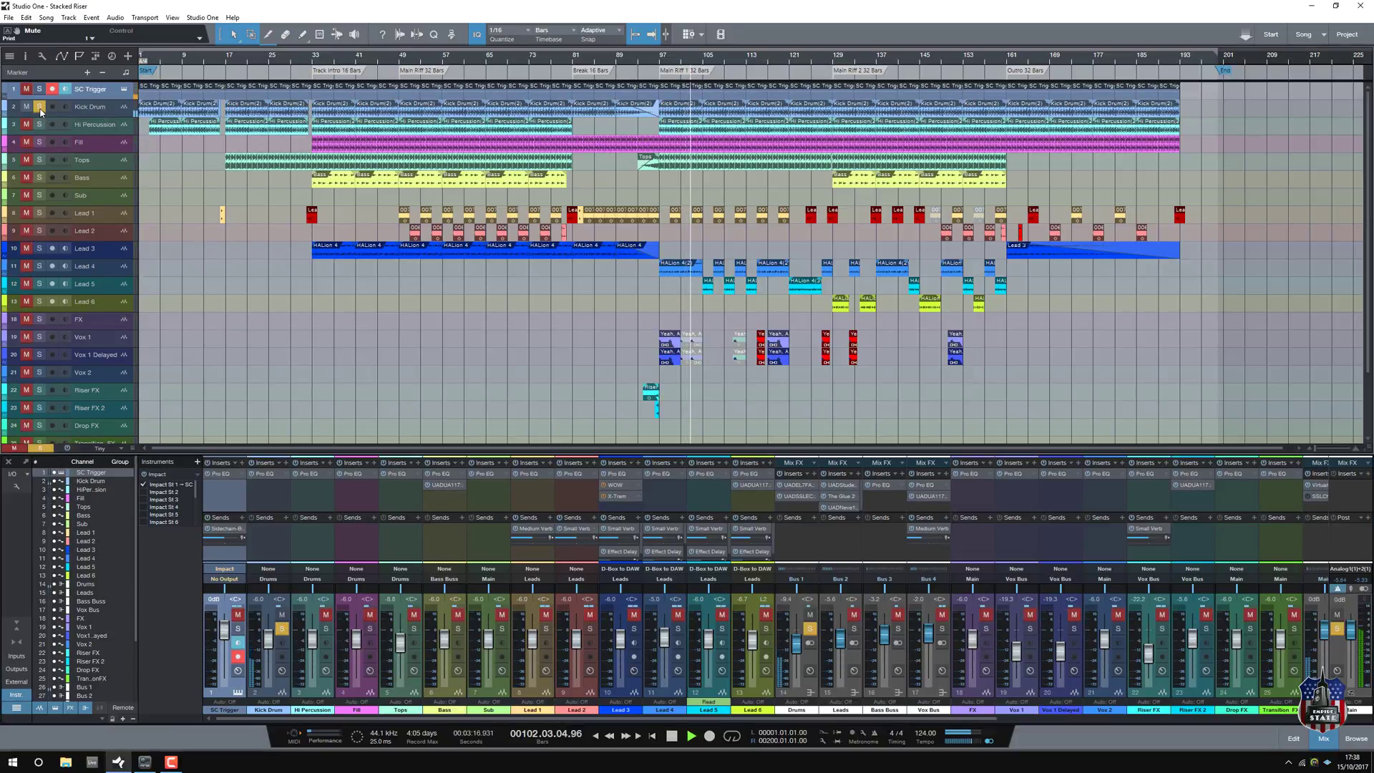
left_click(40, 124)
left_click(39, 142)
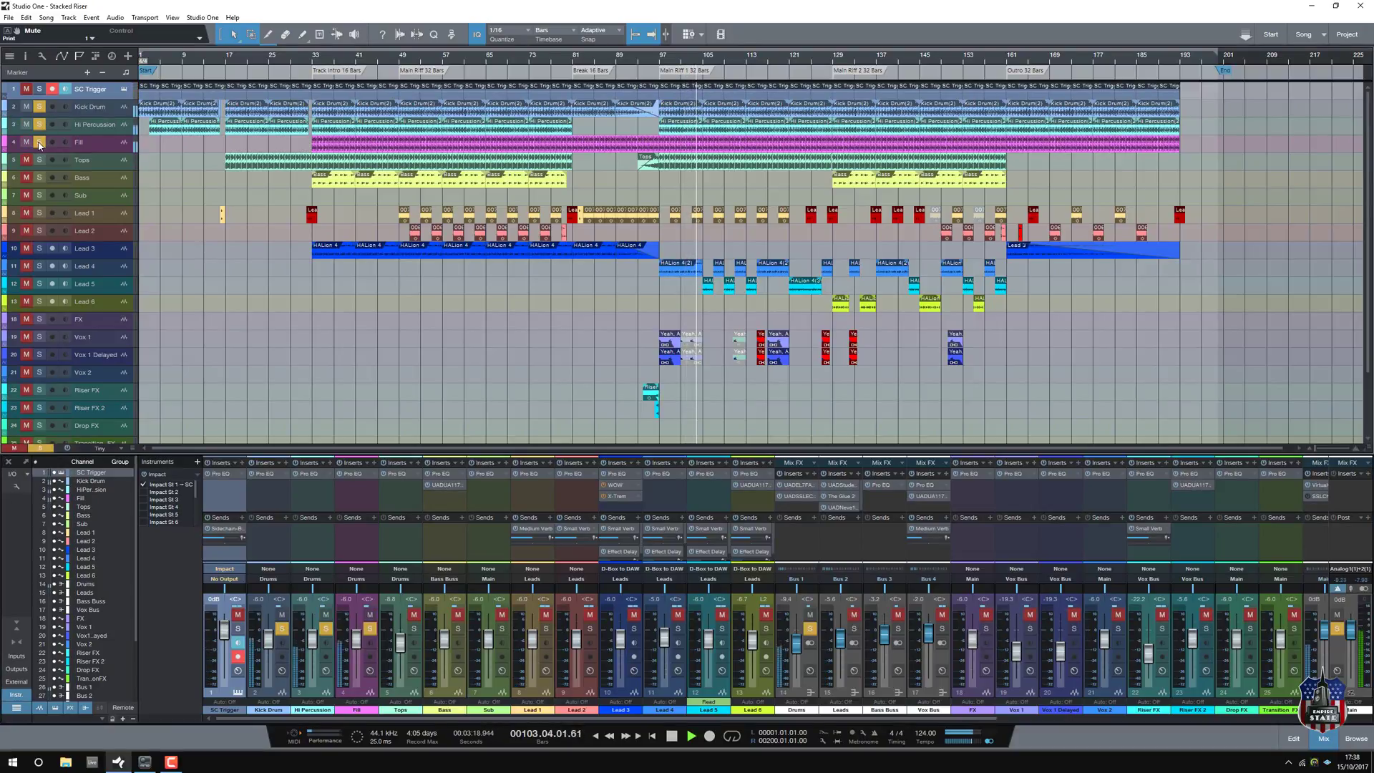
left_click(39, 159)
left_click(40, 178)
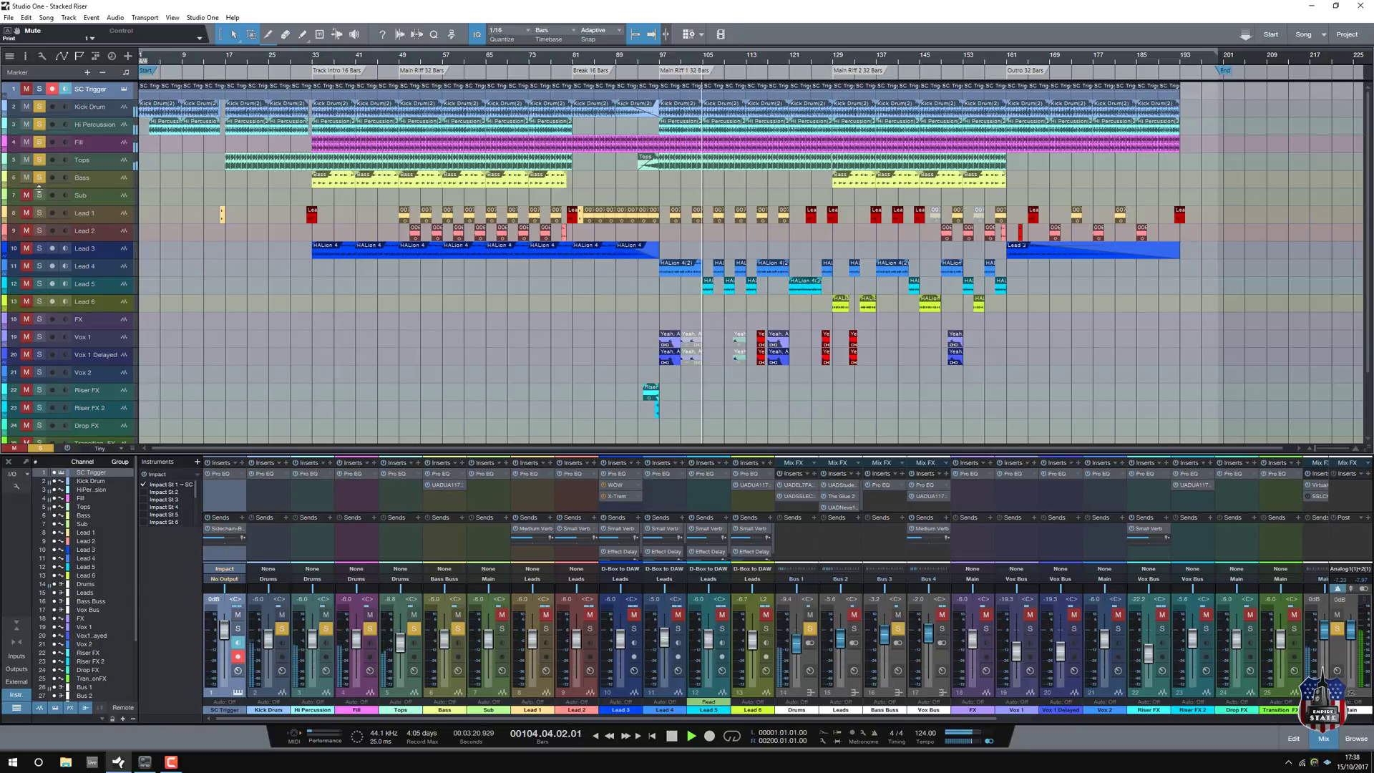
left_click(39, 195)
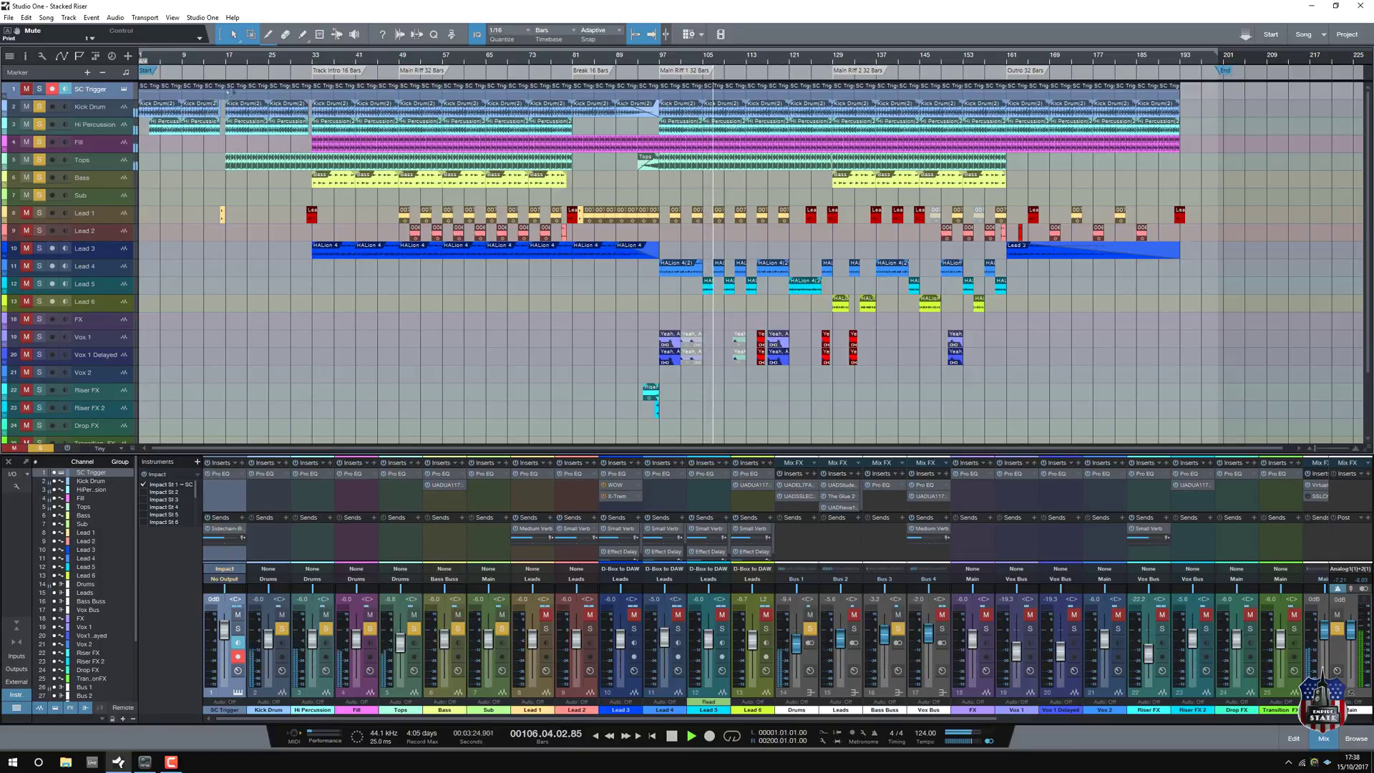
left_click(258, 63)
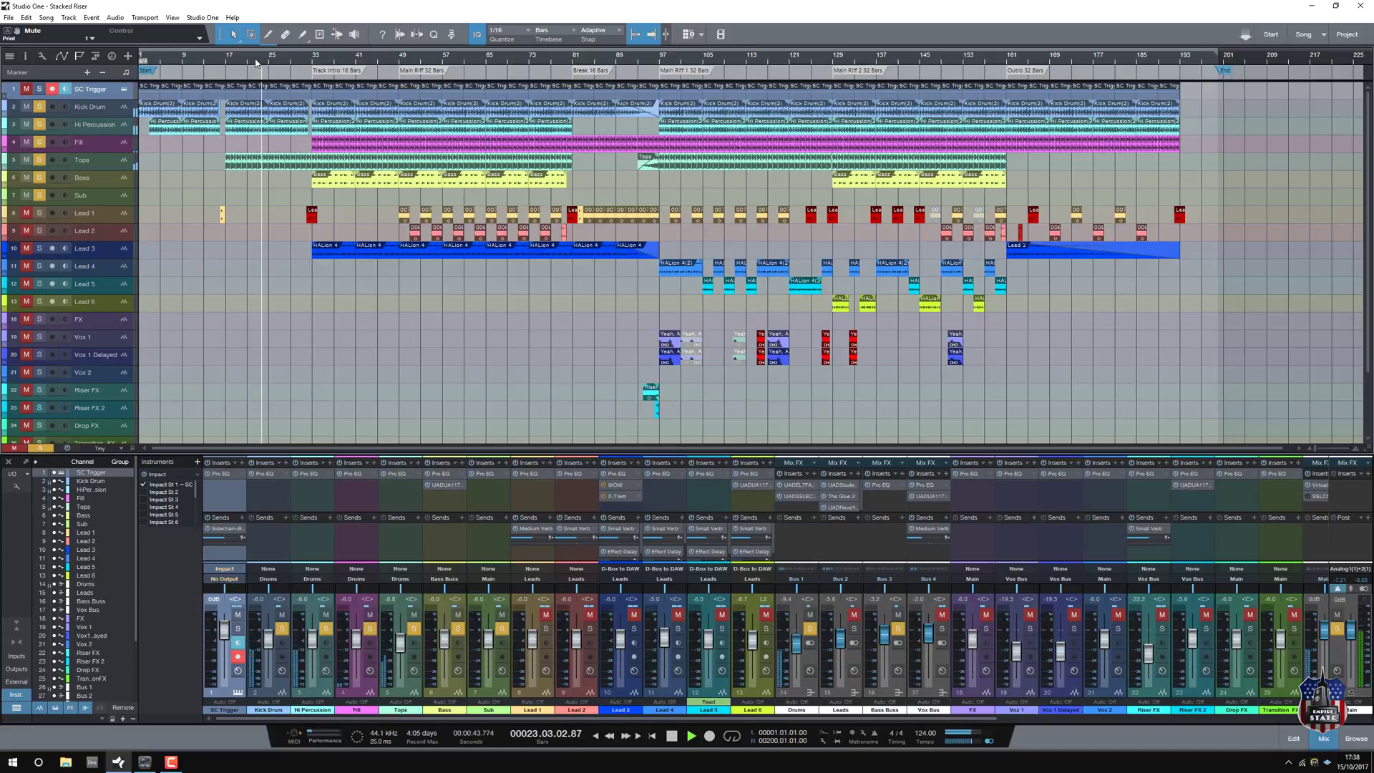
Step: Select Kick Drum and Hi Percussion in turn, and clear the other solos so Hi Percussion plays alone
left_click(91, 110)
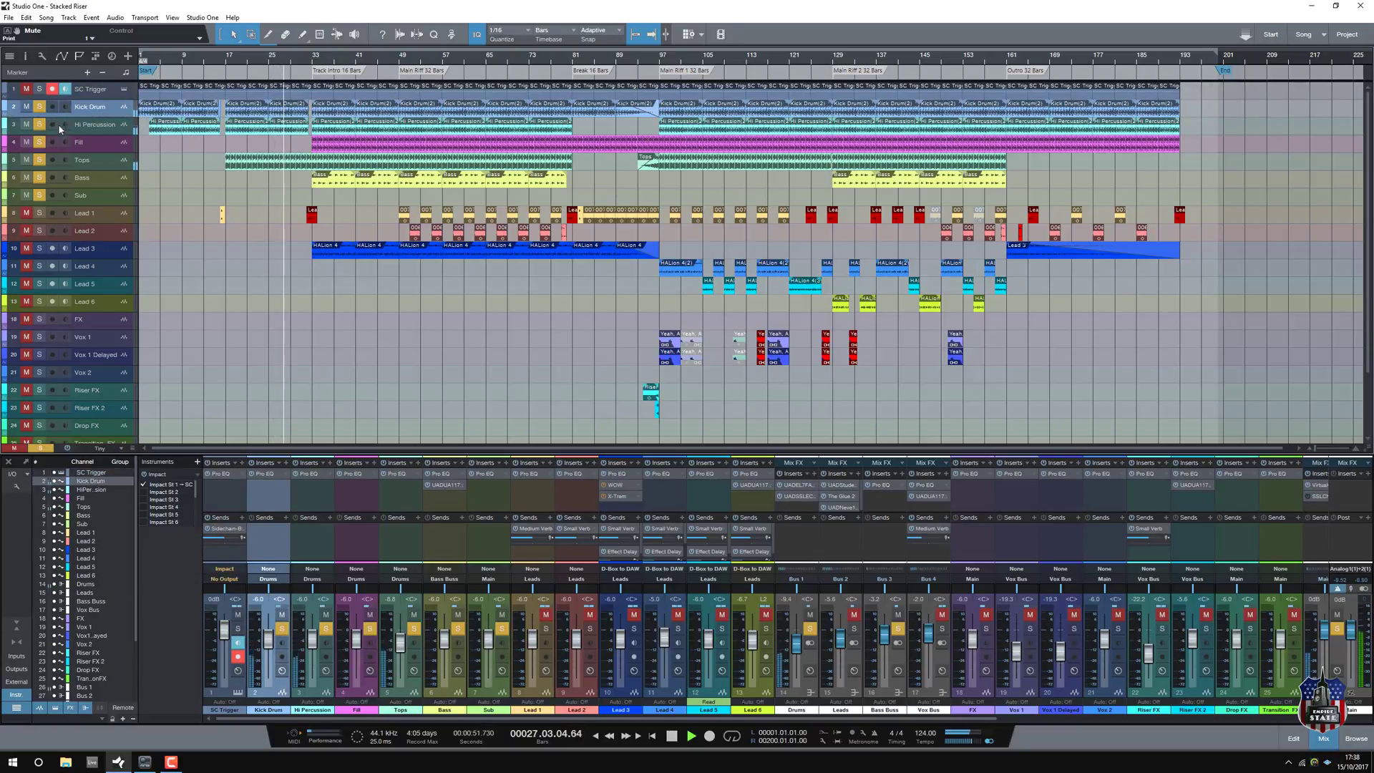
left_click(93, 125)
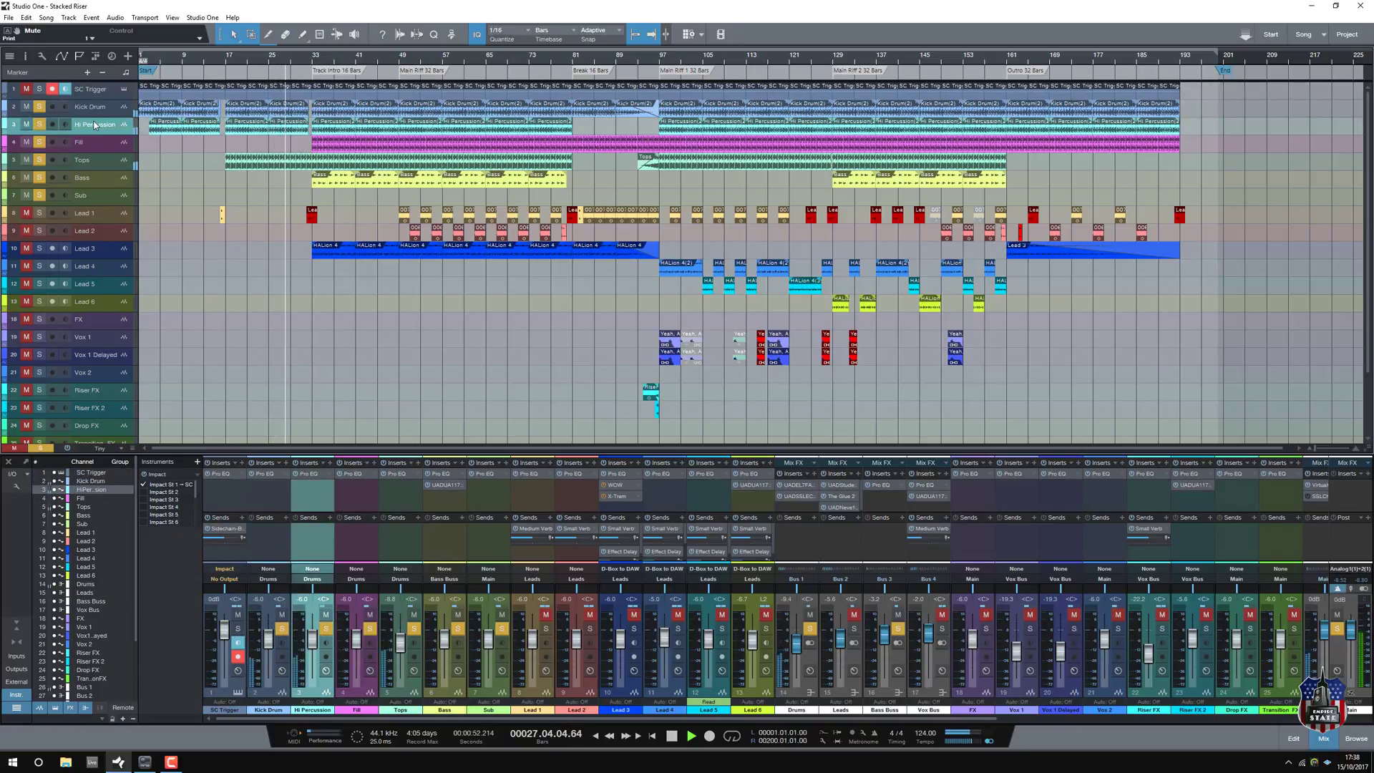
left_click(40, 195)
left_click(40, 177)
left_click(40, 142)
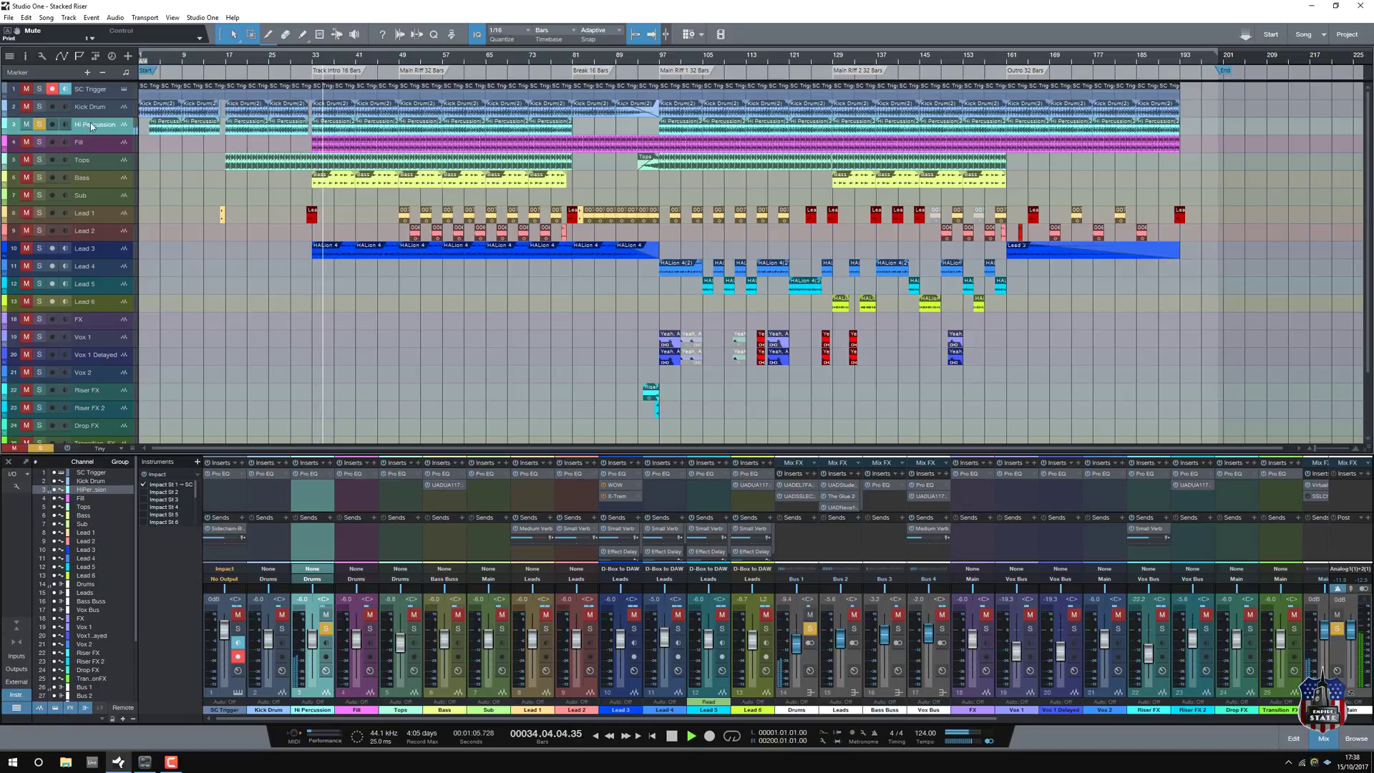
Step: Listen to Kick Drum together with Hi Percussion, and switch to soloing only the Fill track
left_click(39, 107)
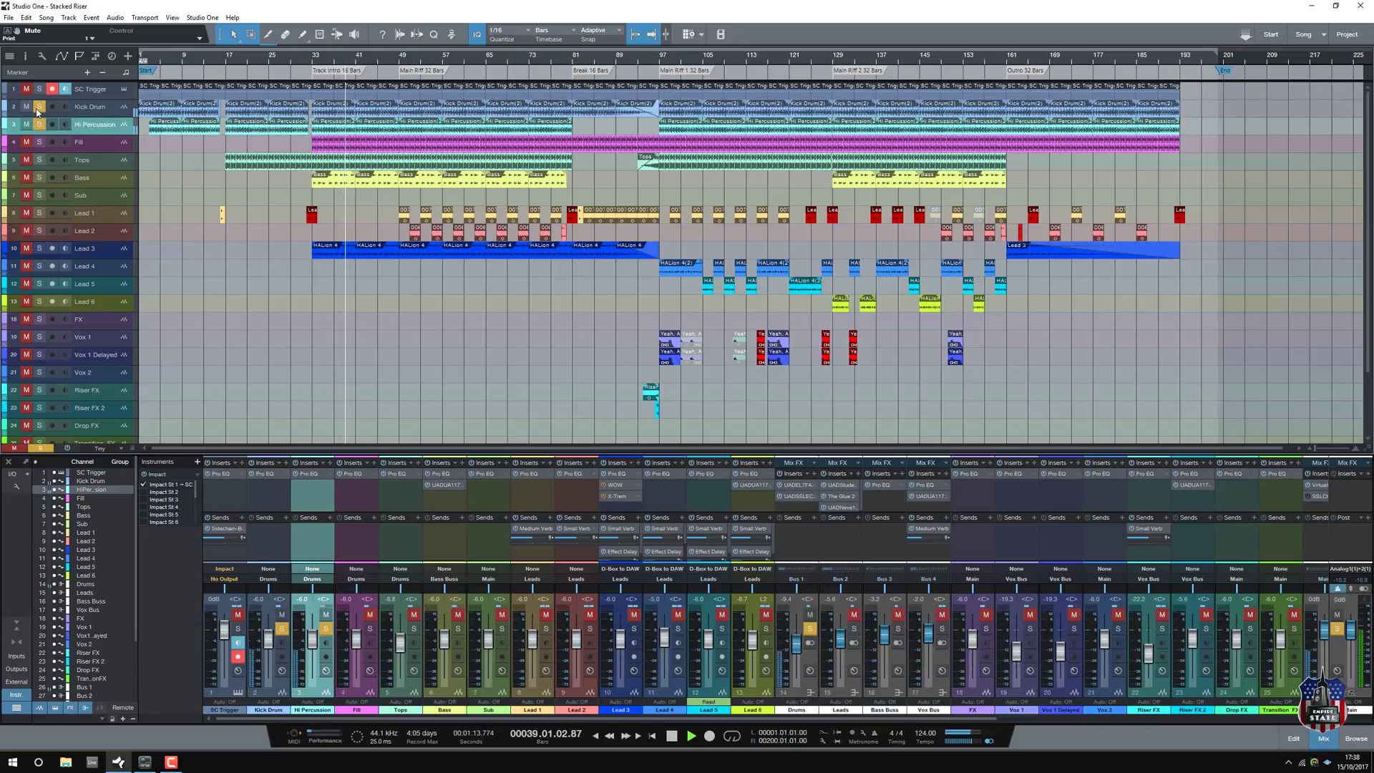
left_click(38, 124)
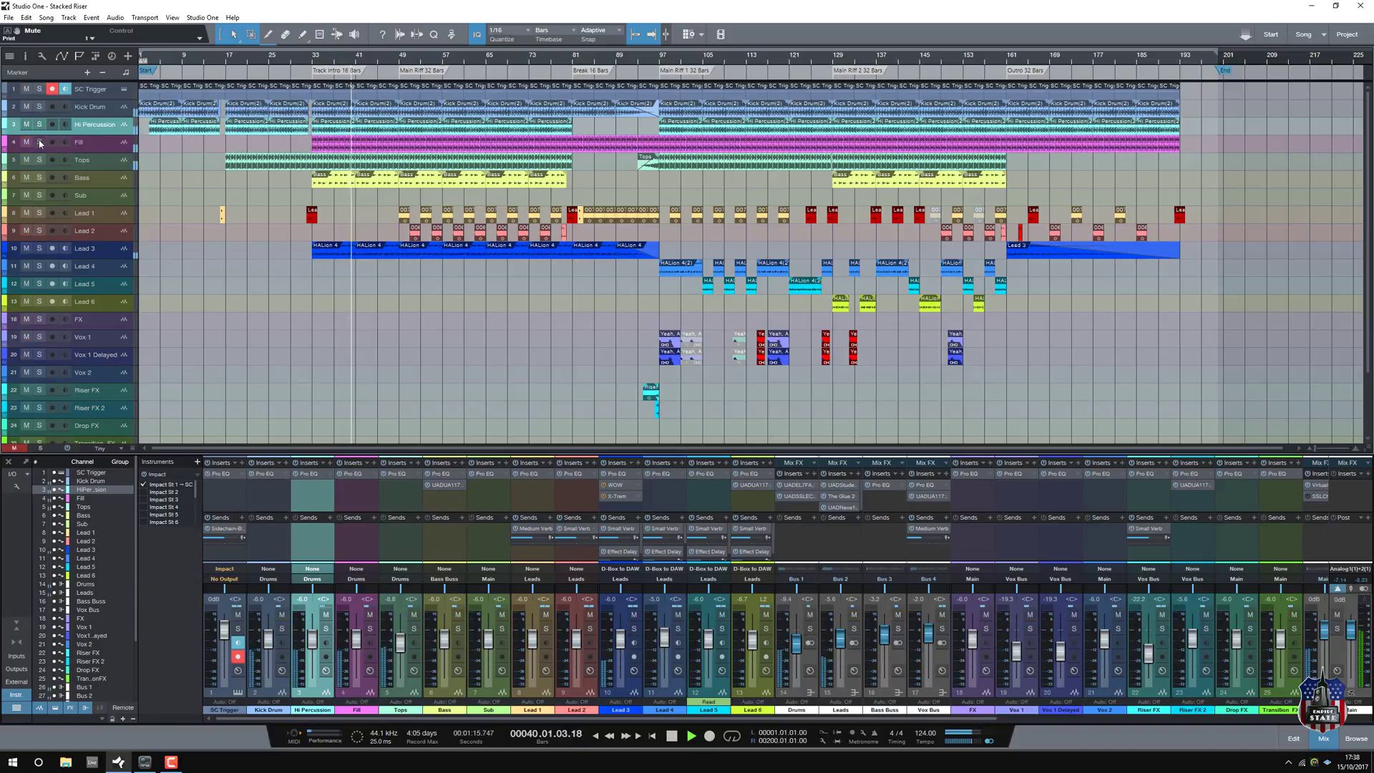
left_click(40, 141)
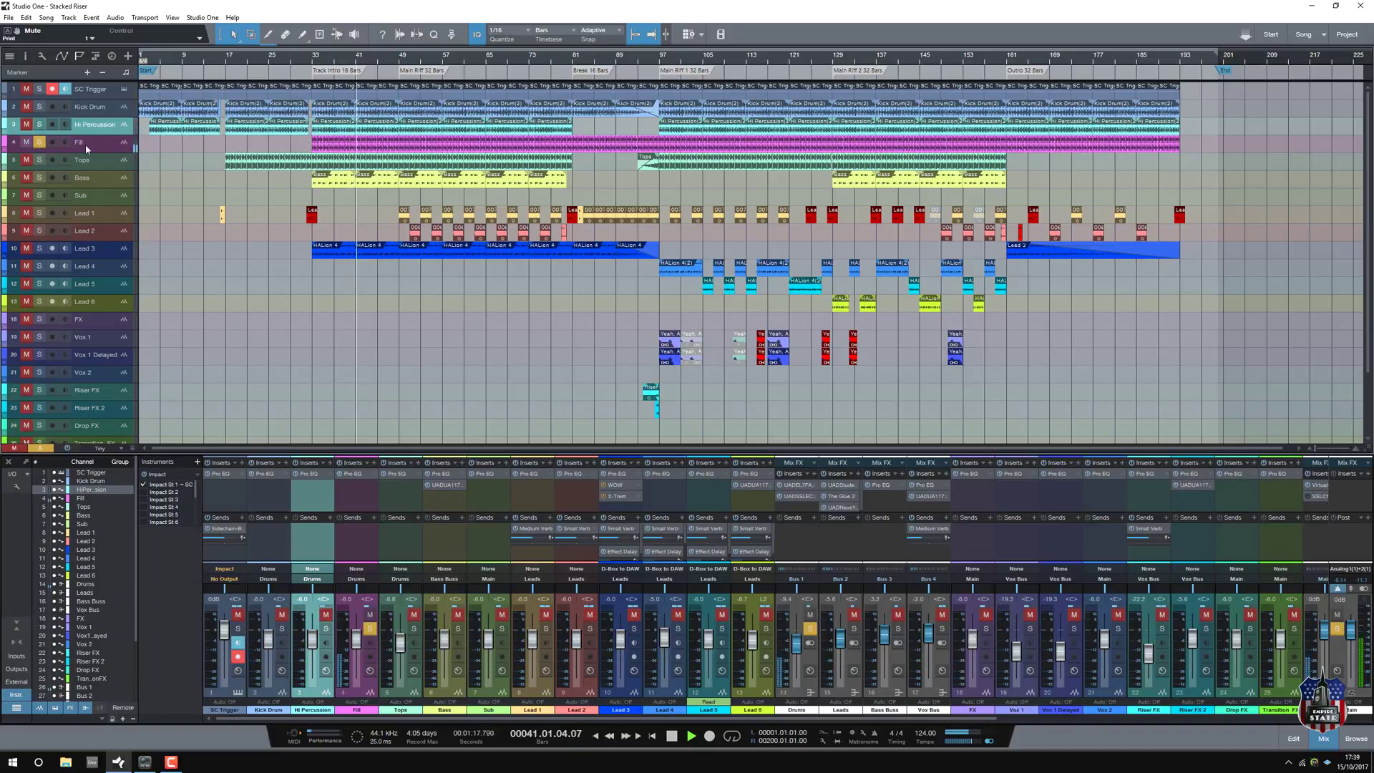
Step: Look at the groove presets available in the Quantize settings, such as AKAI MPC1000, and hide the settings again
left_click(434, 36)
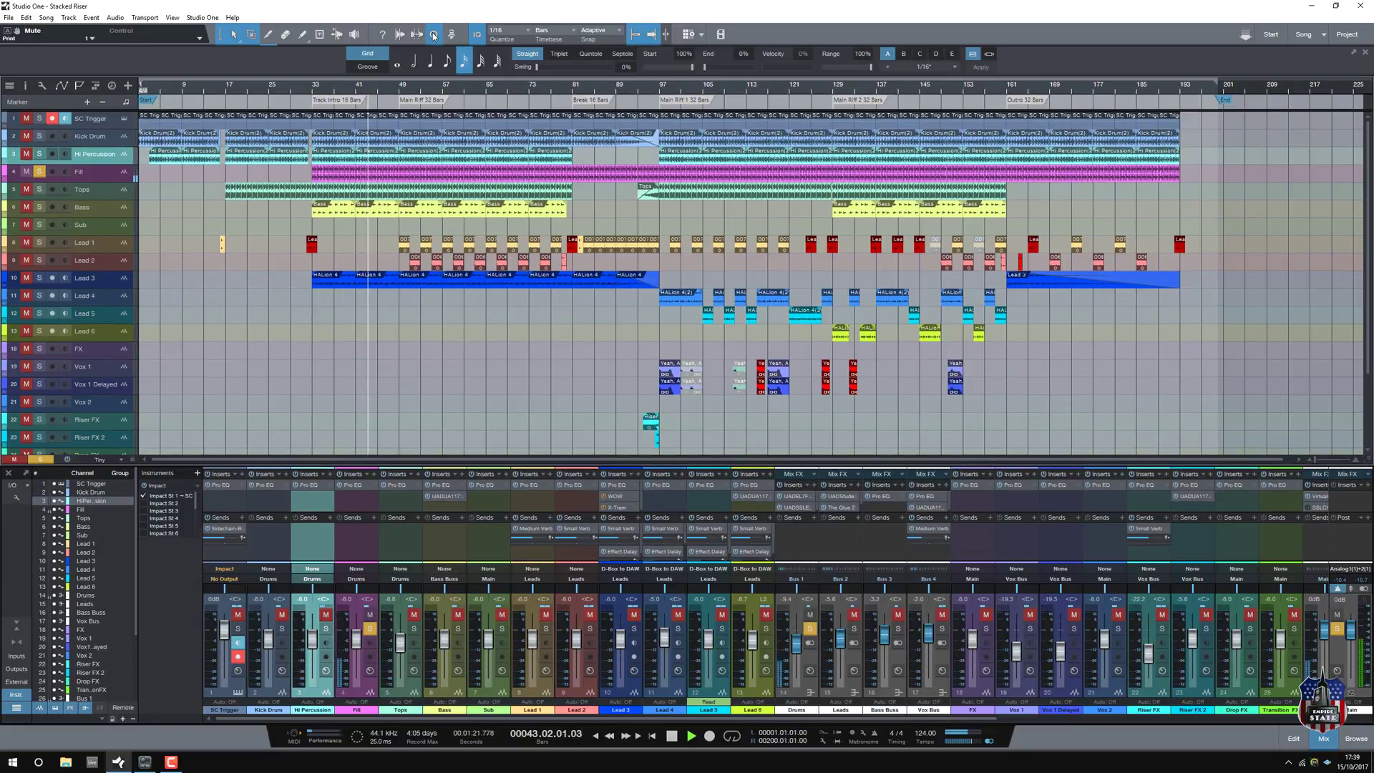
left_click(932, 68)
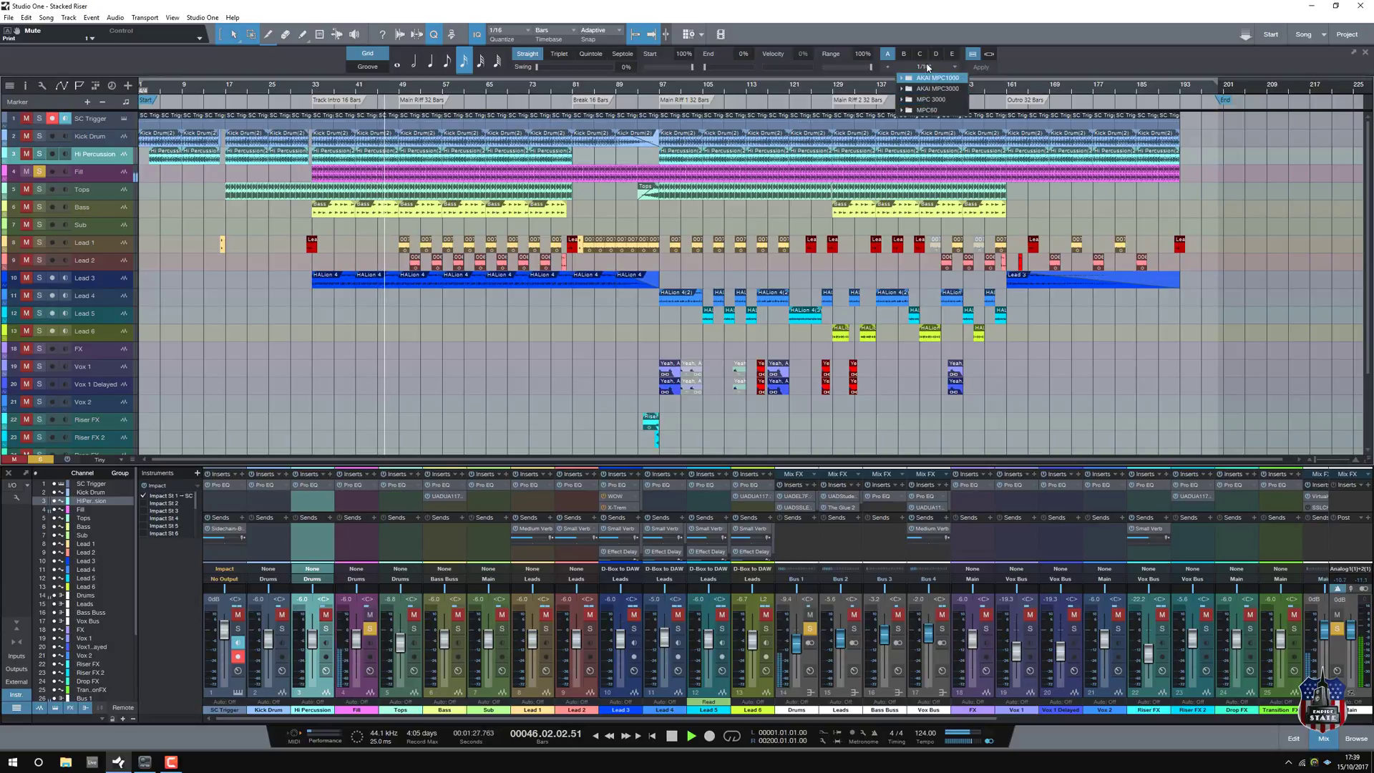
left_click(434, 34)
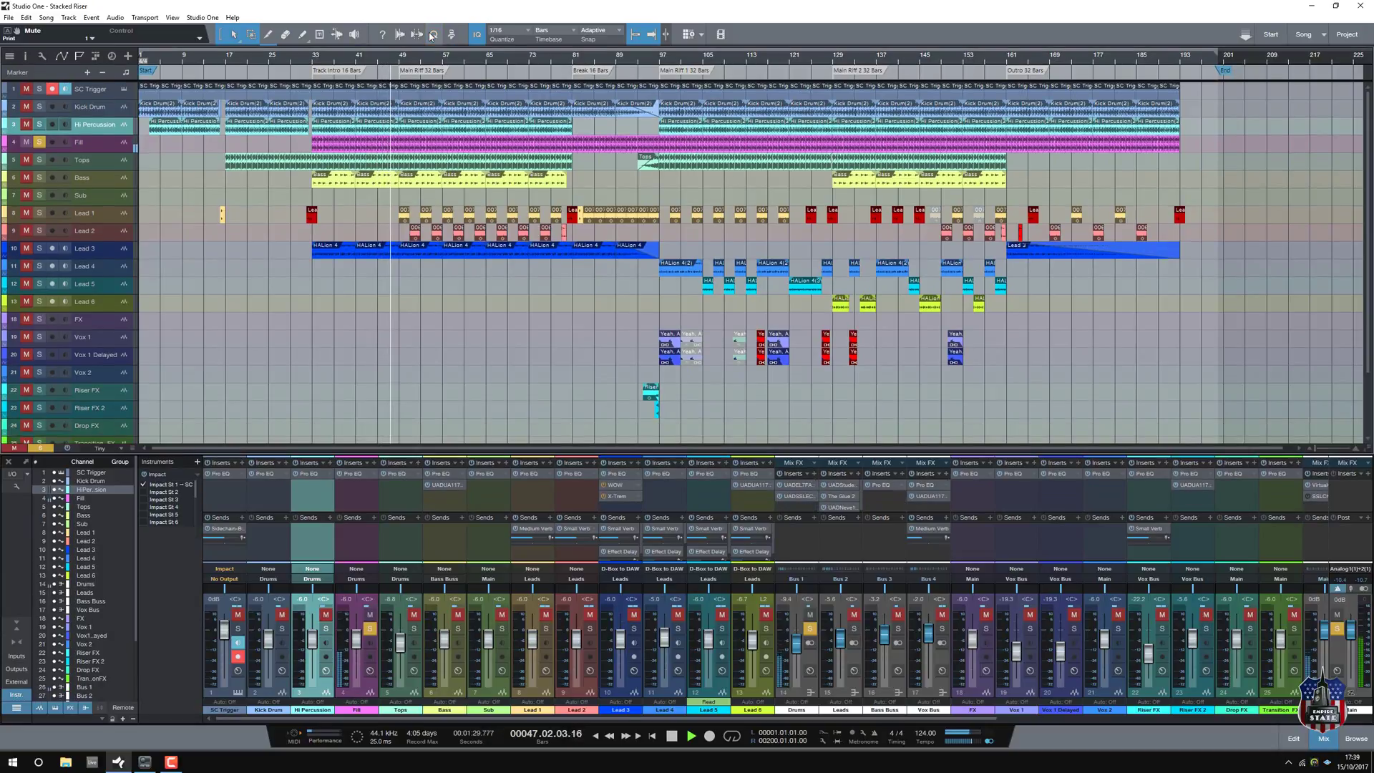
Step: Briefly add Hi Percussion and Kick Drum to the soloed Fill track for comparison, and clear both added solos
left_click(39, 125)
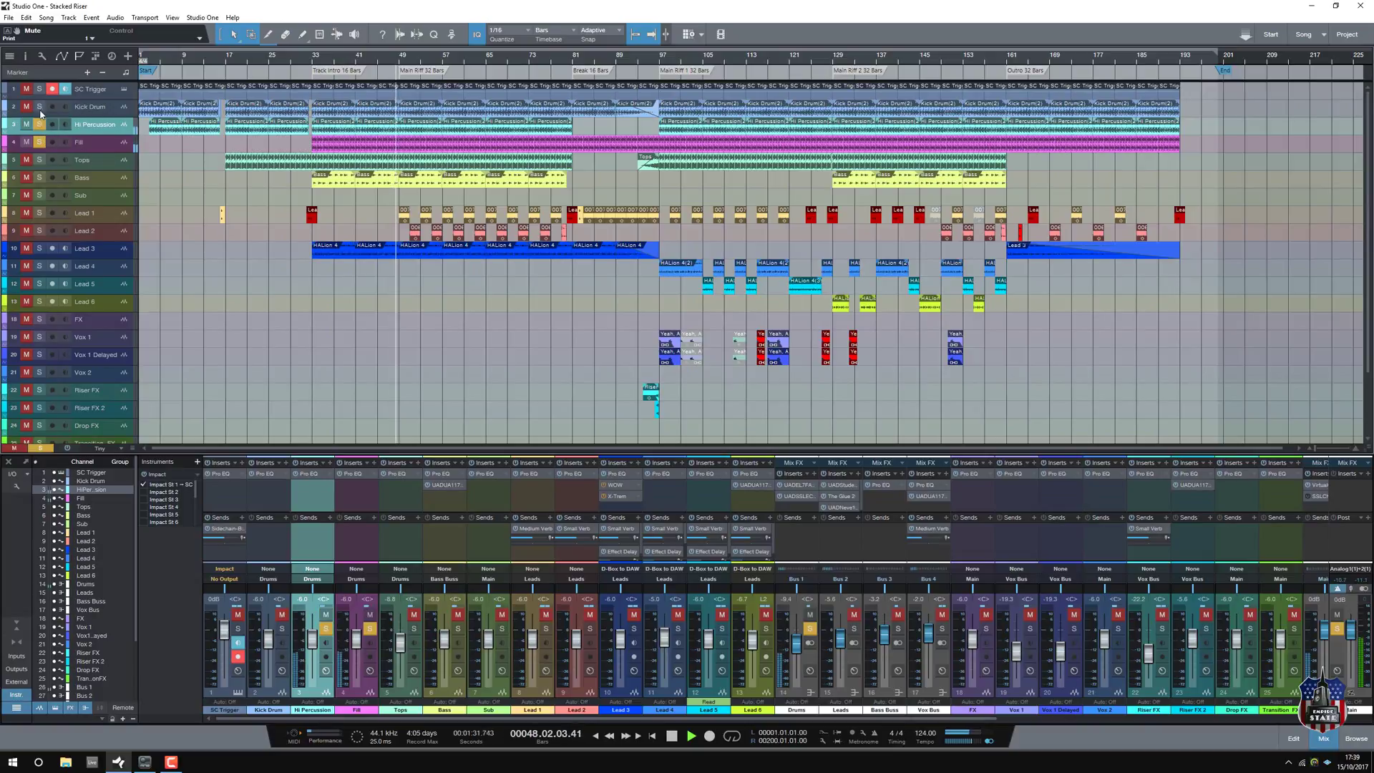
left_click(39, 106)
left_click(39, 106)
left_click(39, 124)
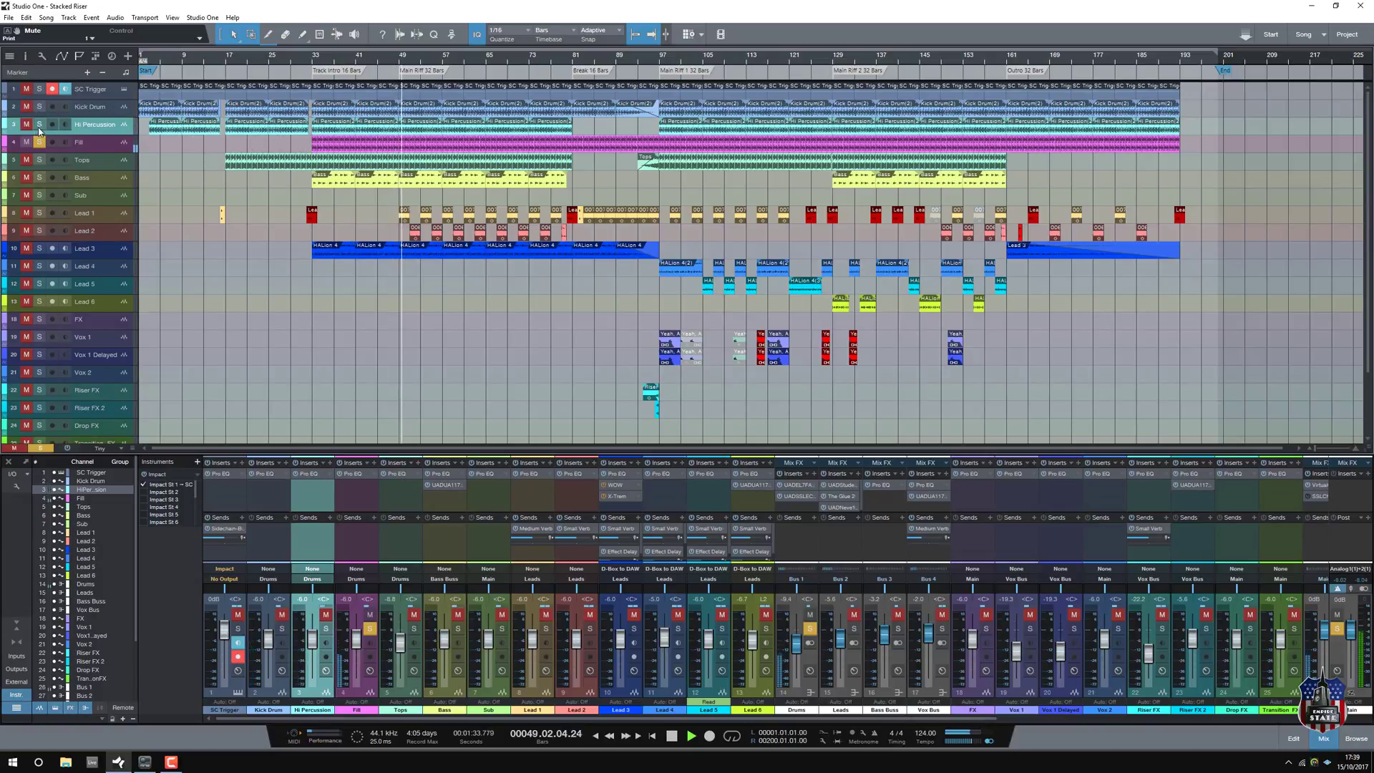
Step: Inspect the Pro EQ on the soloed Tops track and on the soloed Fill track, and close the plug-in window
left_click(39, 159)
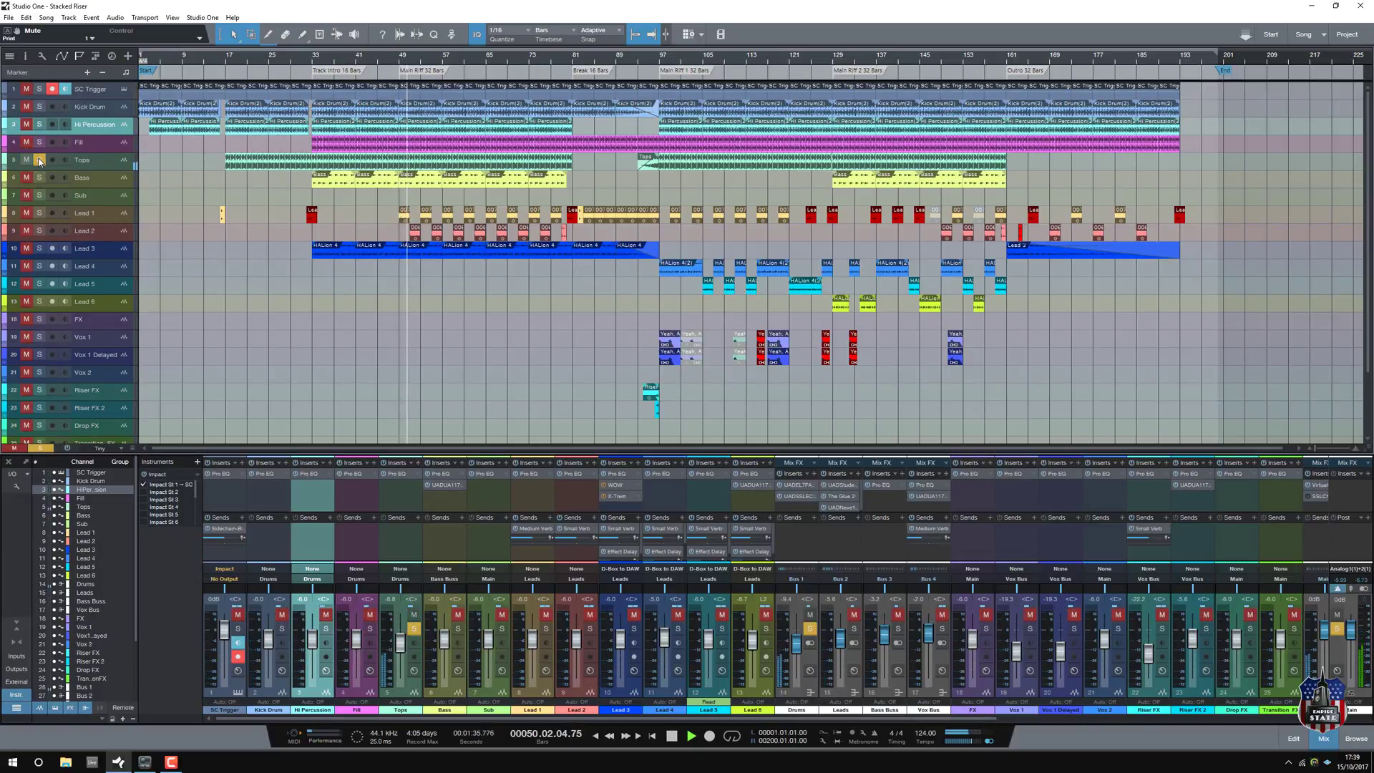
left_click(90, 161)
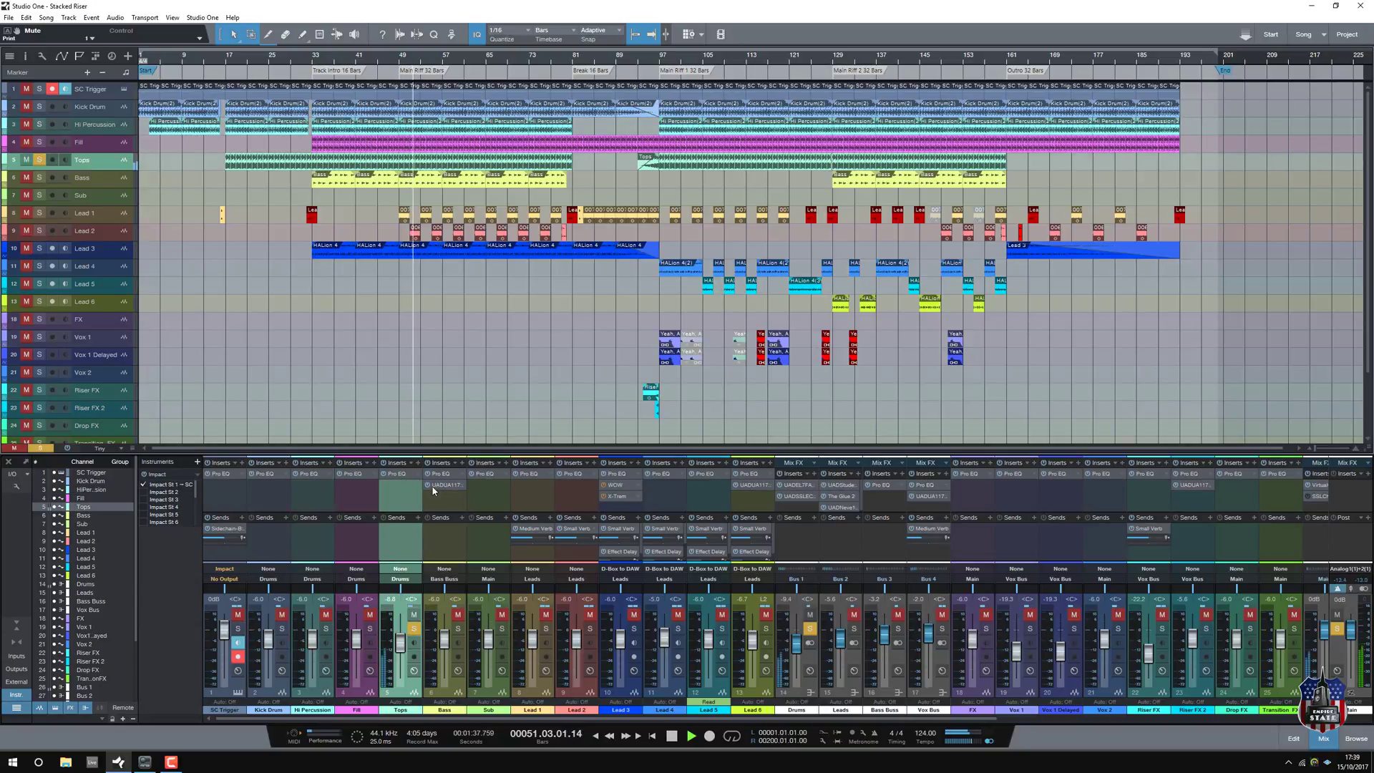
left_click(403, 475)
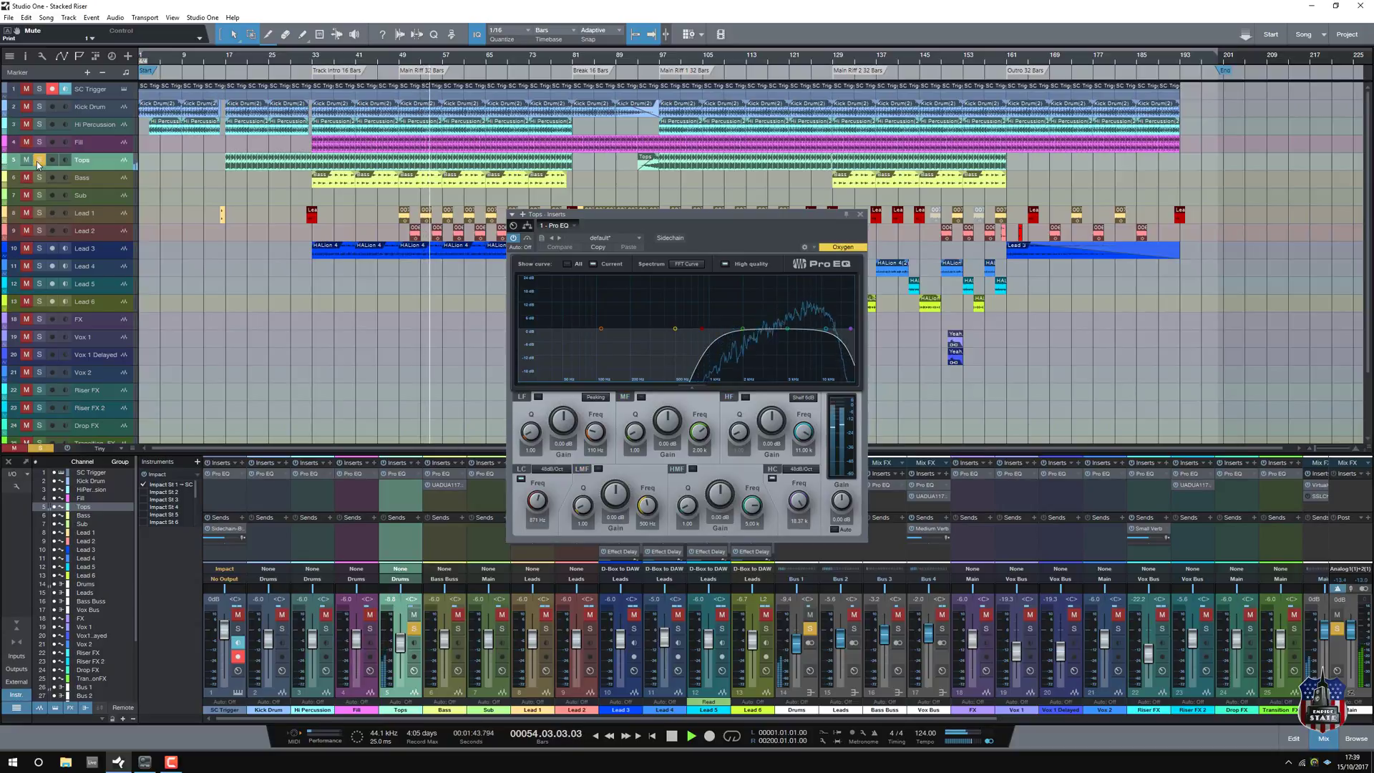
left_click(154, 148)
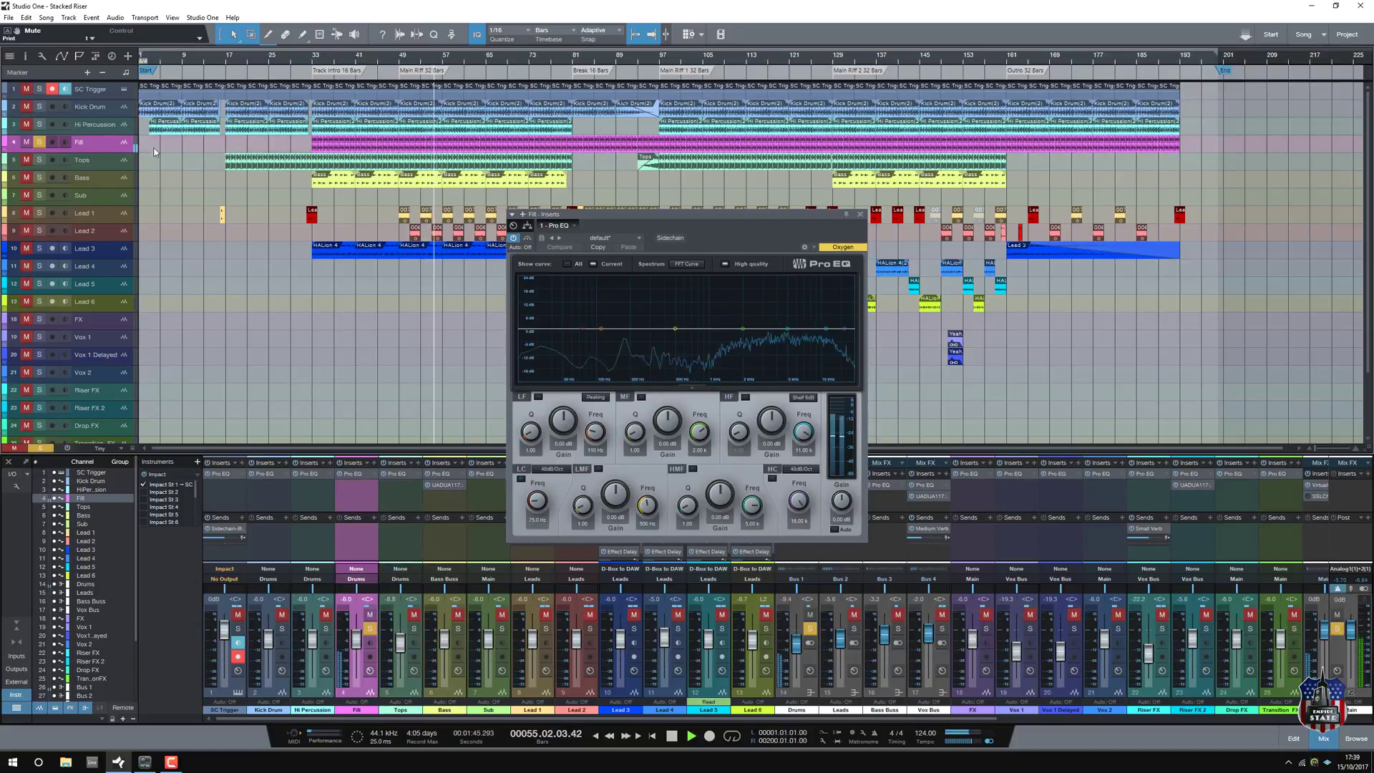
left_click(860, 215)
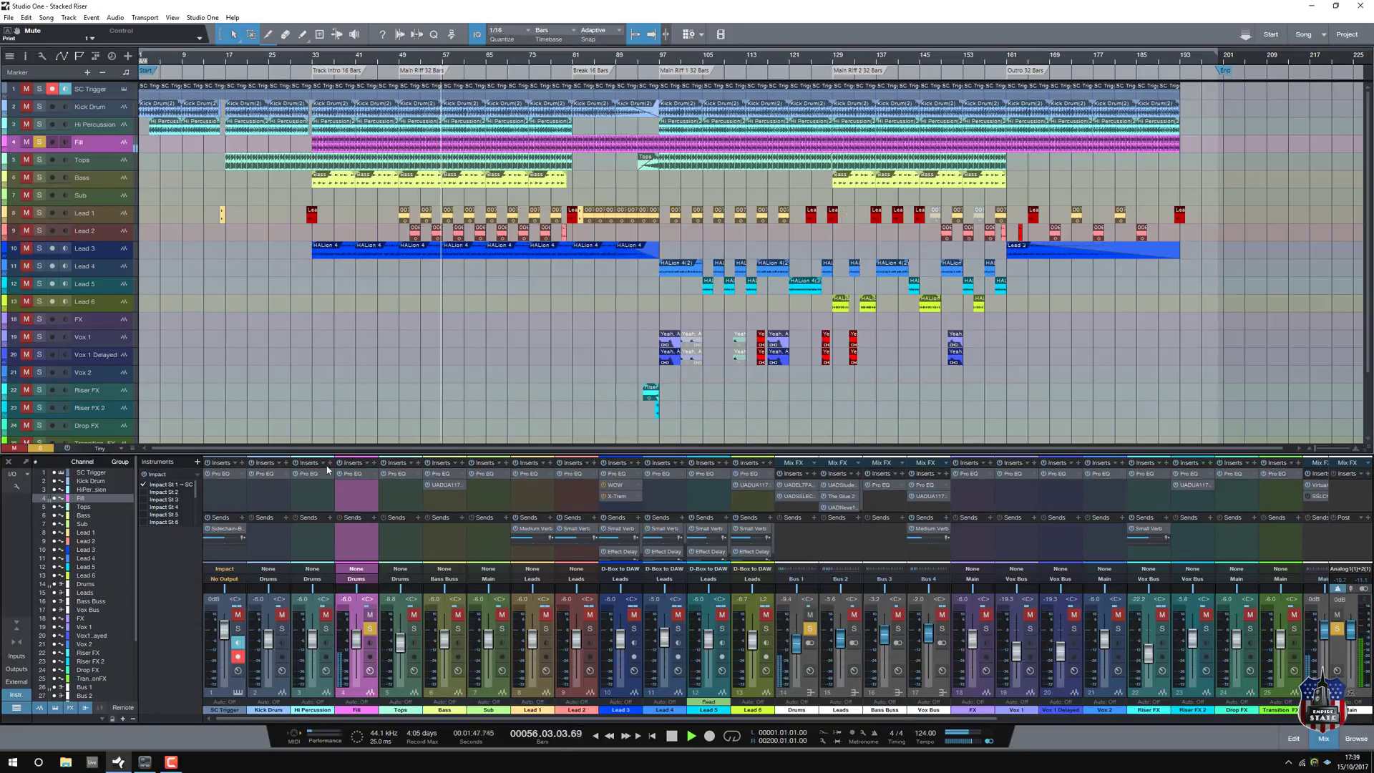
Step: Check the Pro EQ on the Fill track, and inspect Hi Percussion's Pro EQ with the solo switched from Fill to Hi Percussion
left_click(361, 477)
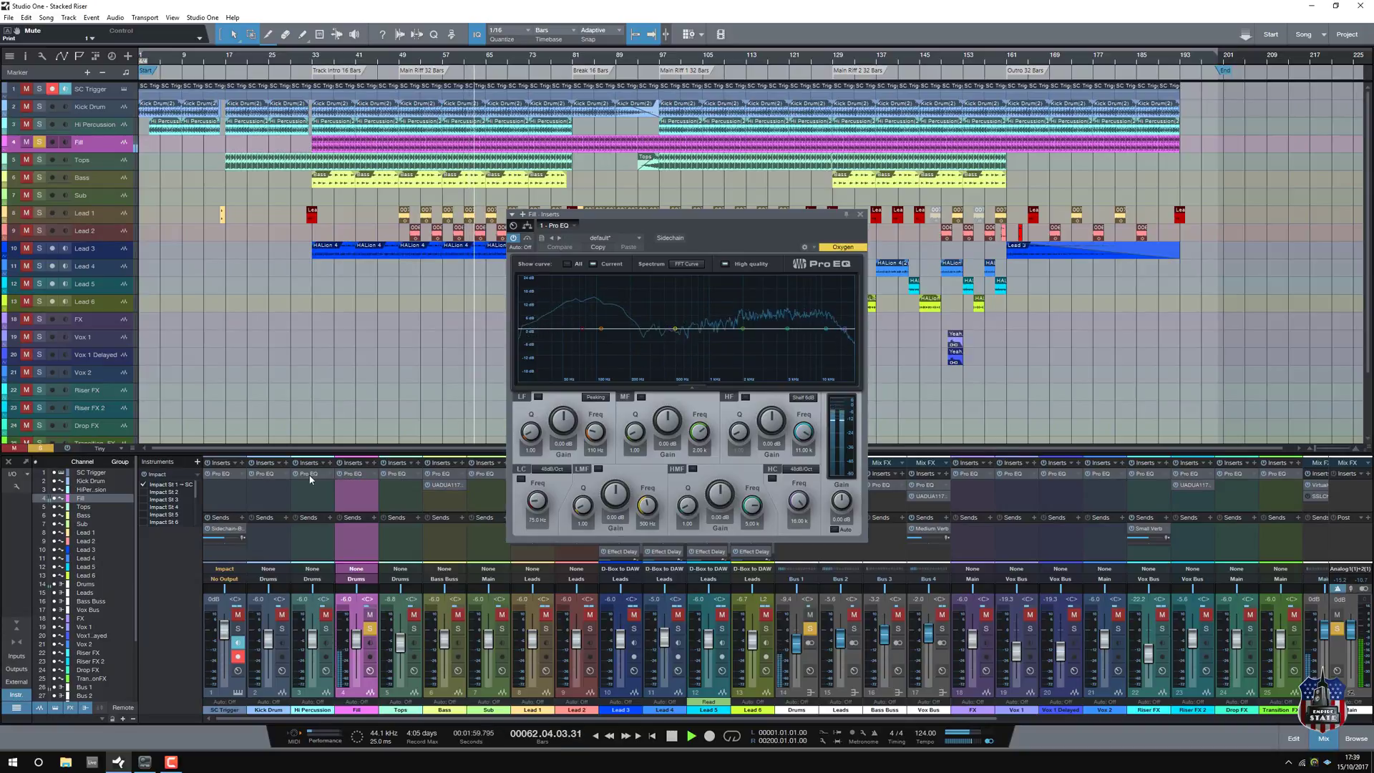
left_click(860, 214)
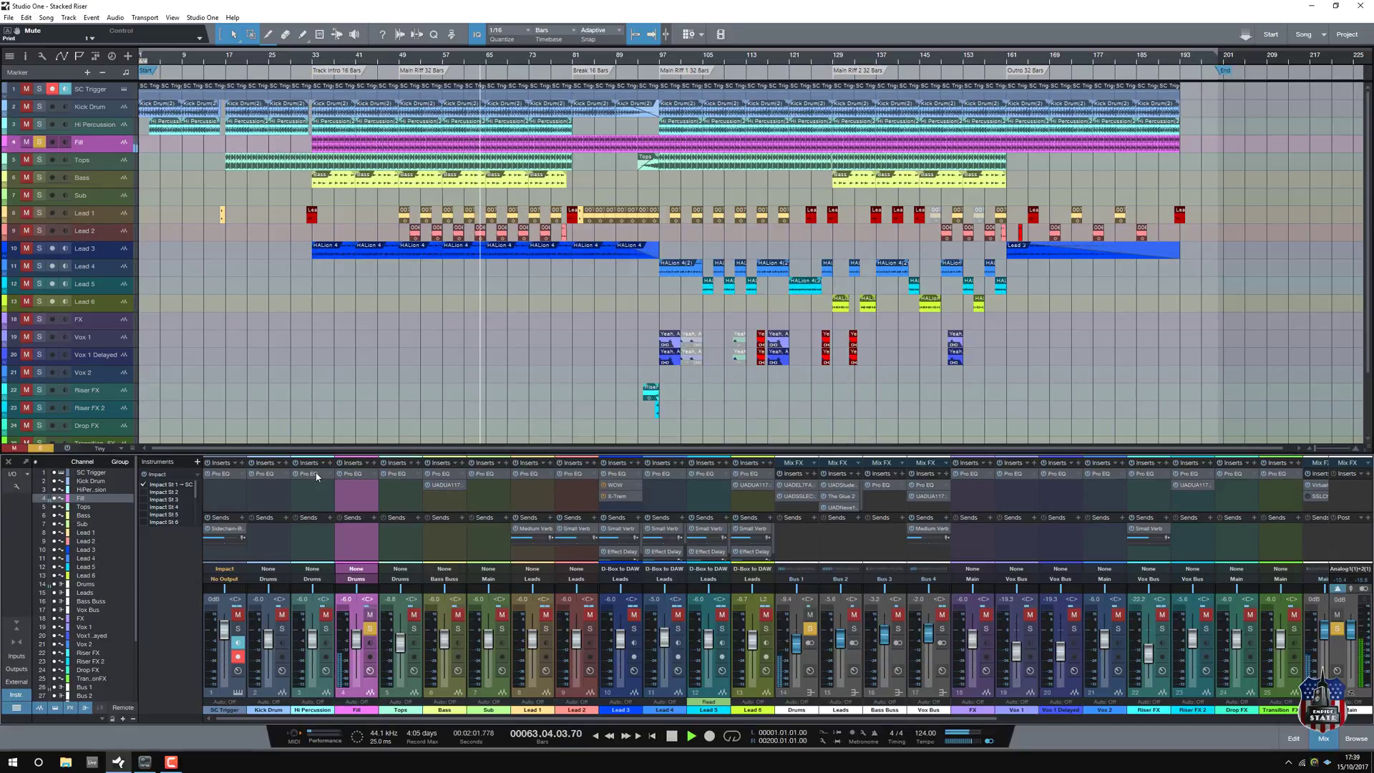
left_click(310, 478)
left_click(309, 475)
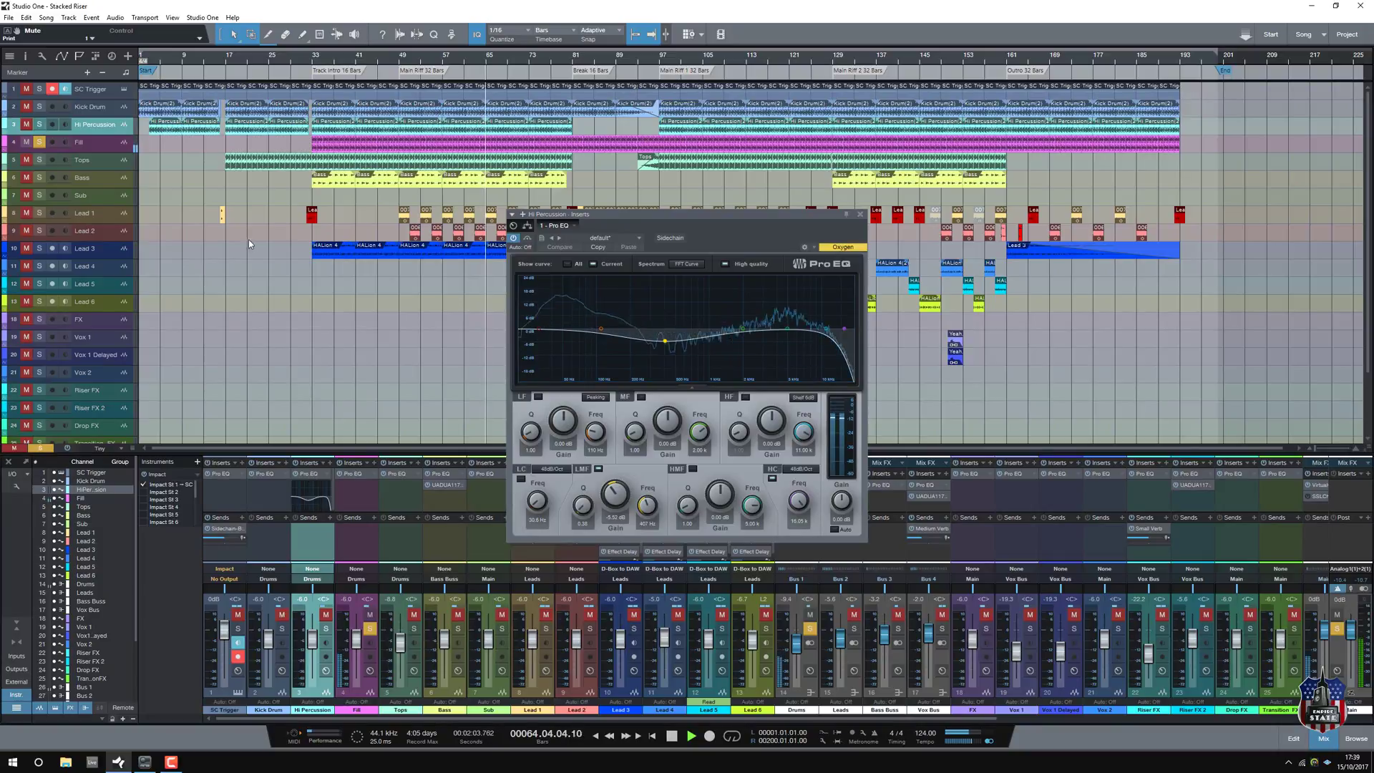
left_click(39, 142)
left_click(40, 124)
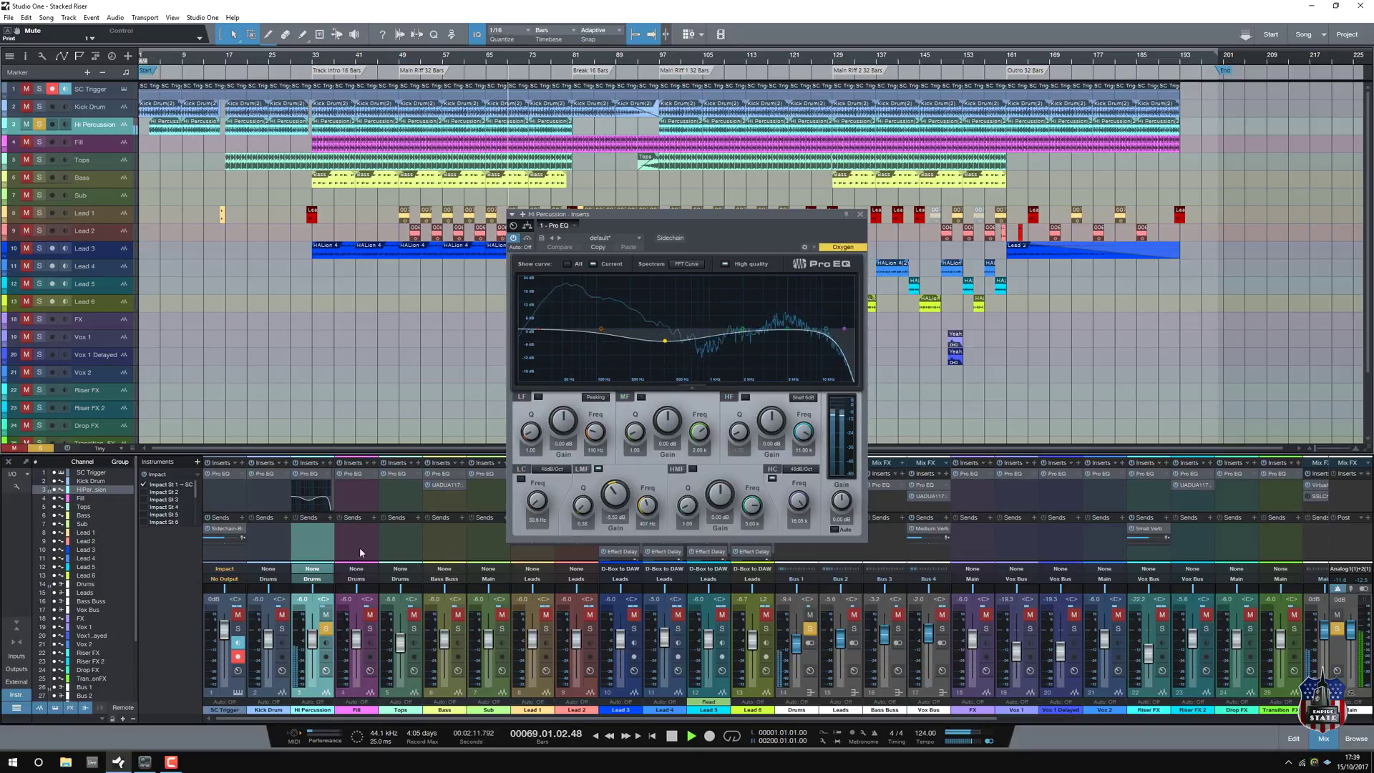
Step: Switch the solo from Hi Percussion to Kick Drum, inspect the Kick Drum's Pro EQ, and close the plug-in window
left_click(38, 125)
left_click(39, 106)
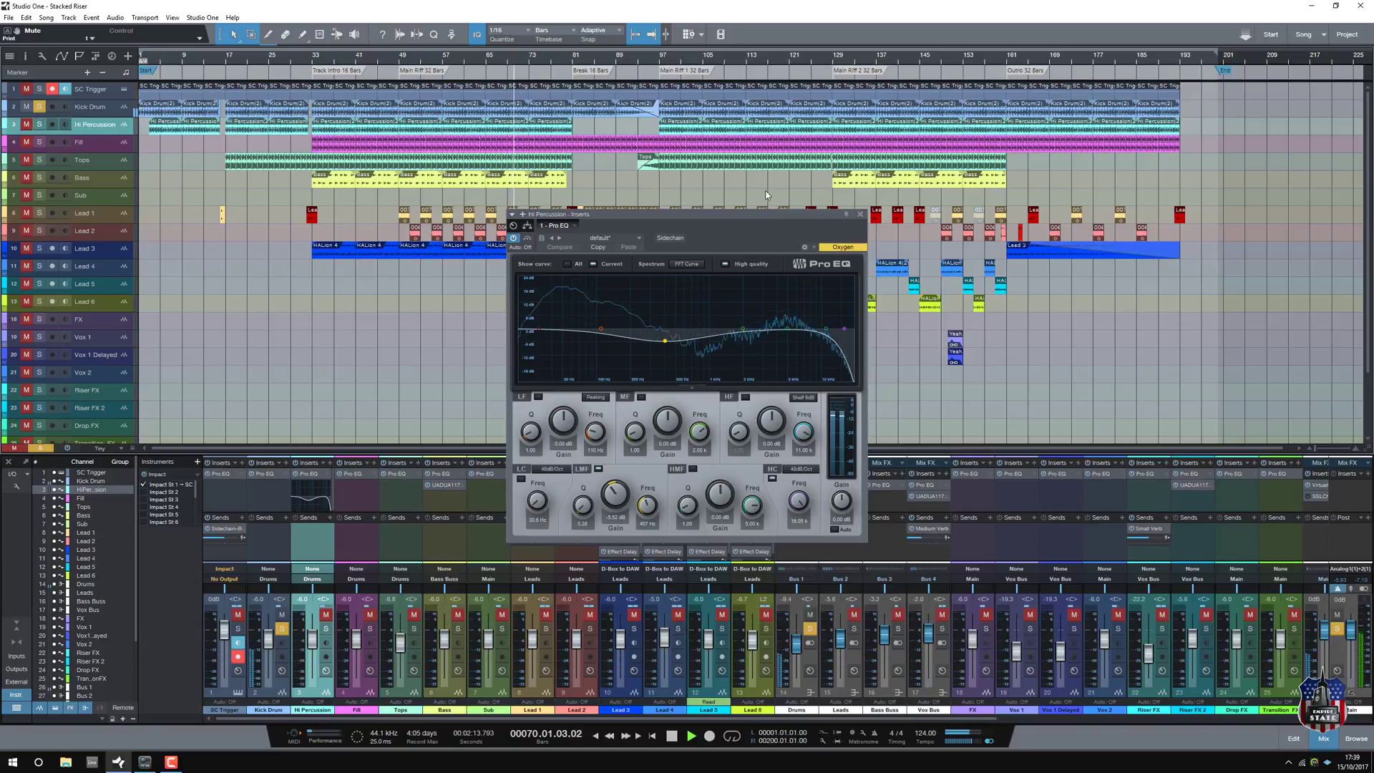
left_click(266, 478)
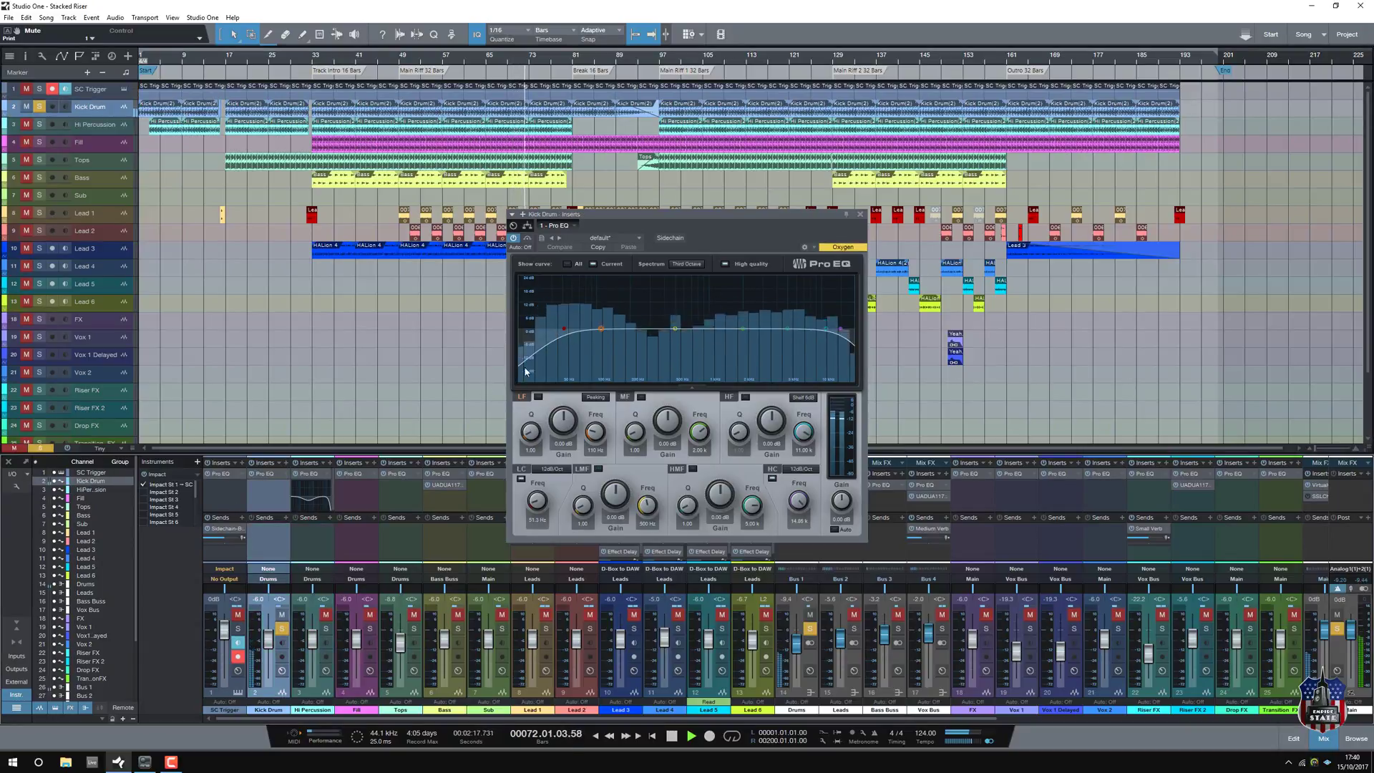
left_click(861, 215)
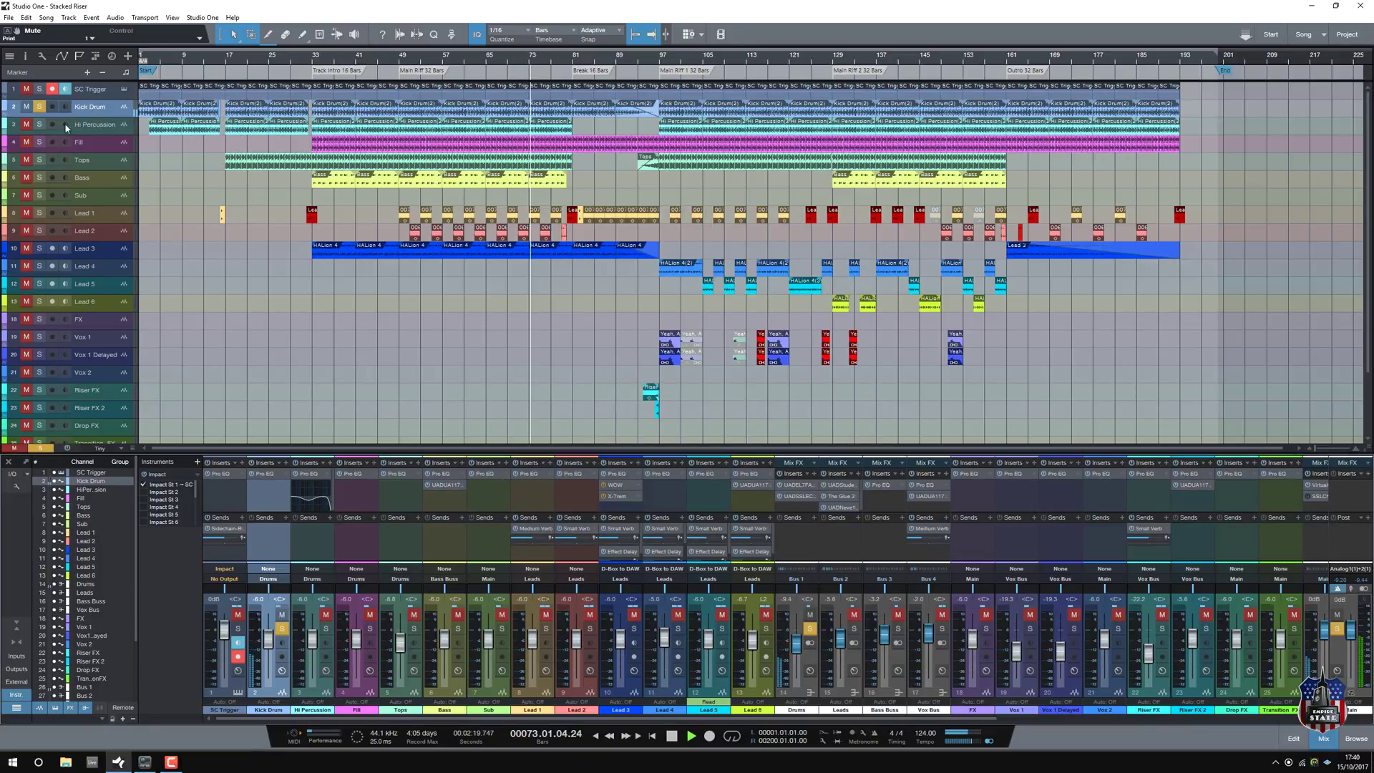
Step: Add Hi Percussion, Fill, Tops, Bass and Sub to the soloed Kick Drum to hear them together, and select the Sub track
left_click(39, 125)
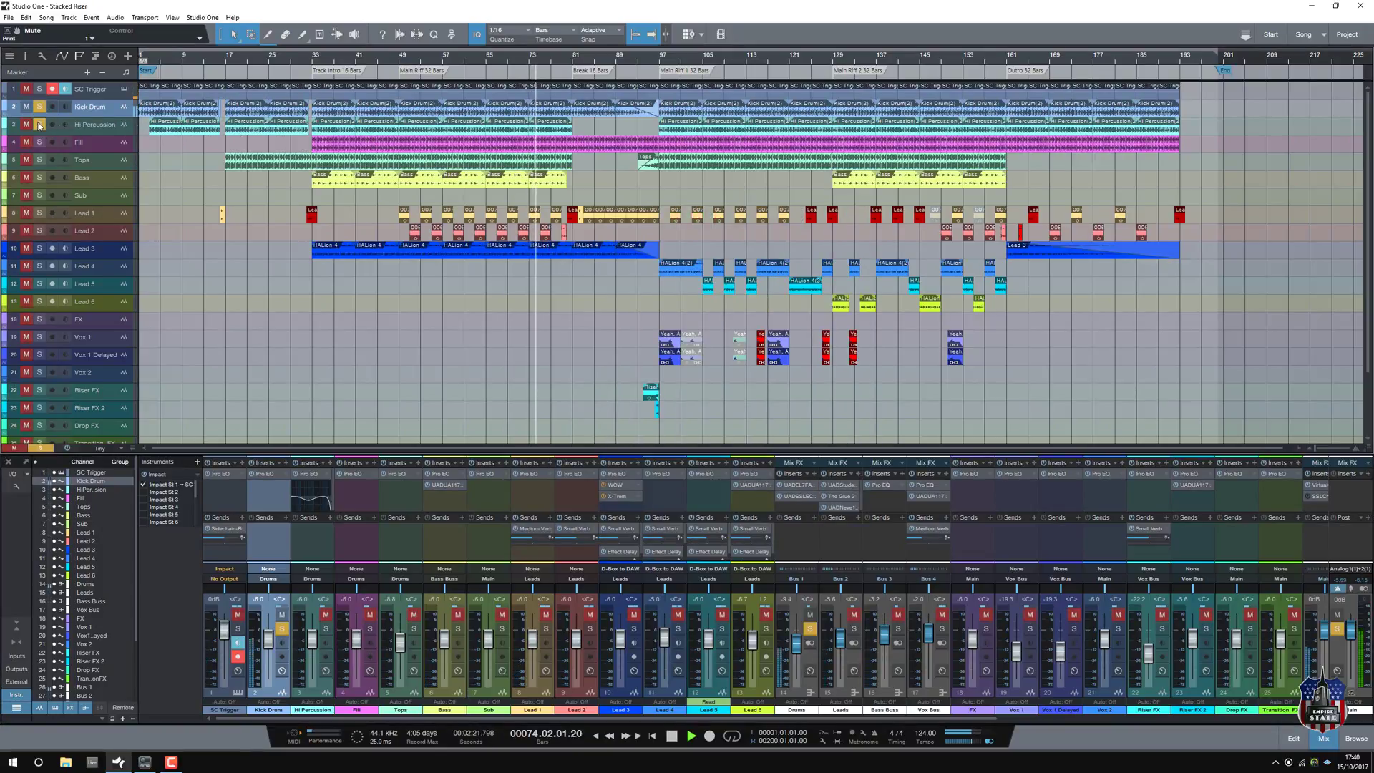
left_click(39, 142)
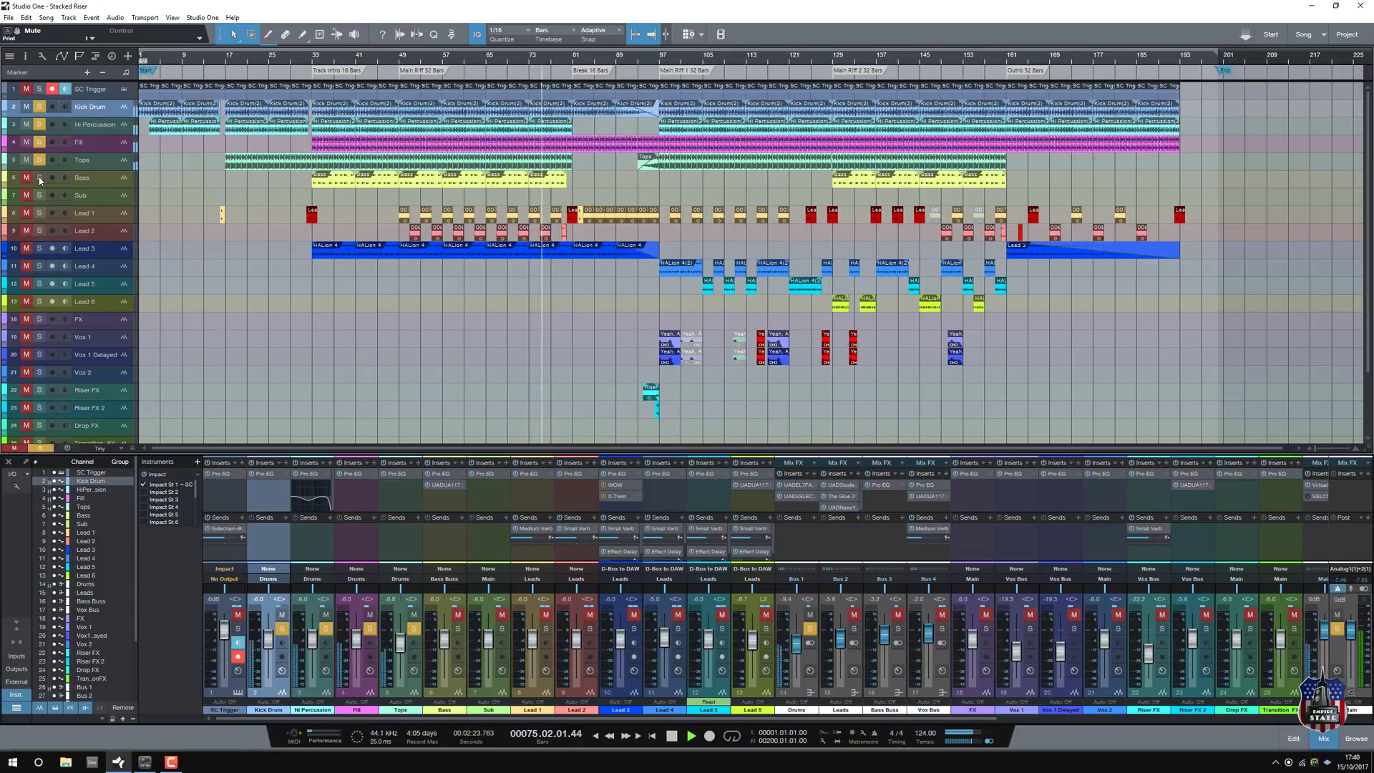
left_click(39, 179)
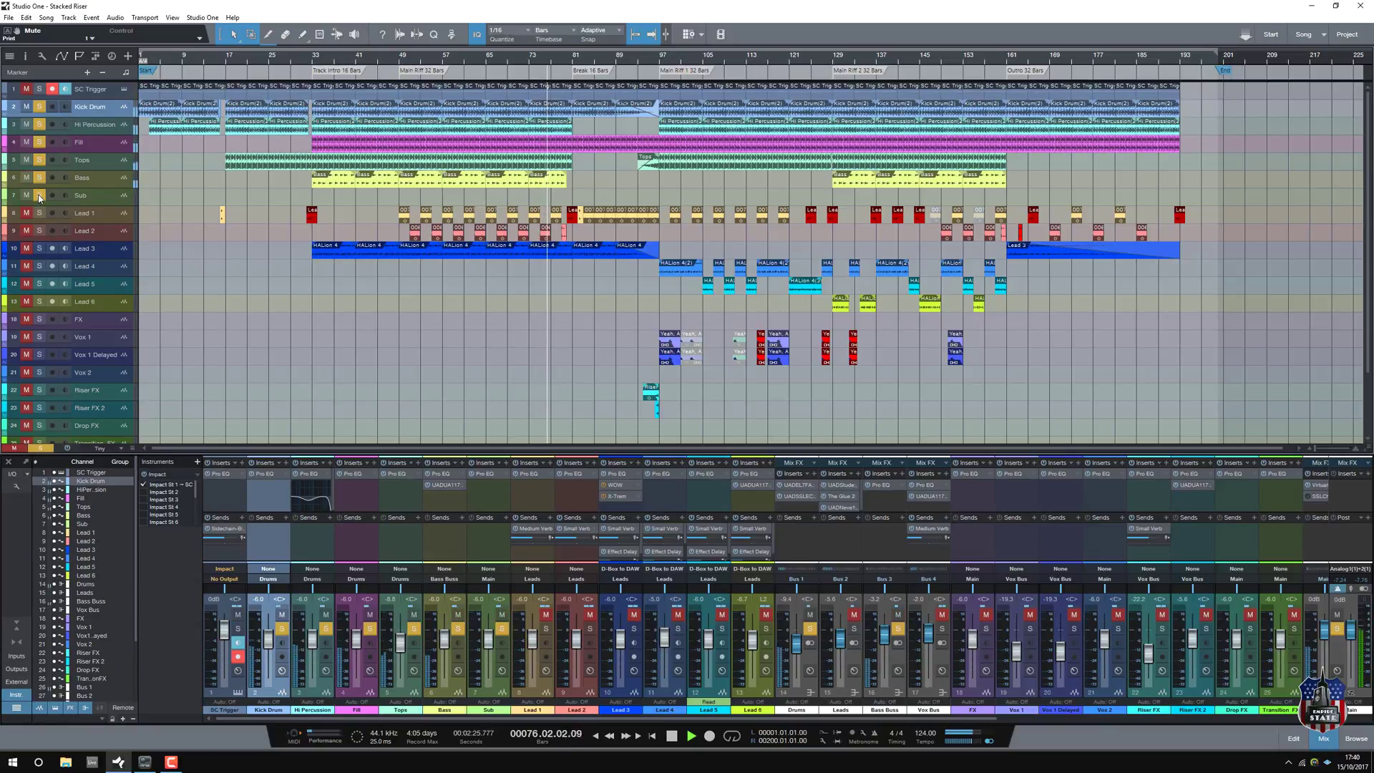
left_click(107, 196)
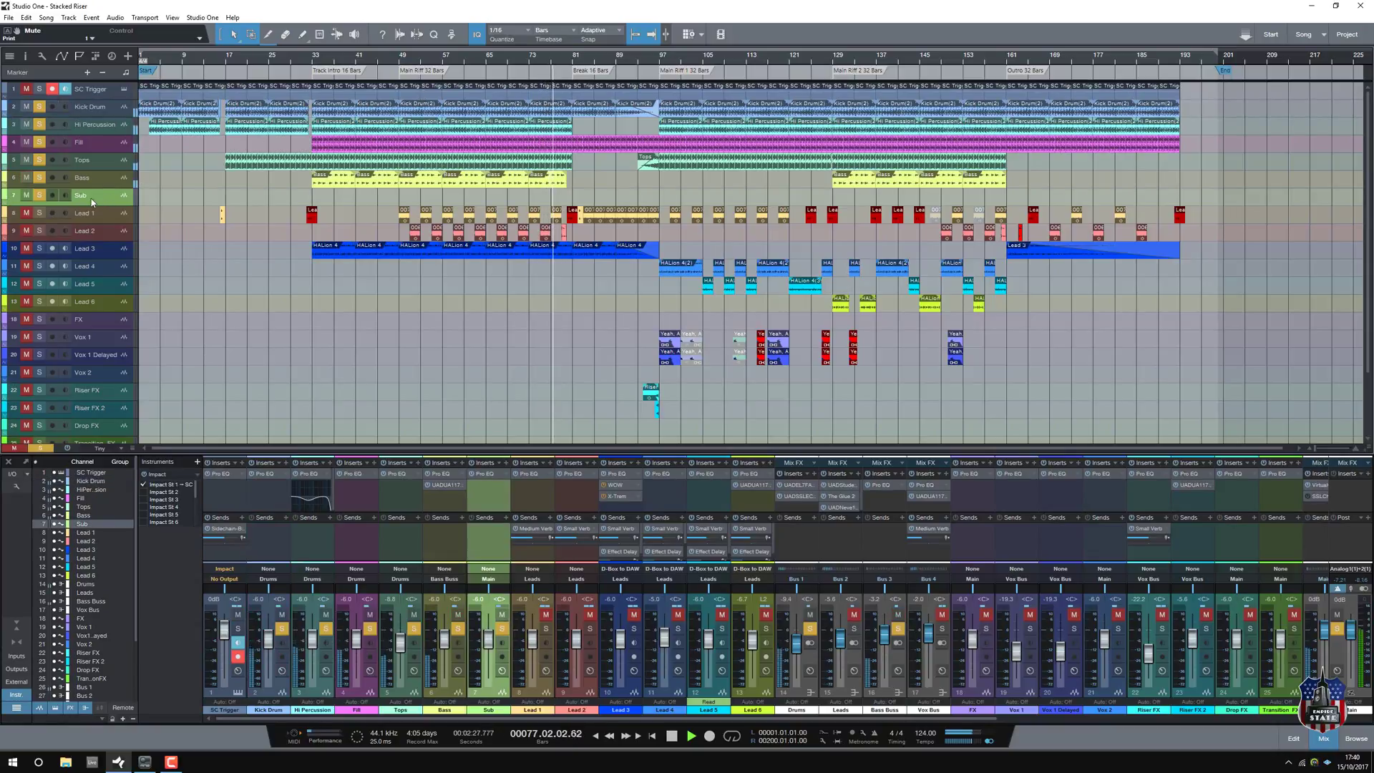
Step: Clear the drum and Sub solos so only Bass is soloed, and play it from within the first Main Riff section
left_click(39, 141)
left_click(40, 125)
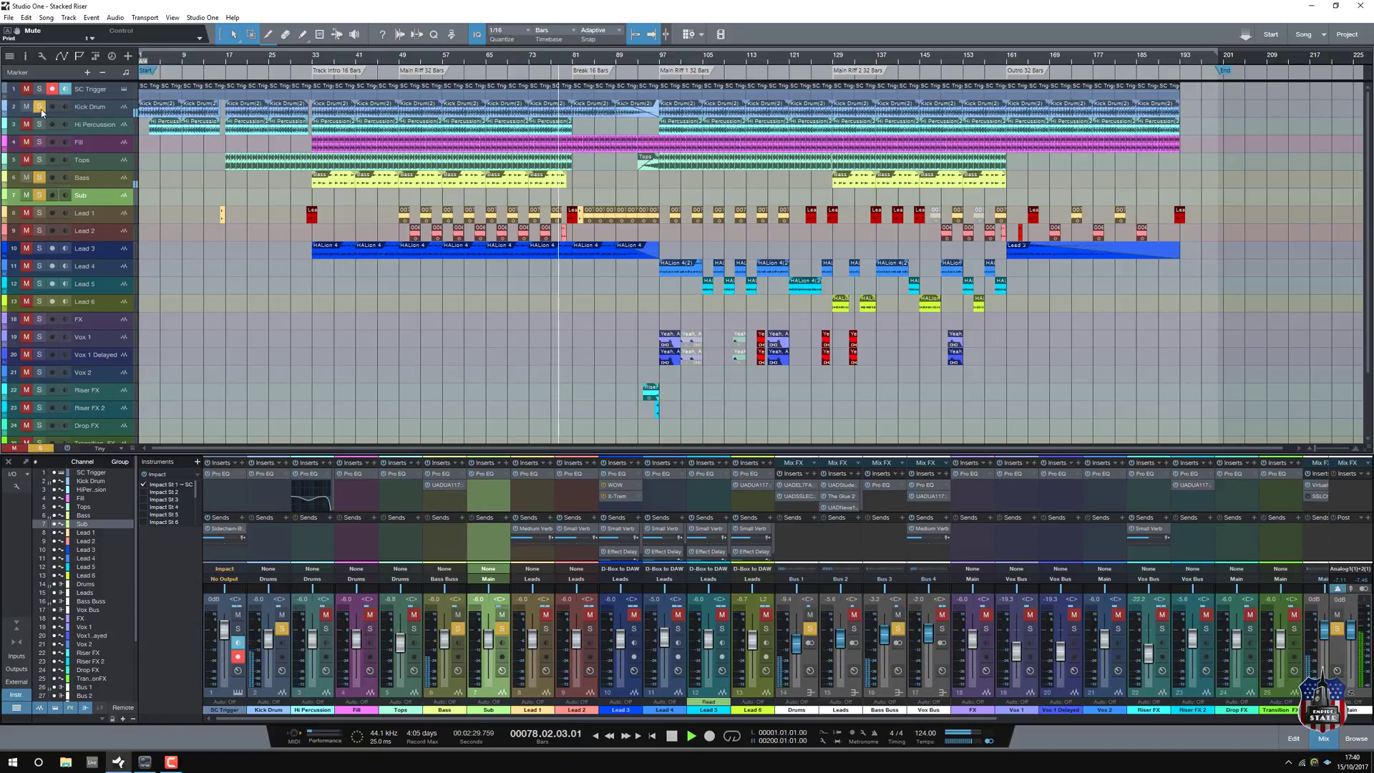
left_click(39, 106)
left_click(78, 178)
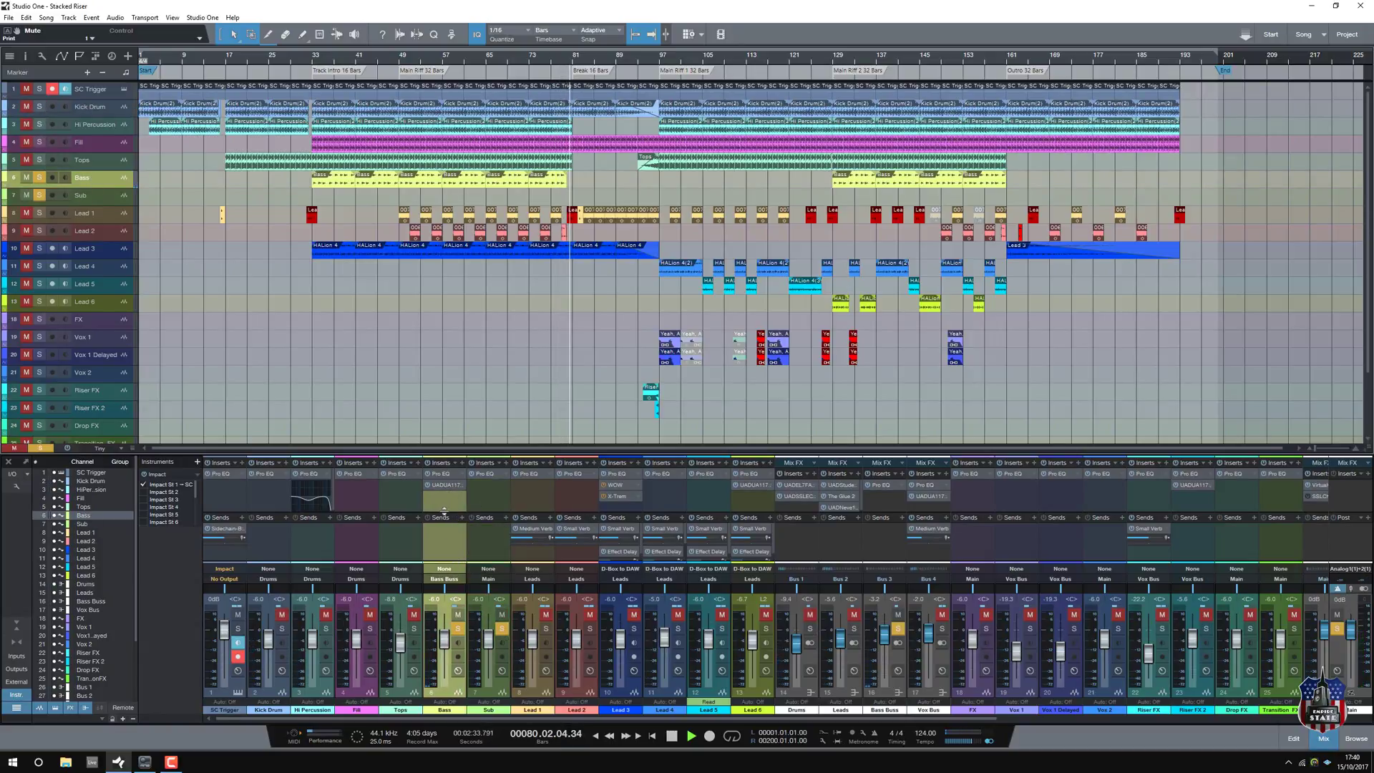
left_click(452, 59)
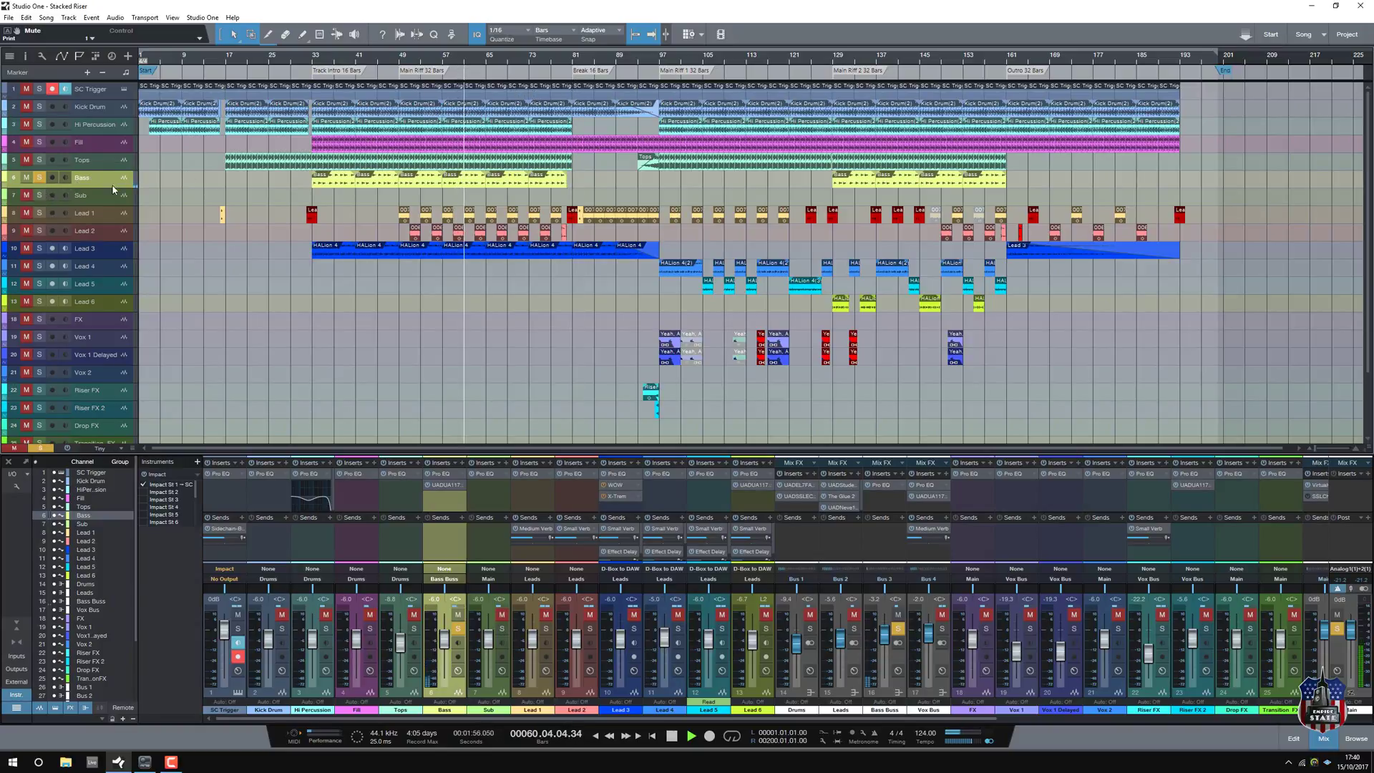
Step: Inspect the Pro EQ and the UAD UA 1176 Rev A compressor on the Bass track, and close the plug-in window
left_click(443, 473)
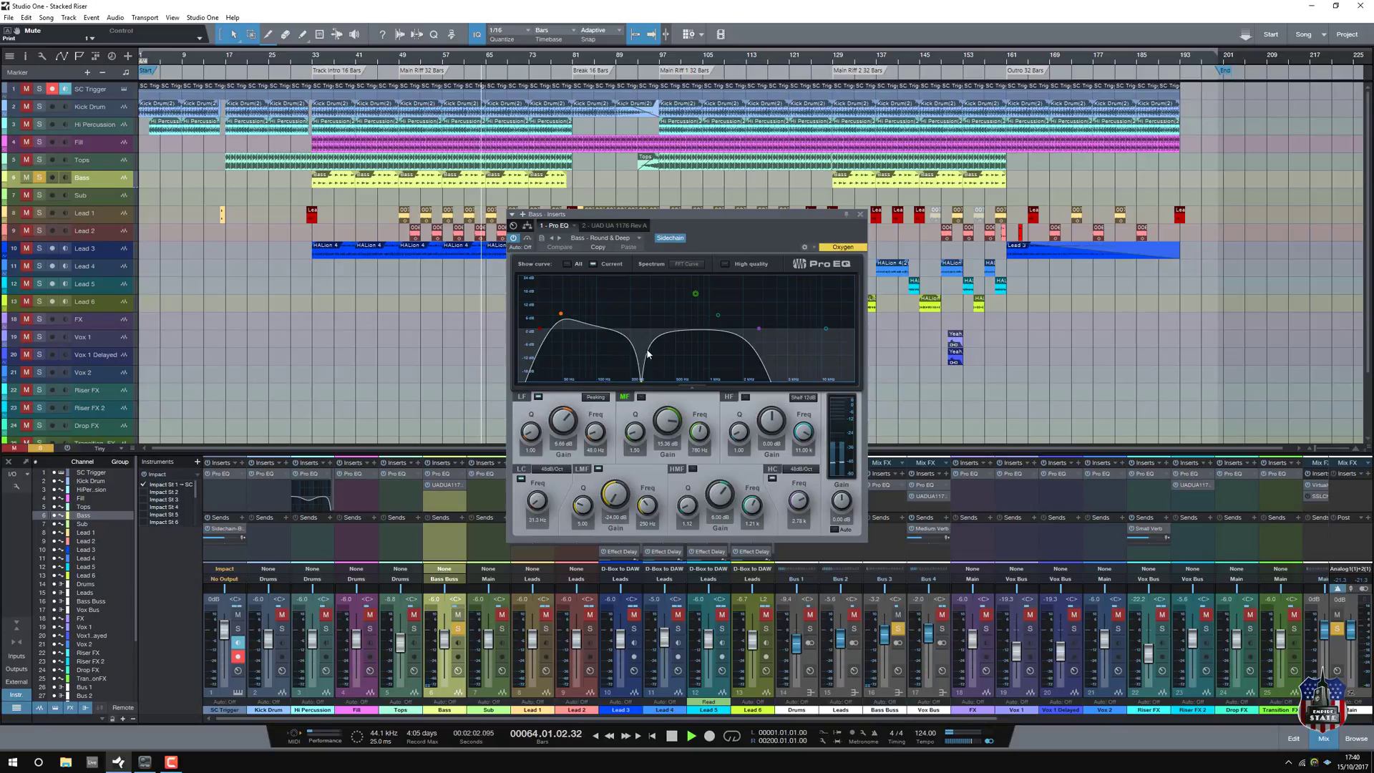
left_click(444, 485)
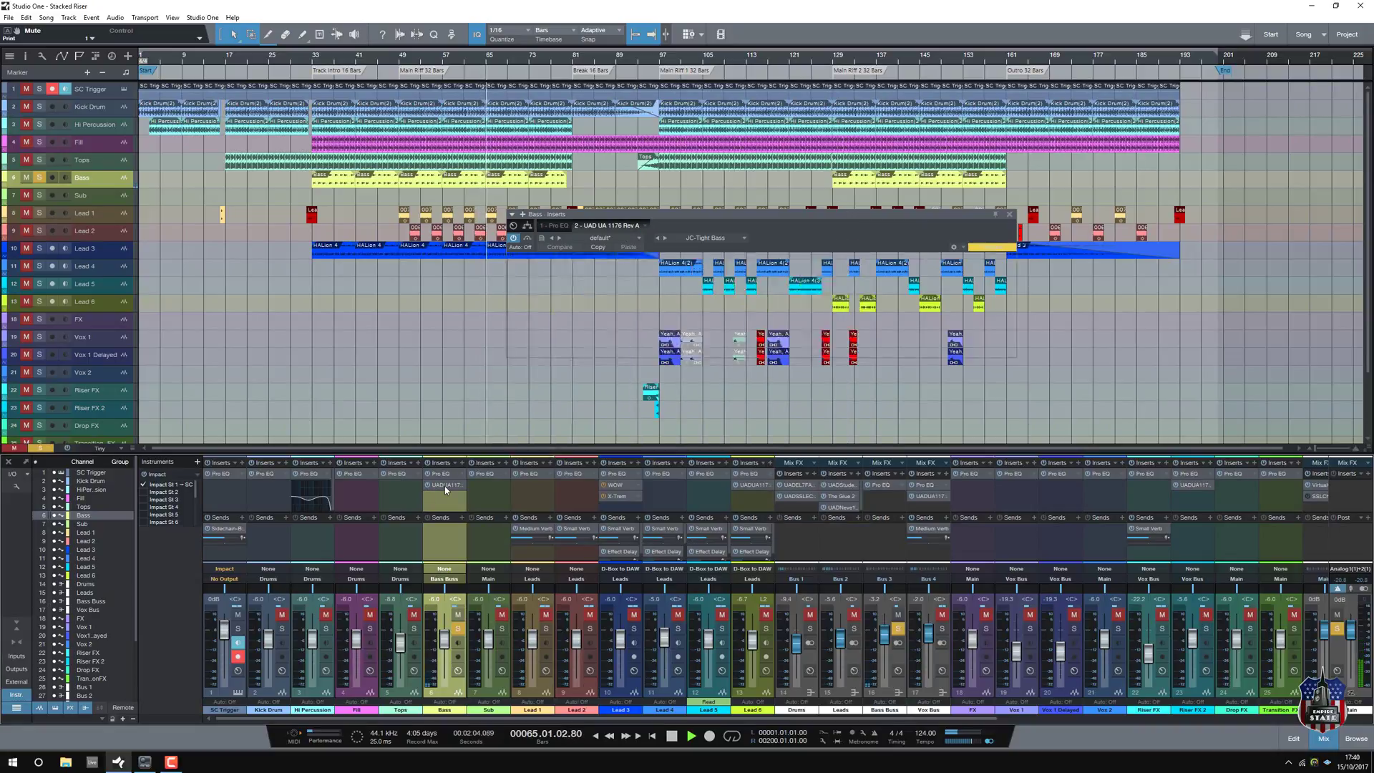
left_click_drag(747, 213, 814, 307)
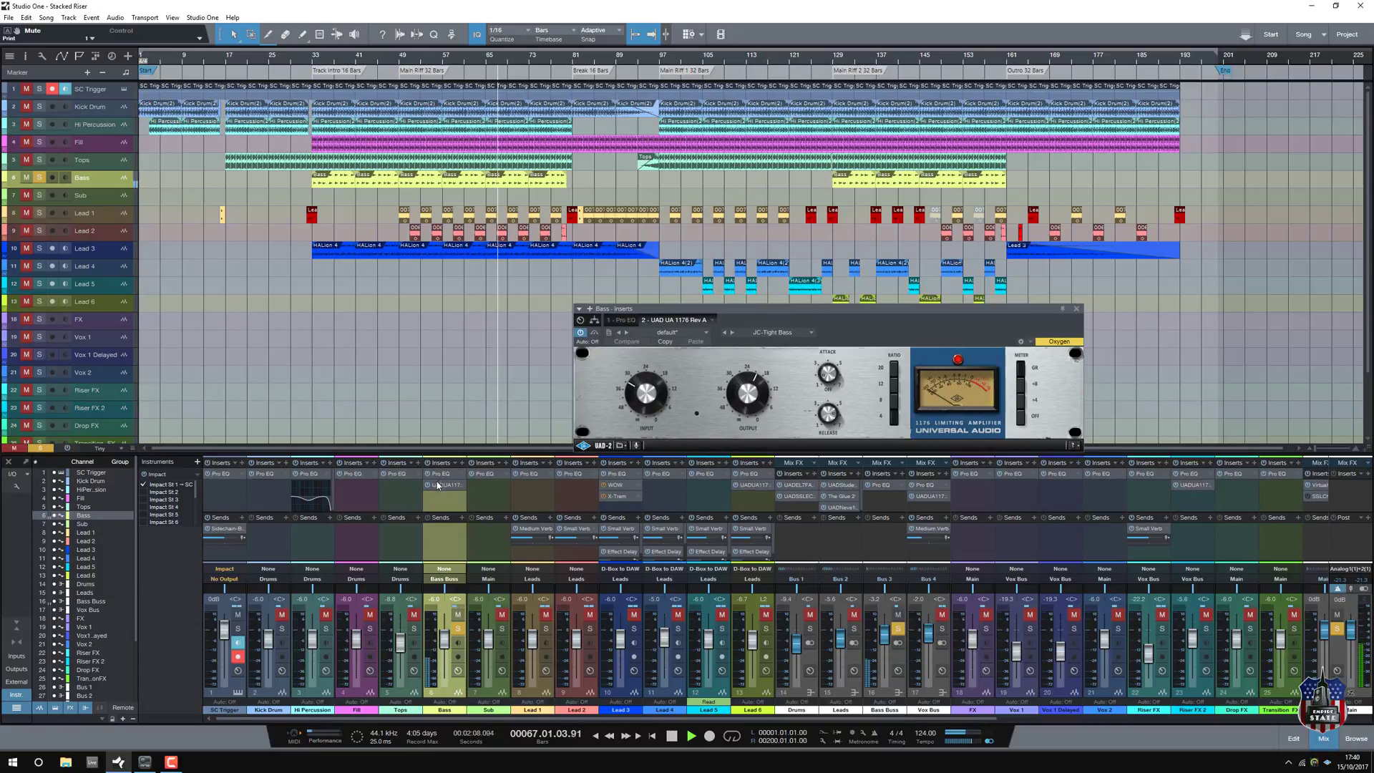
left_click(1076, 309)
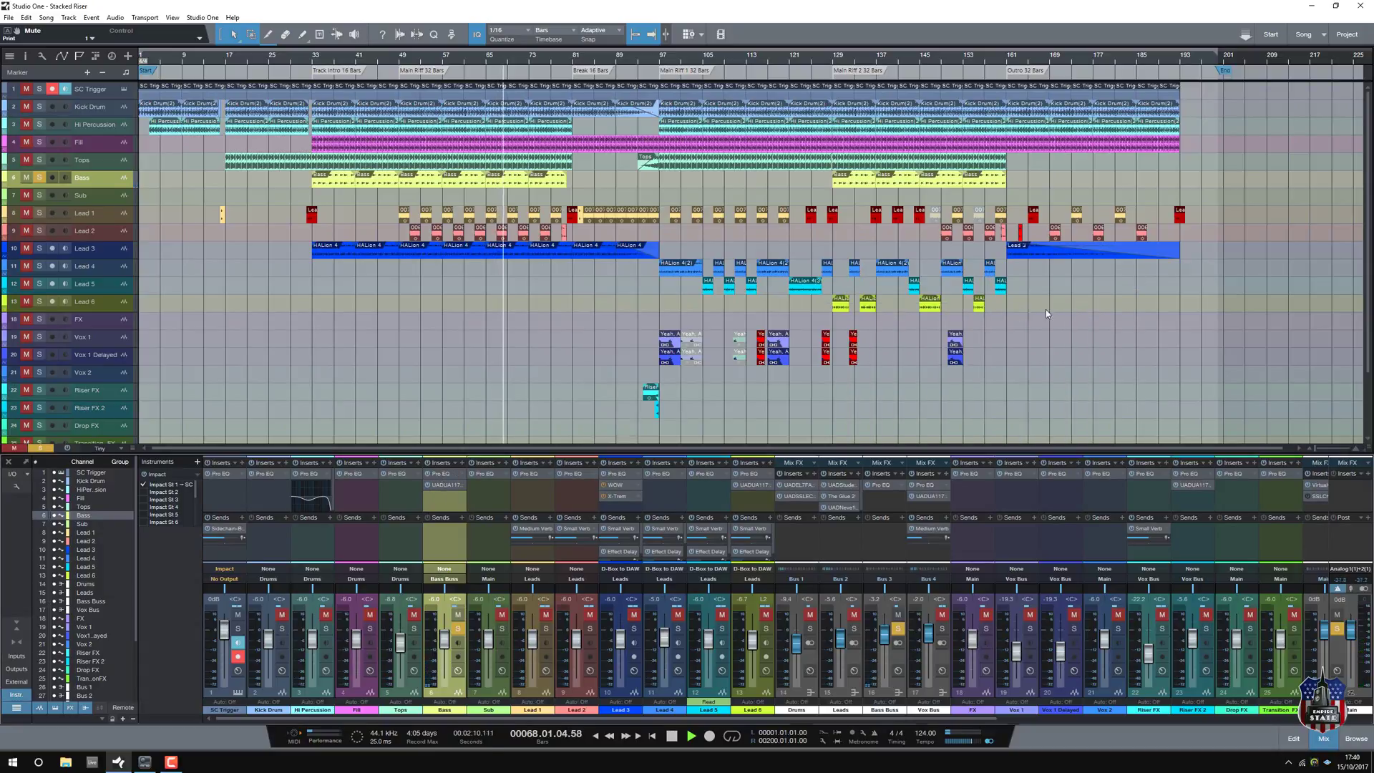
Step: Compare the Bass and Sub tracks by toggling their solos together and with Sub alone, and clear both solos
left_click(40, 177)
left_click(39, 177)
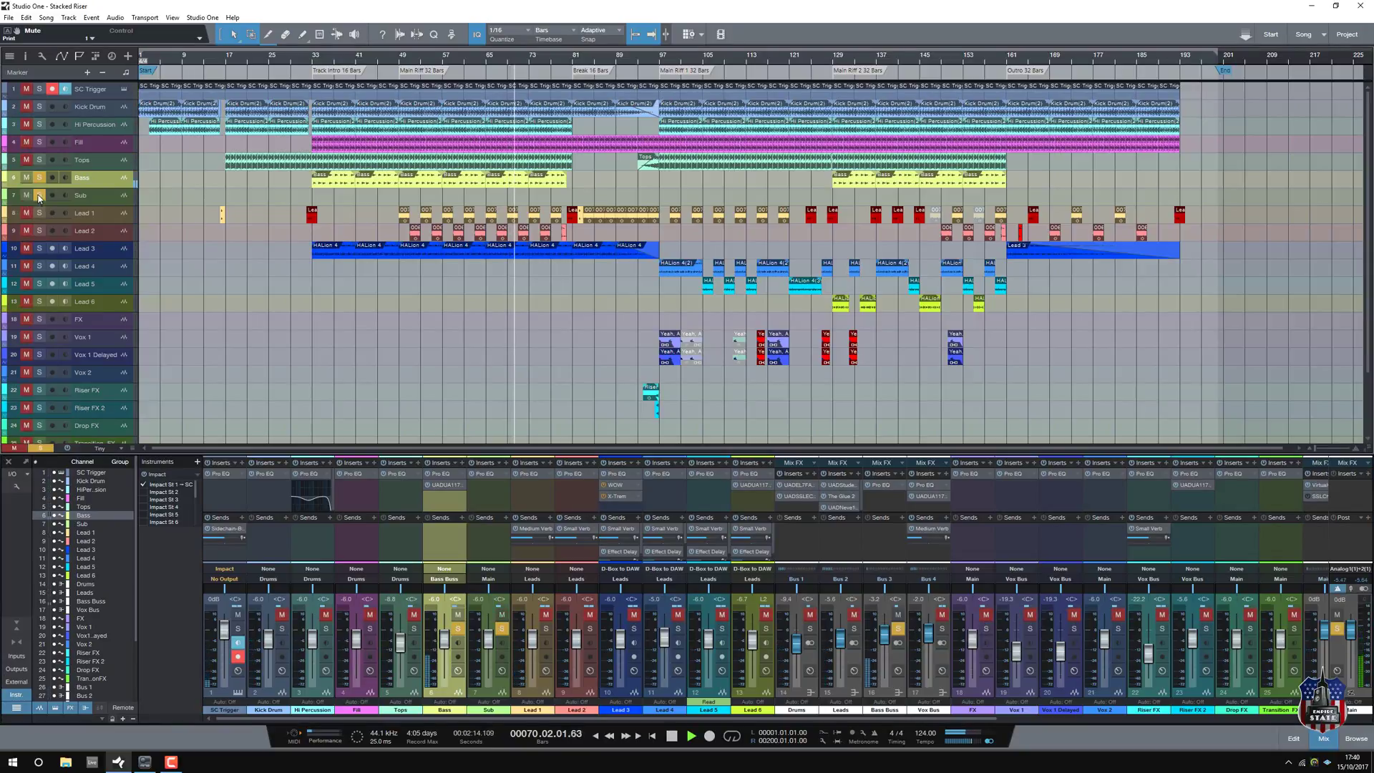
left_click(39, 178)
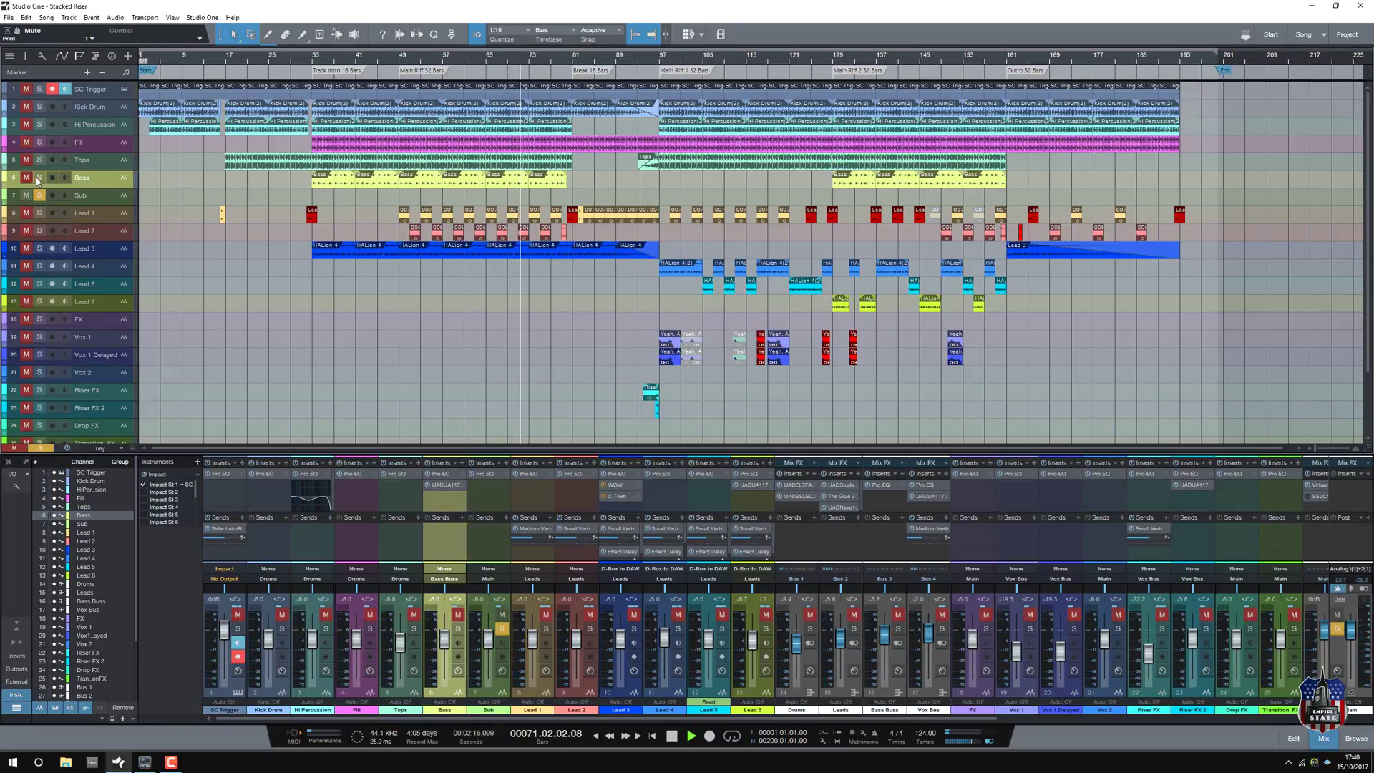
left_click(39, 179)
left_click(39, 195)
left_click(40, 177)
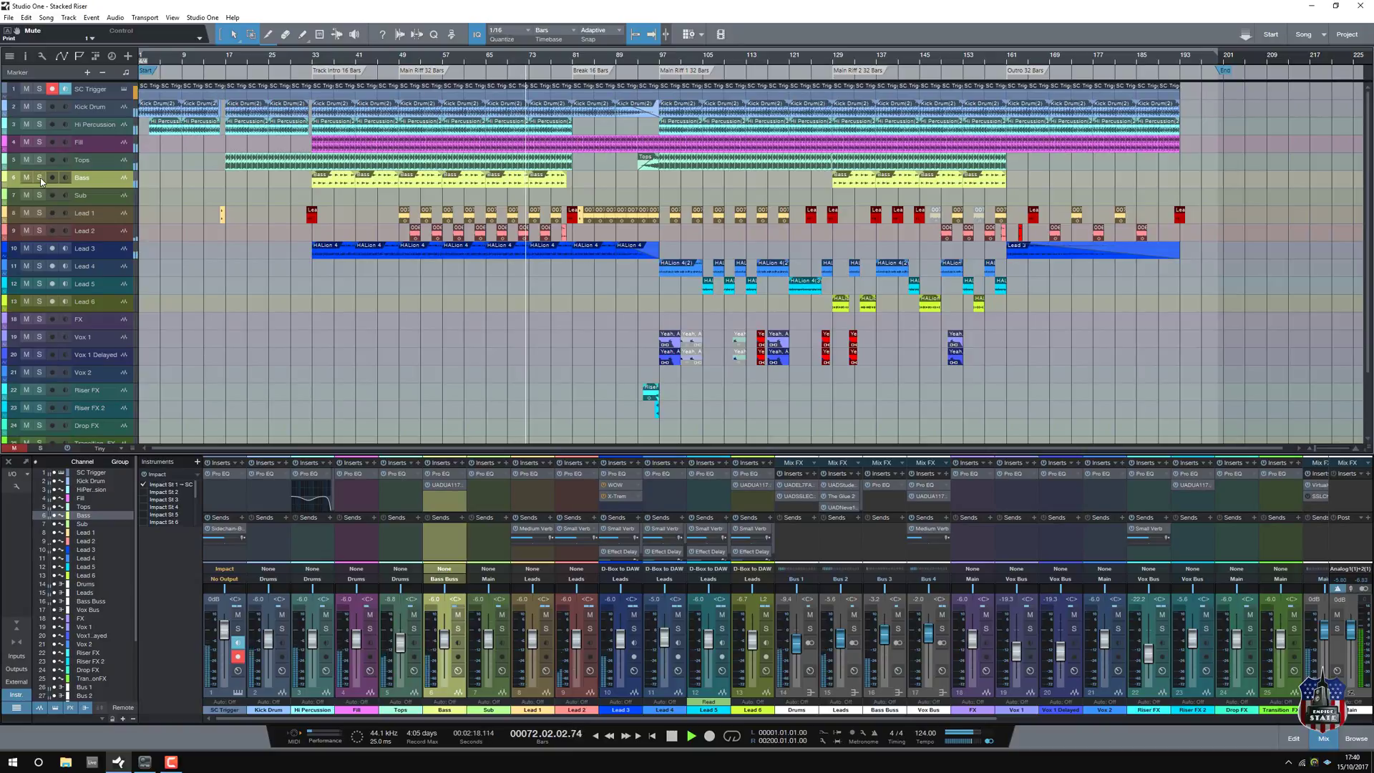
left_click(40, 195)
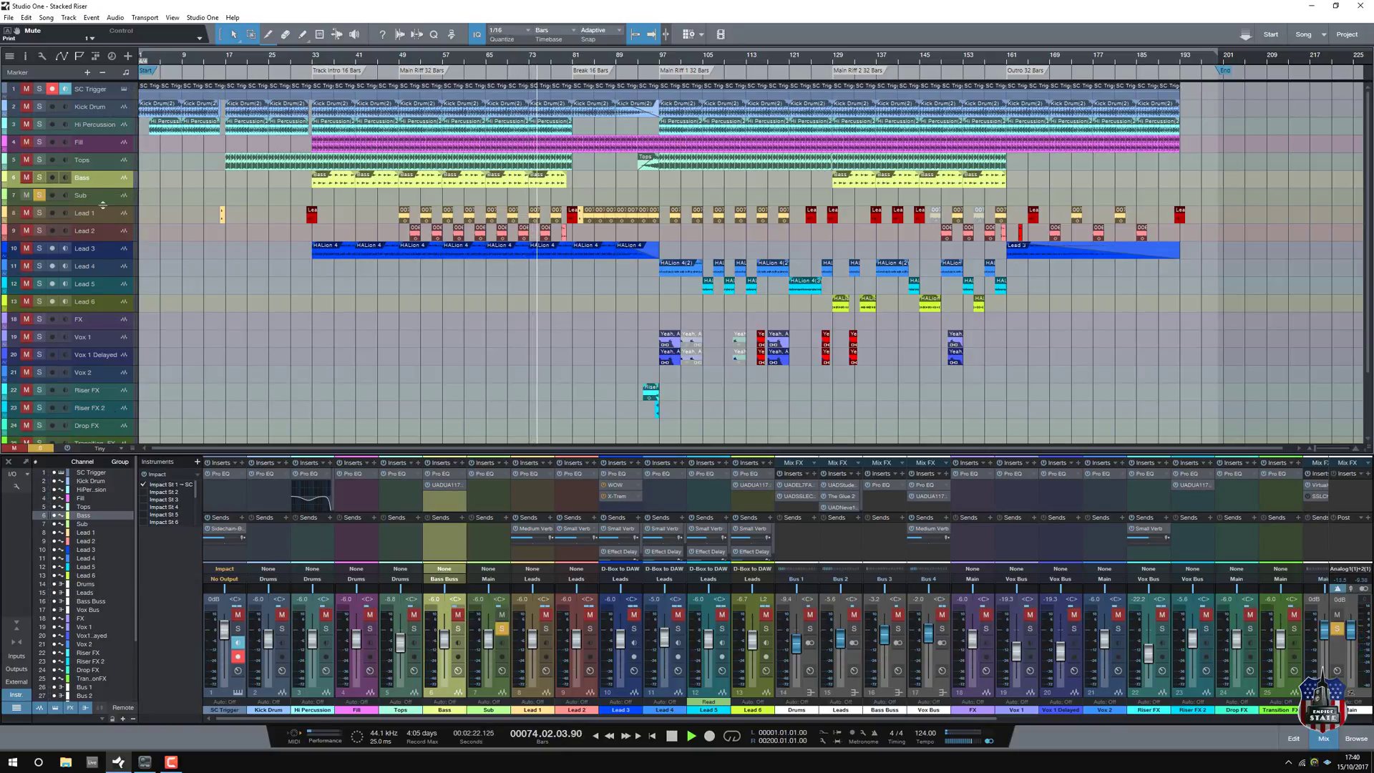
left_click(41, 195)
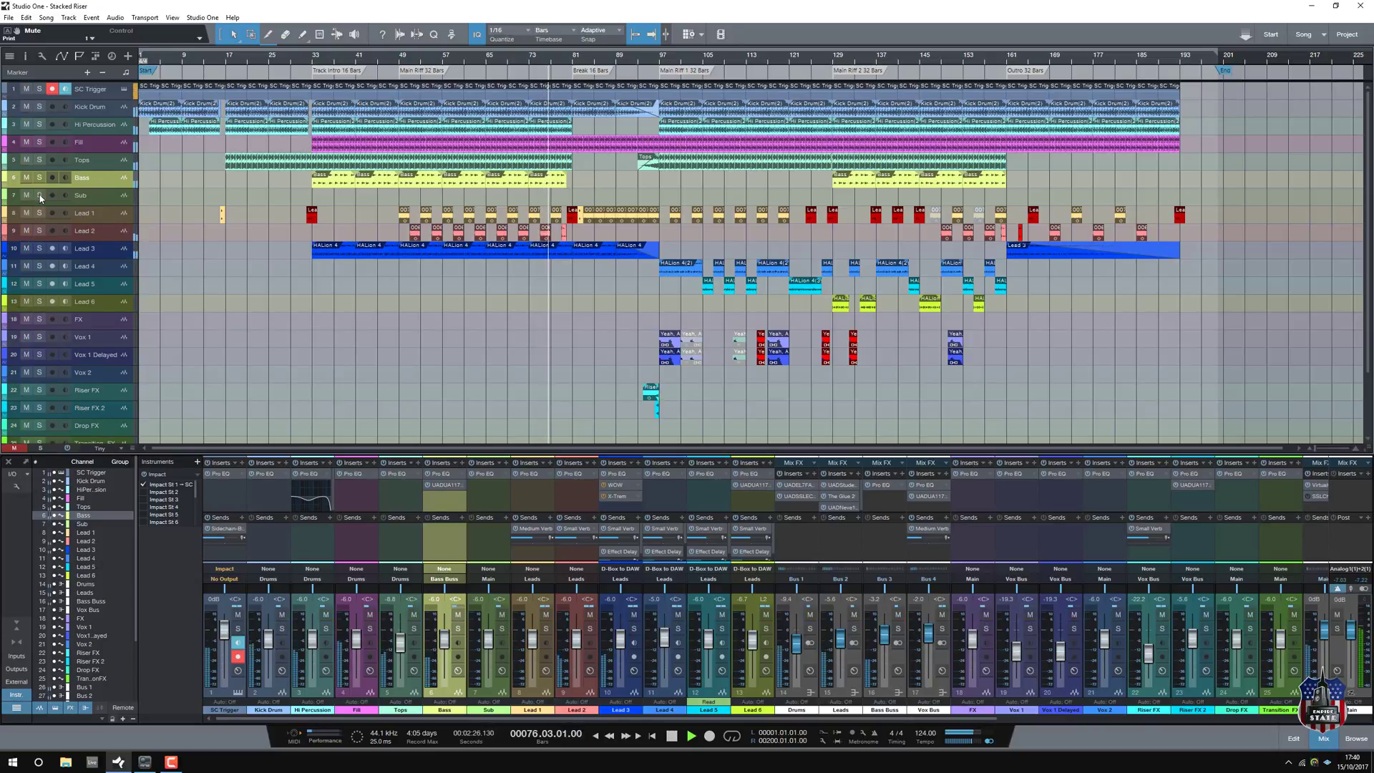
Step: Solo the tracks from Kick Drum through Sub plus Lead 1, listening in Main Riff 2 and in the first Main Riff section
left_click_drag(41, 194, 42, 113)
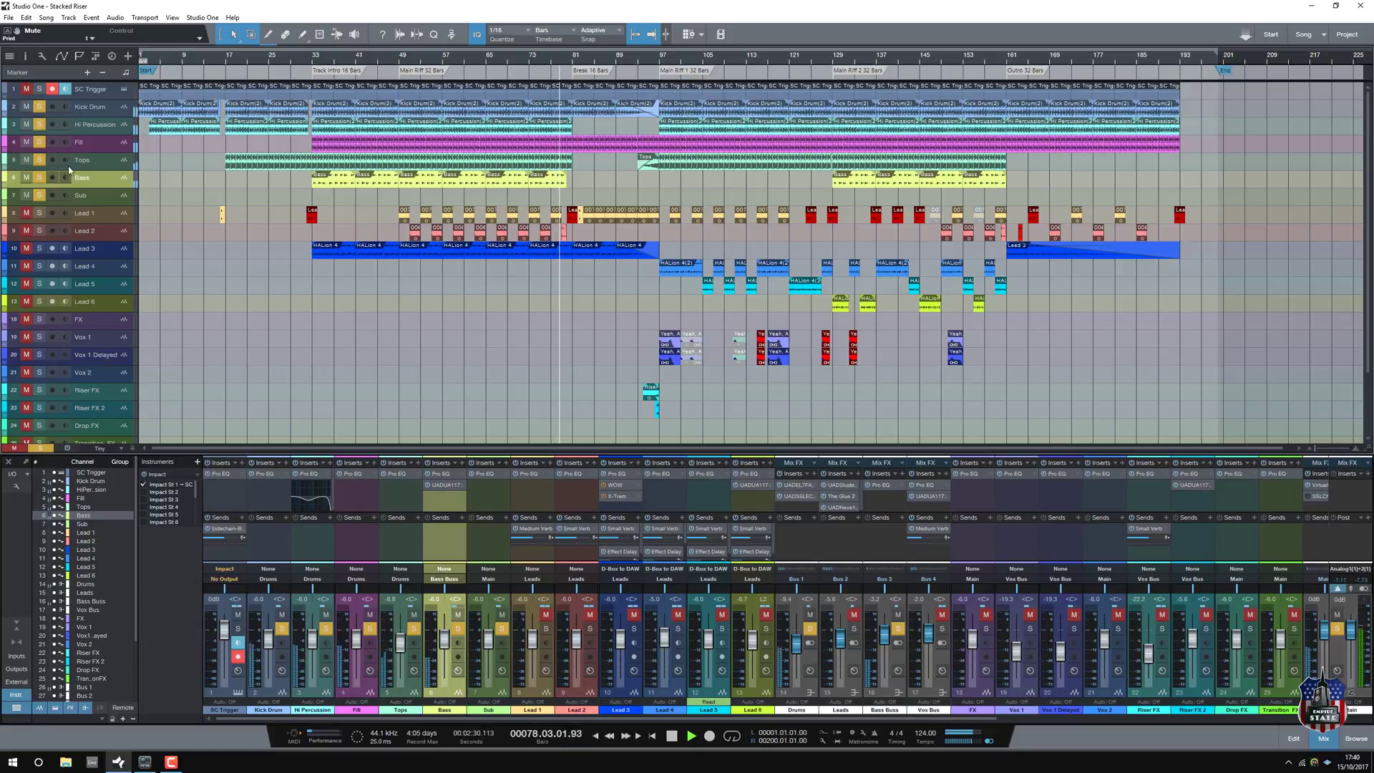
left_click(898, 61)
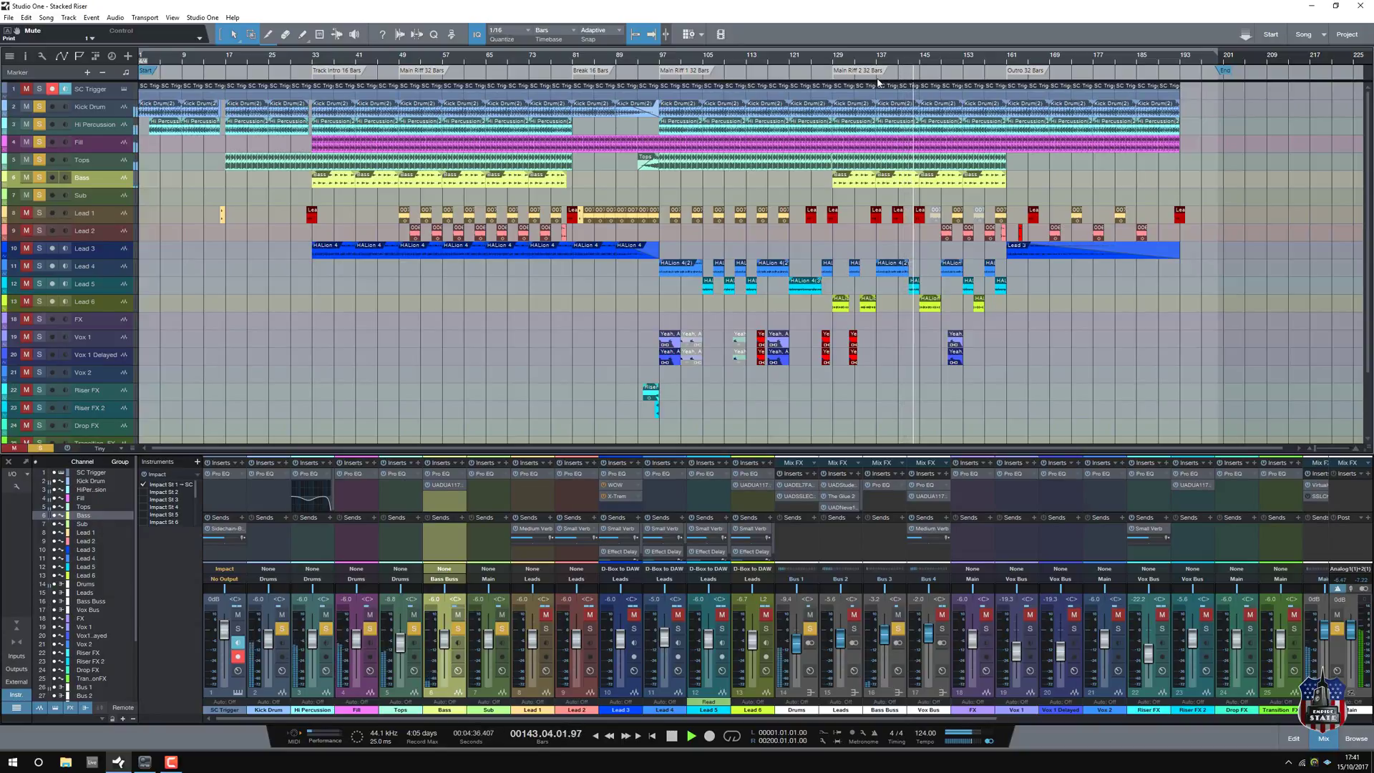
left_click(40, 214)
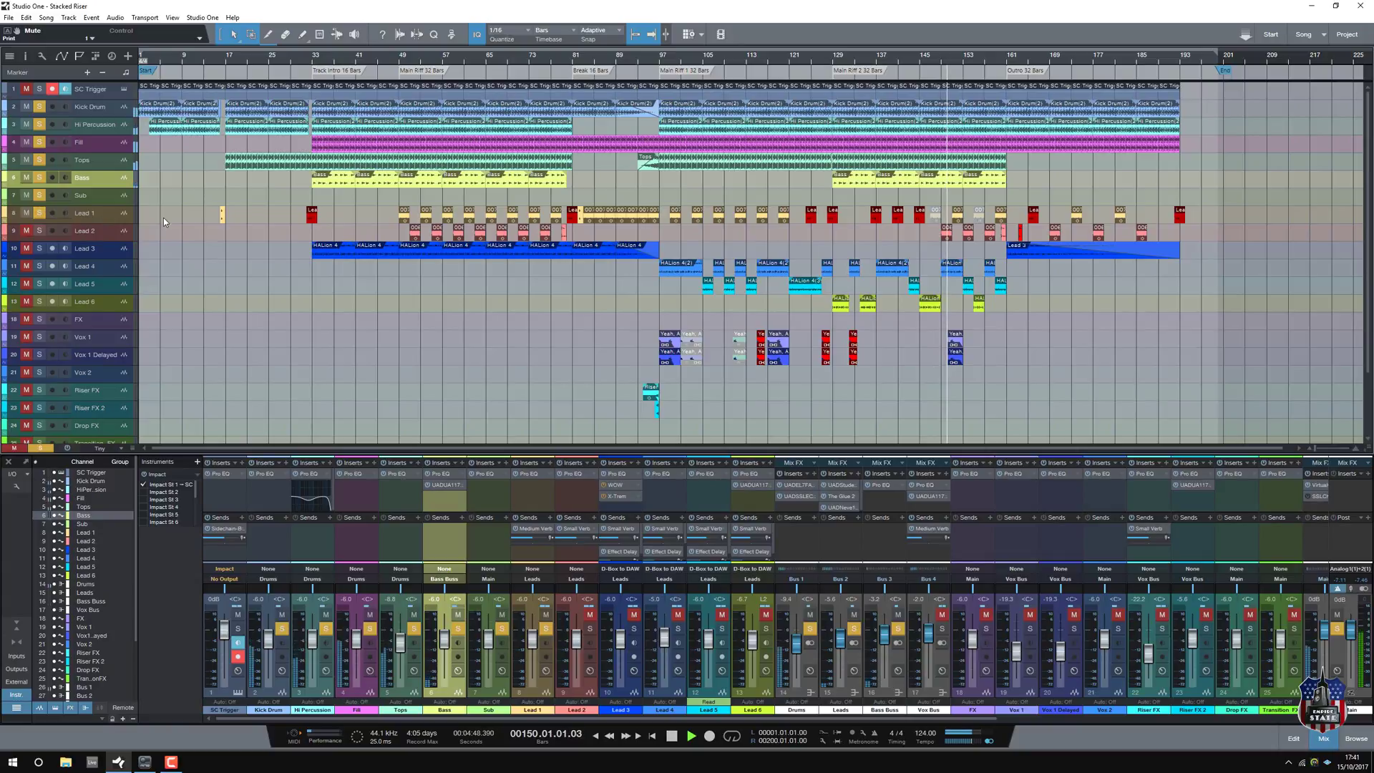
left_click(460, 59)
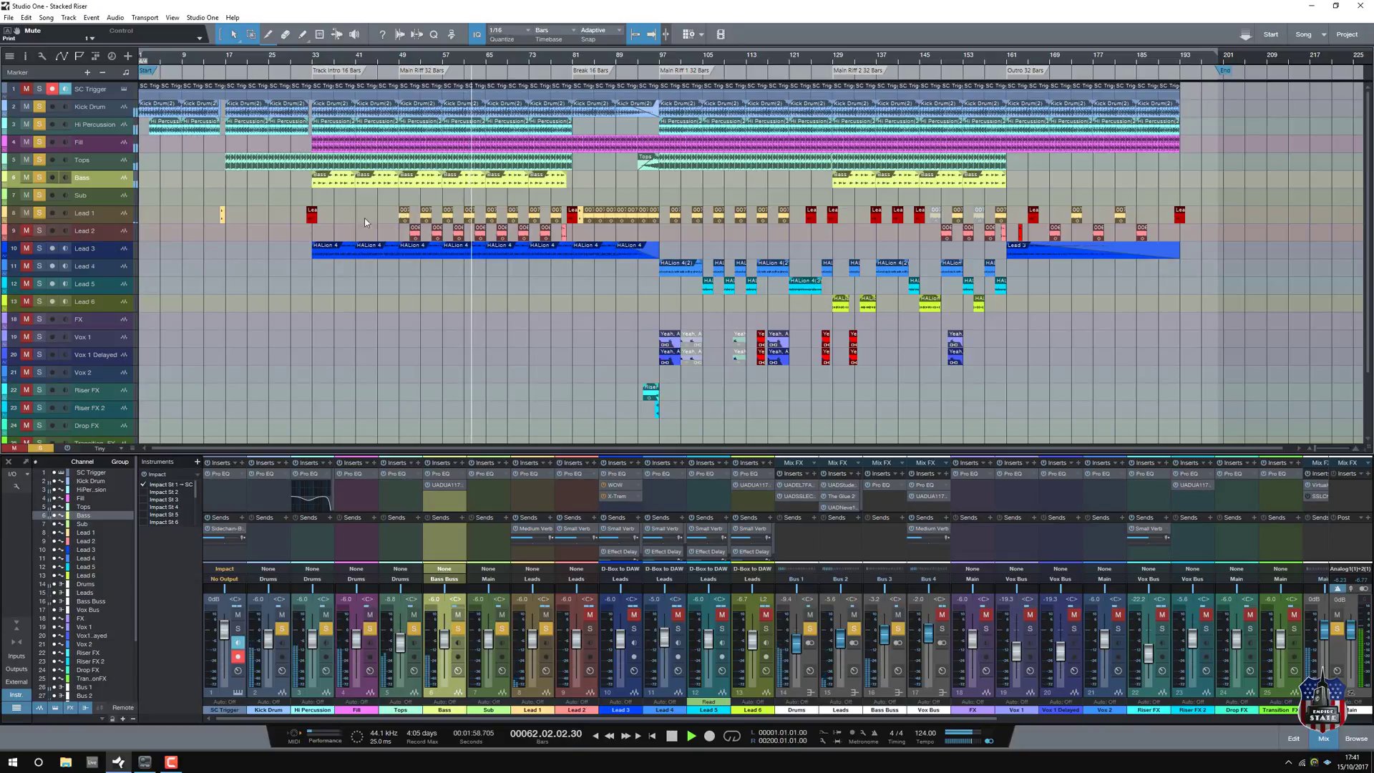
Step: Examine the waveform of a Lead 1 clip from the first Main Riff section in the audio editor, and return to the mixer
left_click(476, 215)
left_click(473, 216)
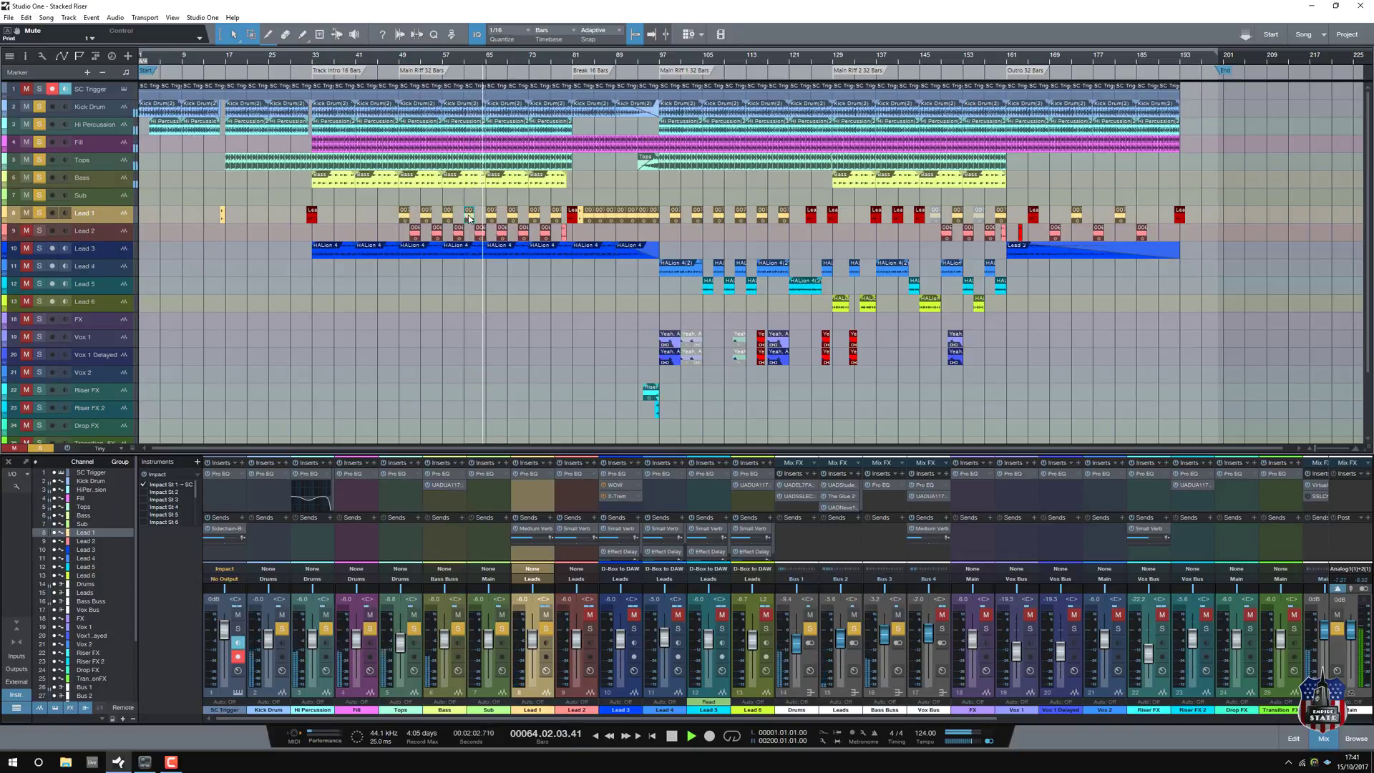
double_click(469, 218)
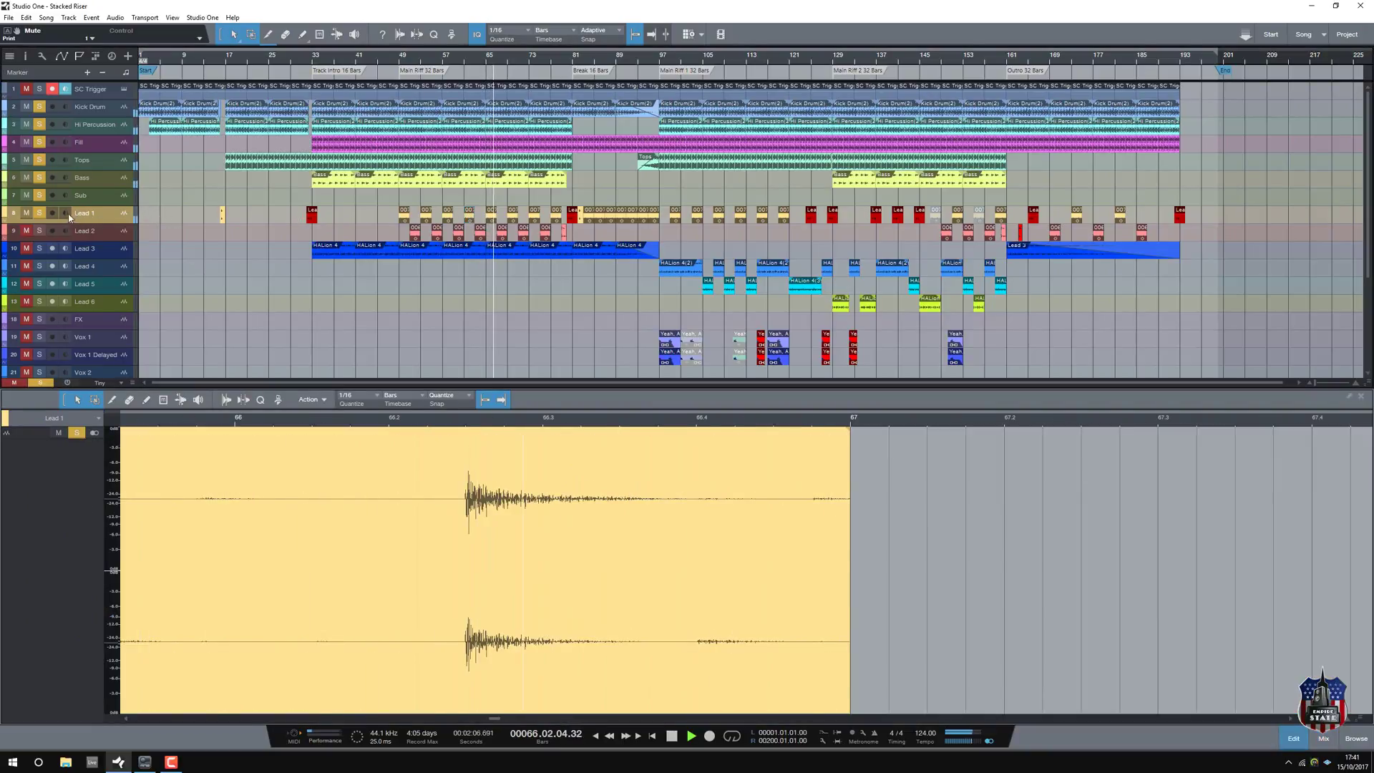
left_click(1317, 745)
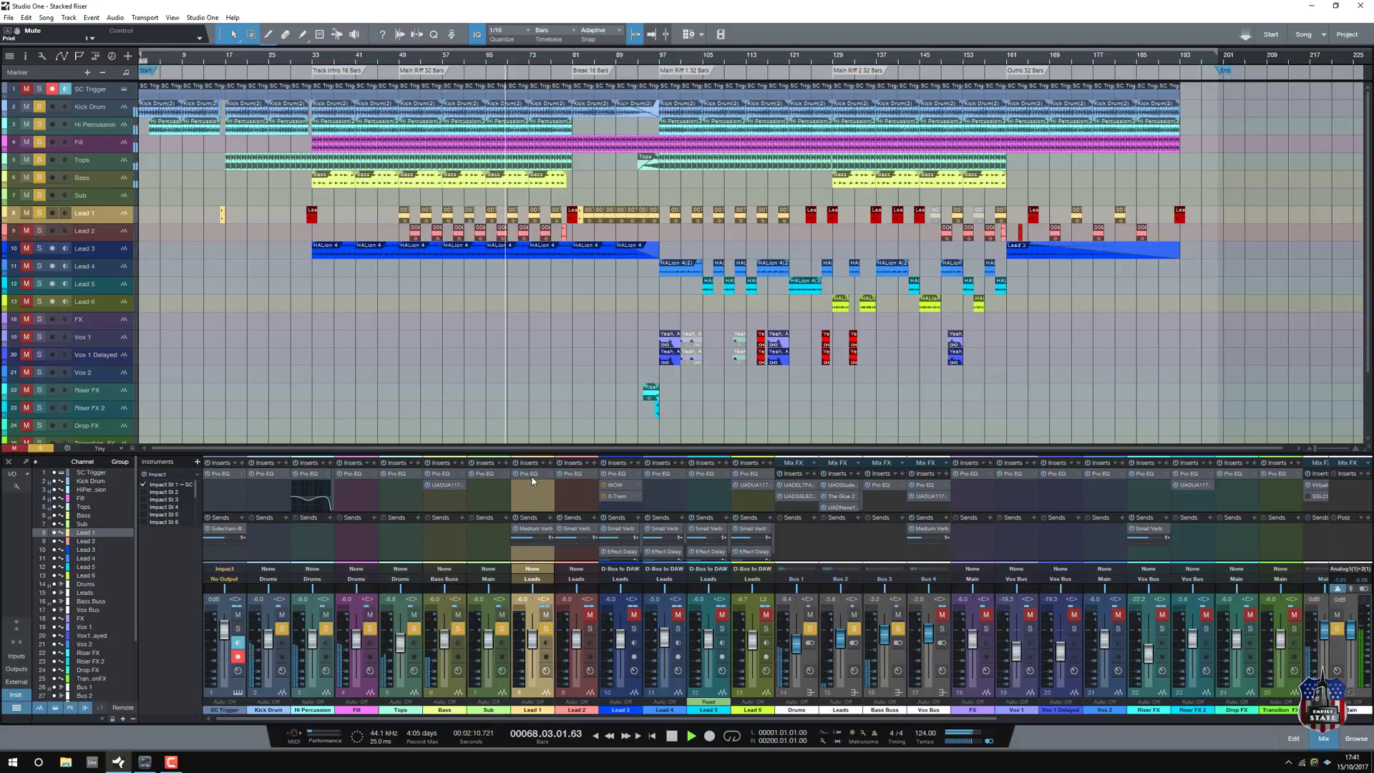
Step: Inspect the Open AIR reverb behind Lead 1's Medium Verb send and the track's Pro EQ, and close the plug-in window
double_click(533, 530)
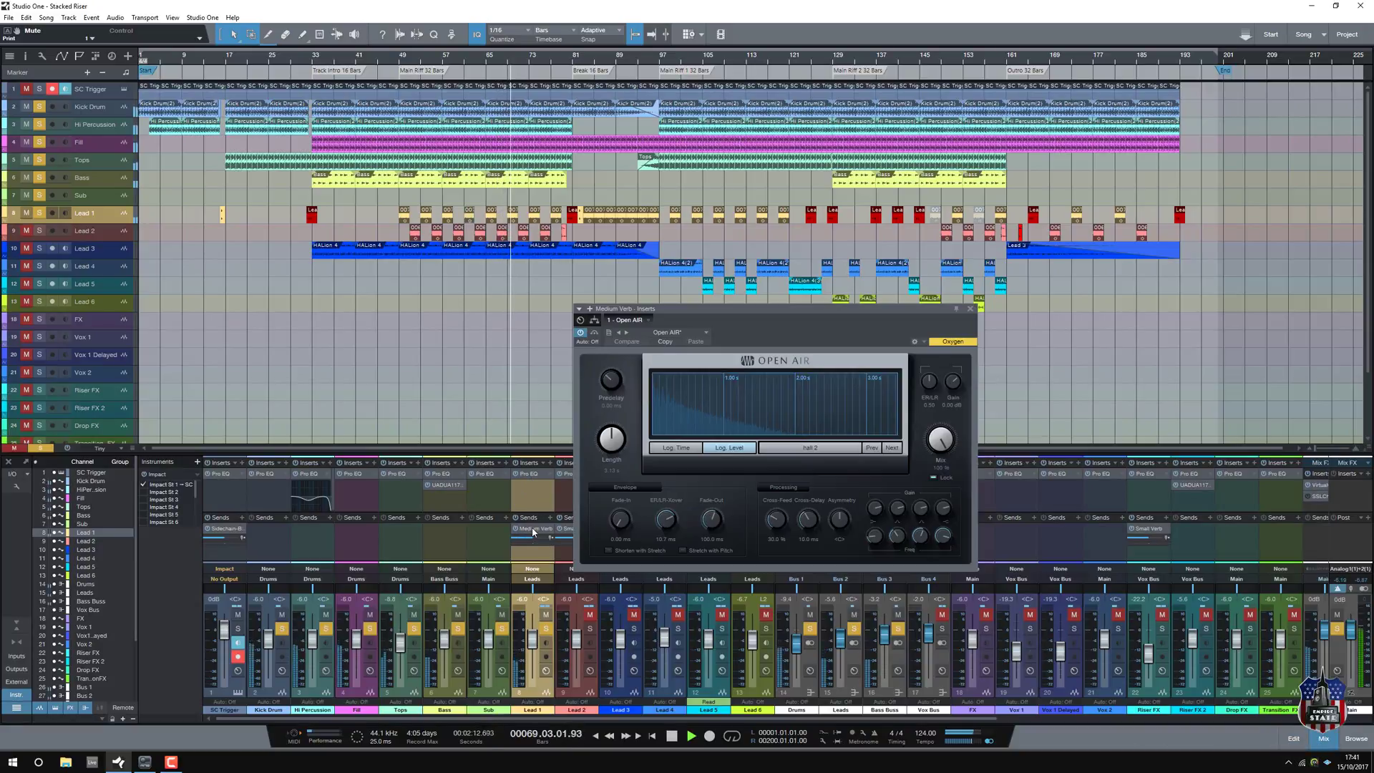
left_click(533, 529)
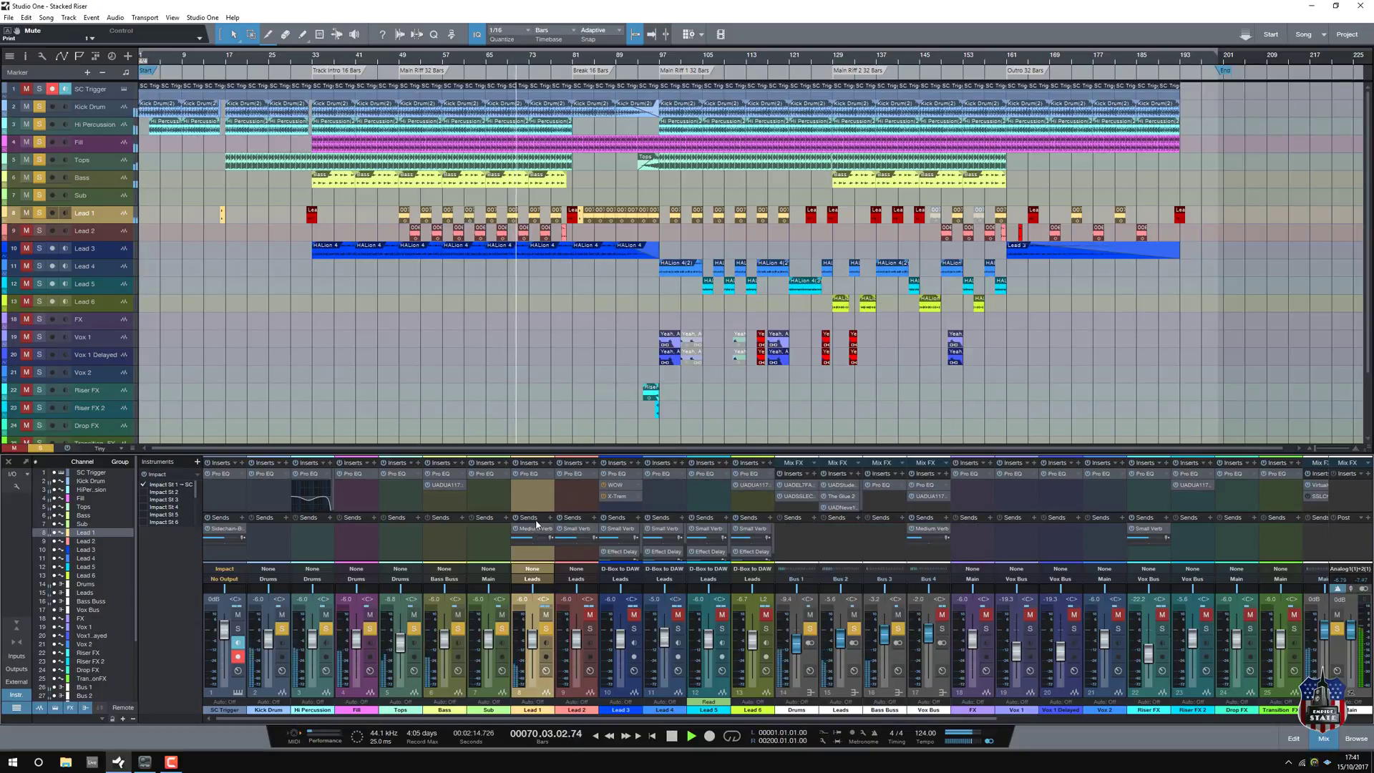
double_click(534, 474)
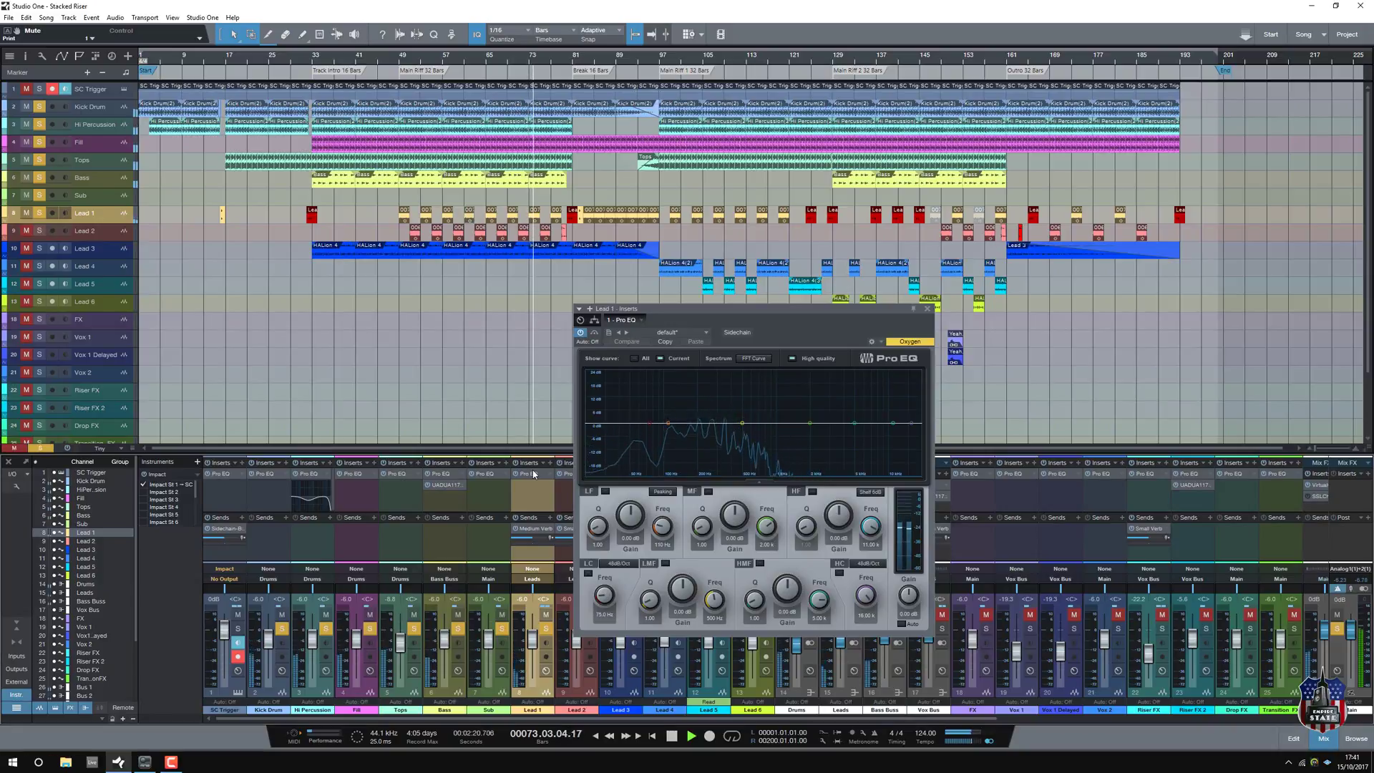
left_click(927, 308)
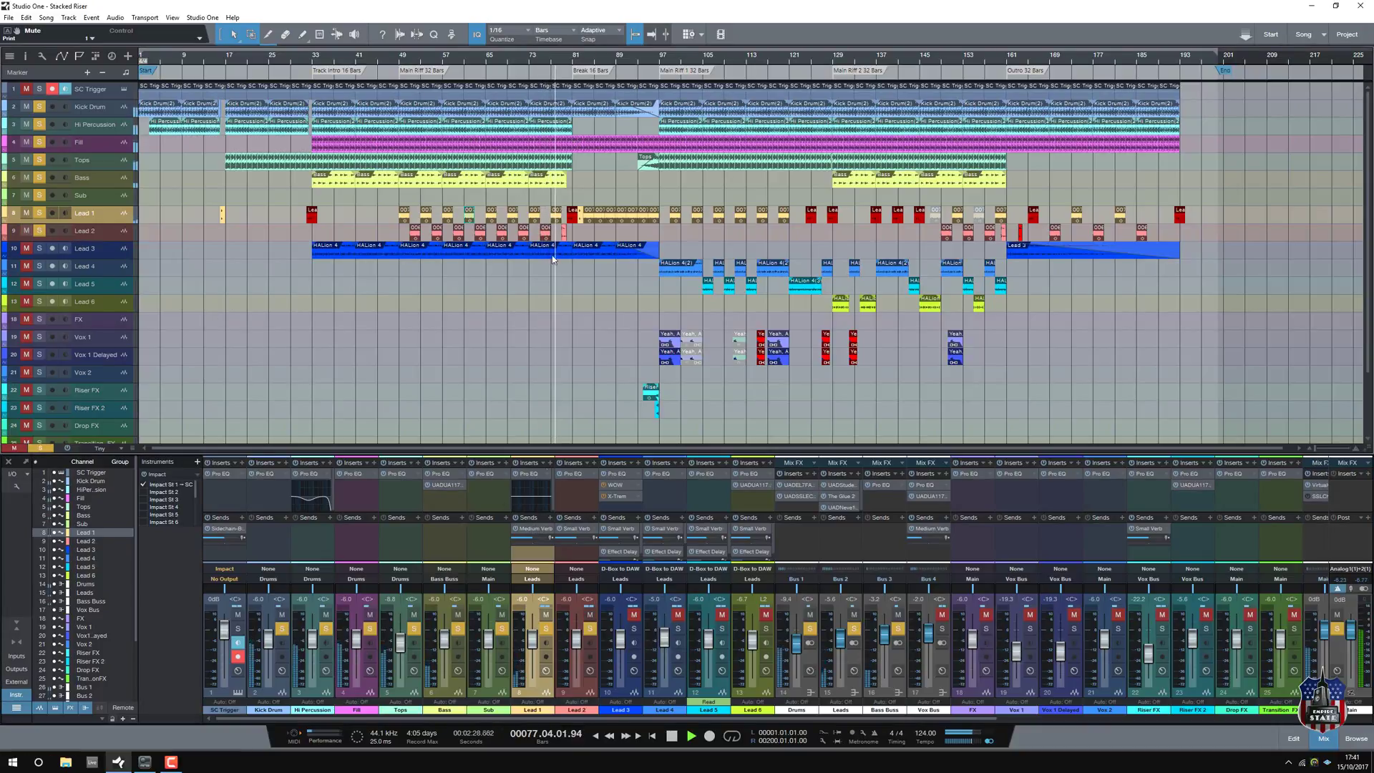
Step: Inspect Lead 2's Pro EQ and the Open AIR reverb behind its Small Verb send, closing each plug-in window
left_click(575, 492)
left_click(575, 476)
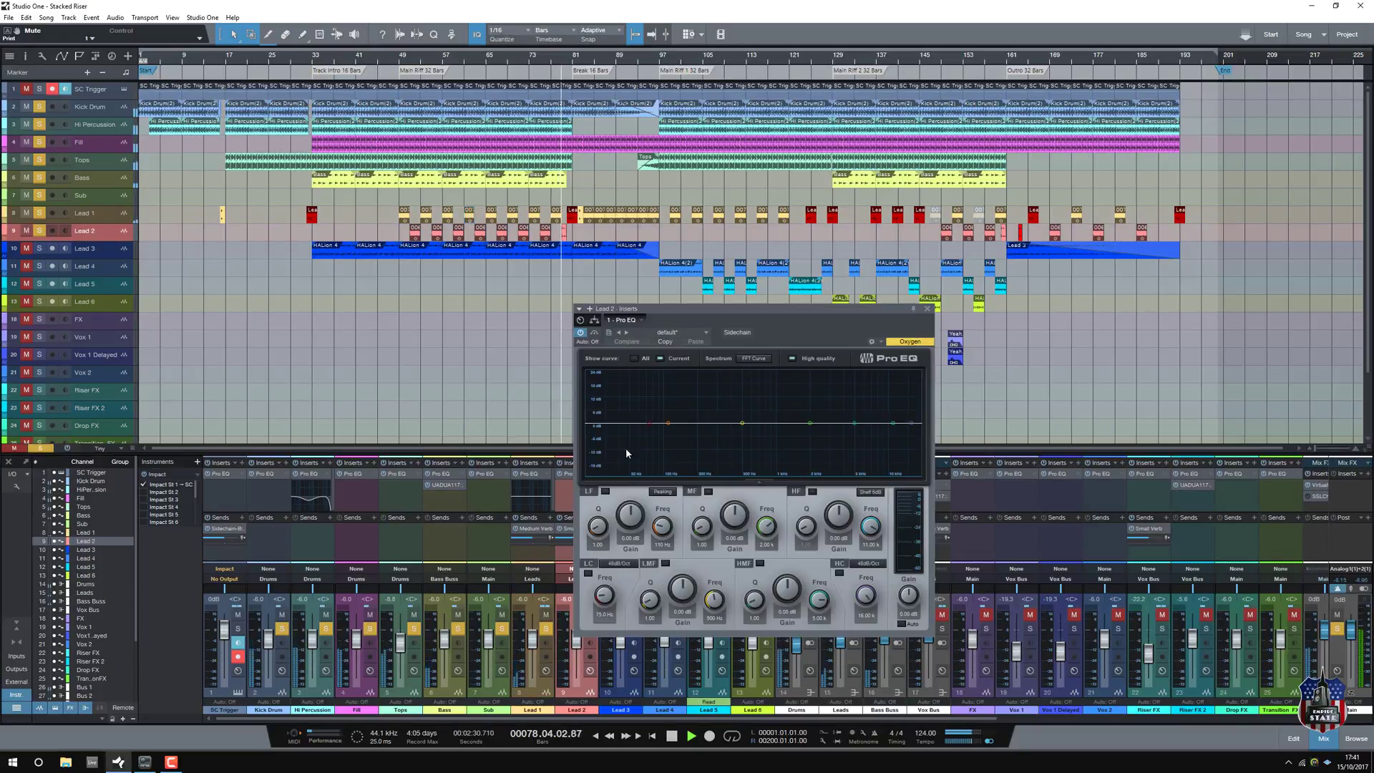
left_click(928, 309)
left_click(571, 530)
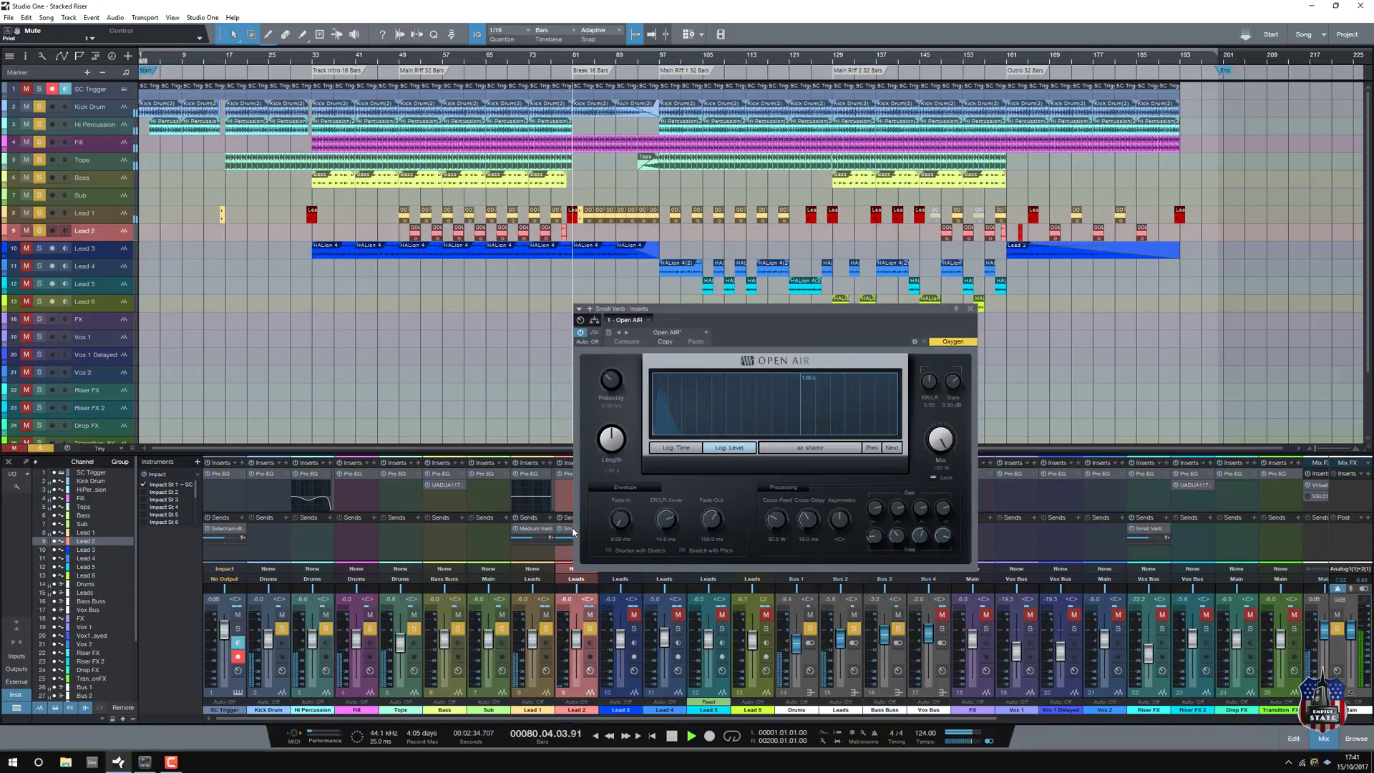
left_click(970, 310)
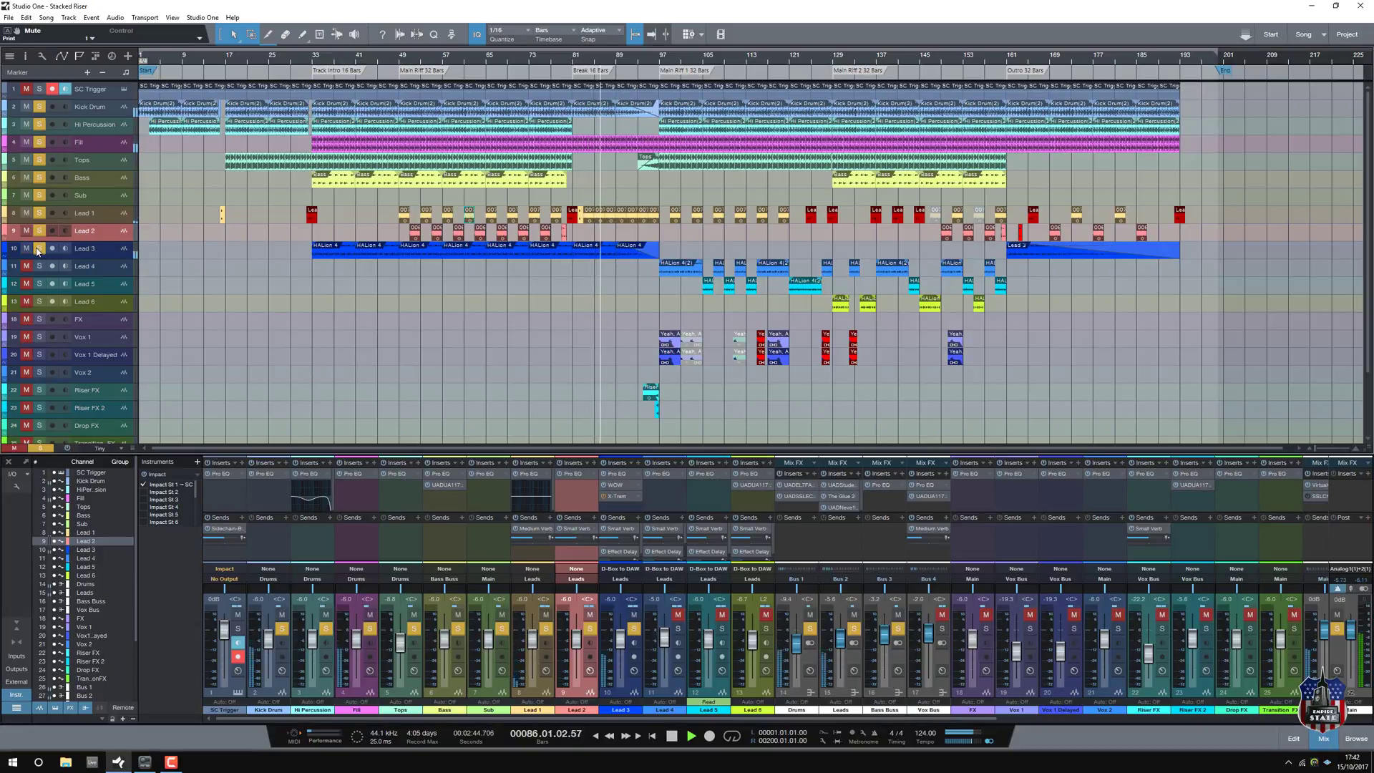
Step: Select a Lead 3 clip in the first Main Riff section and clear the other tracks' solos, leaving only Lead 3 soloed
left_click(520, 257)
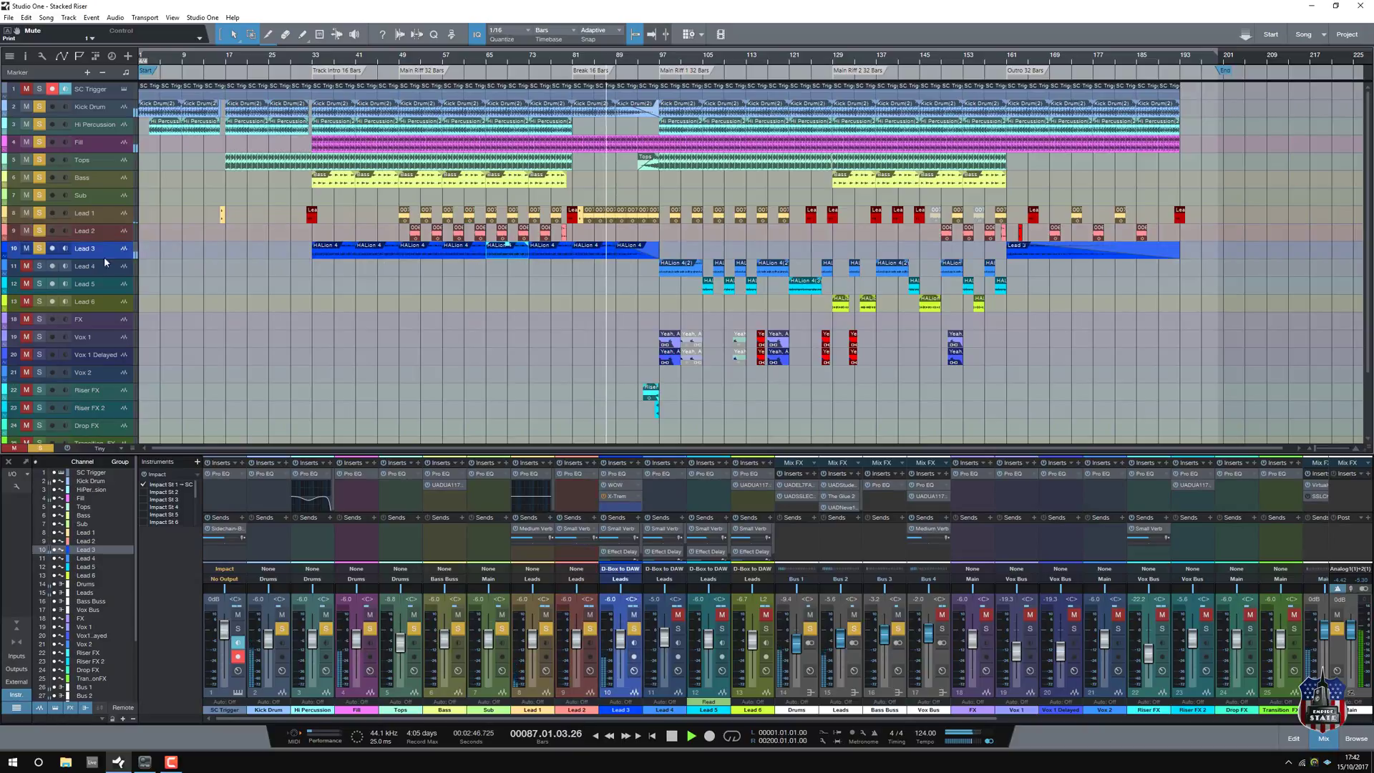
left_click(39, 195)
left_click(39, 177)
left_click(39, 159)
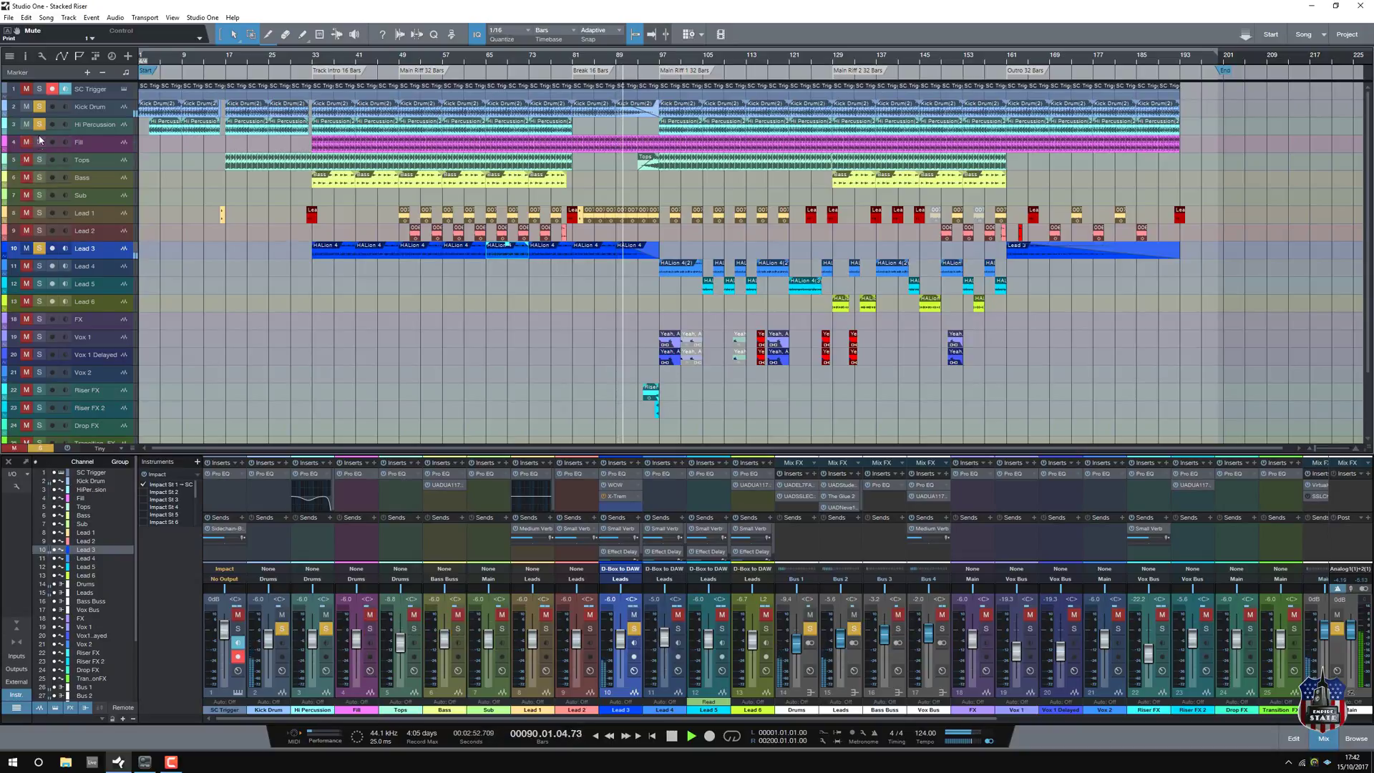
left_click(40, 123)
left_click(39, 106)
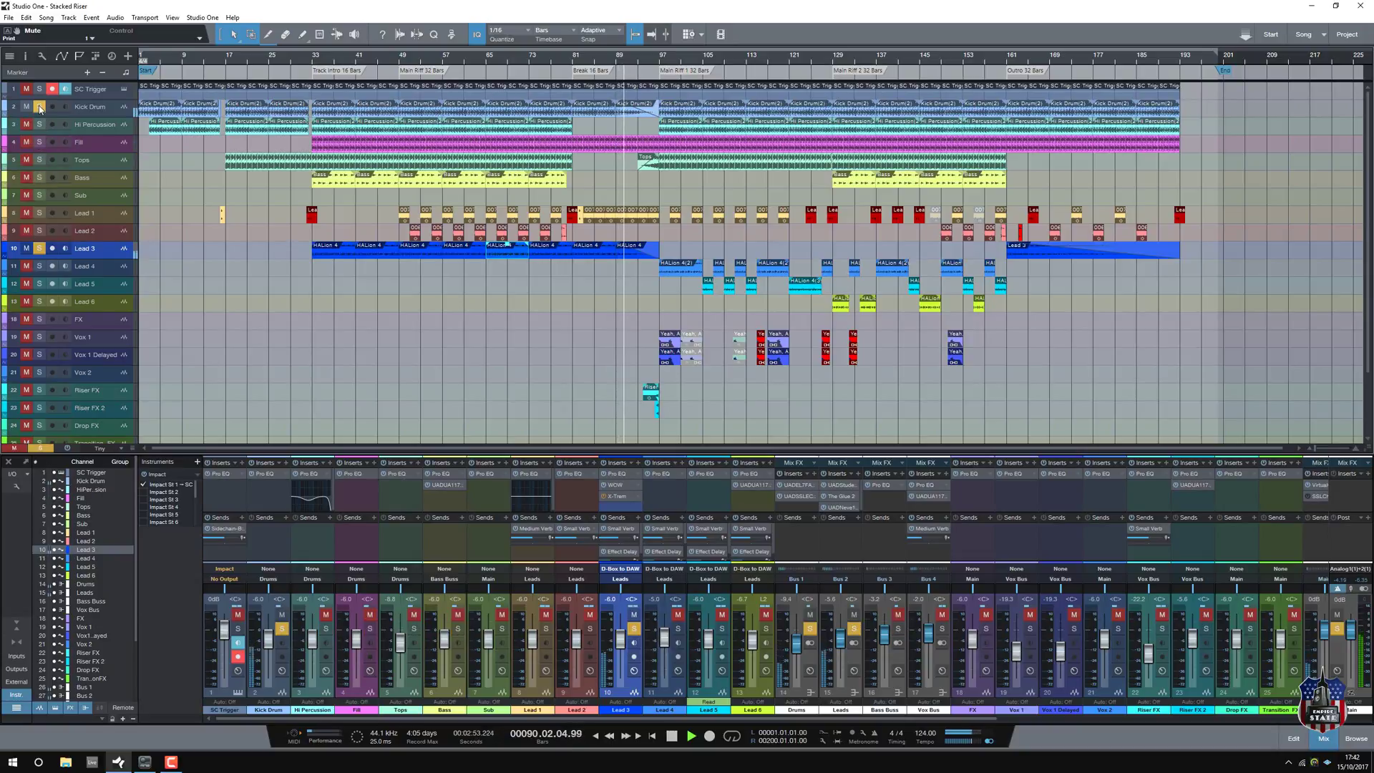
Step: Play Lead 3 from within the first Main Riff section, inspect its Pro EQ, and close the plug-in window
left_click(468, 69)
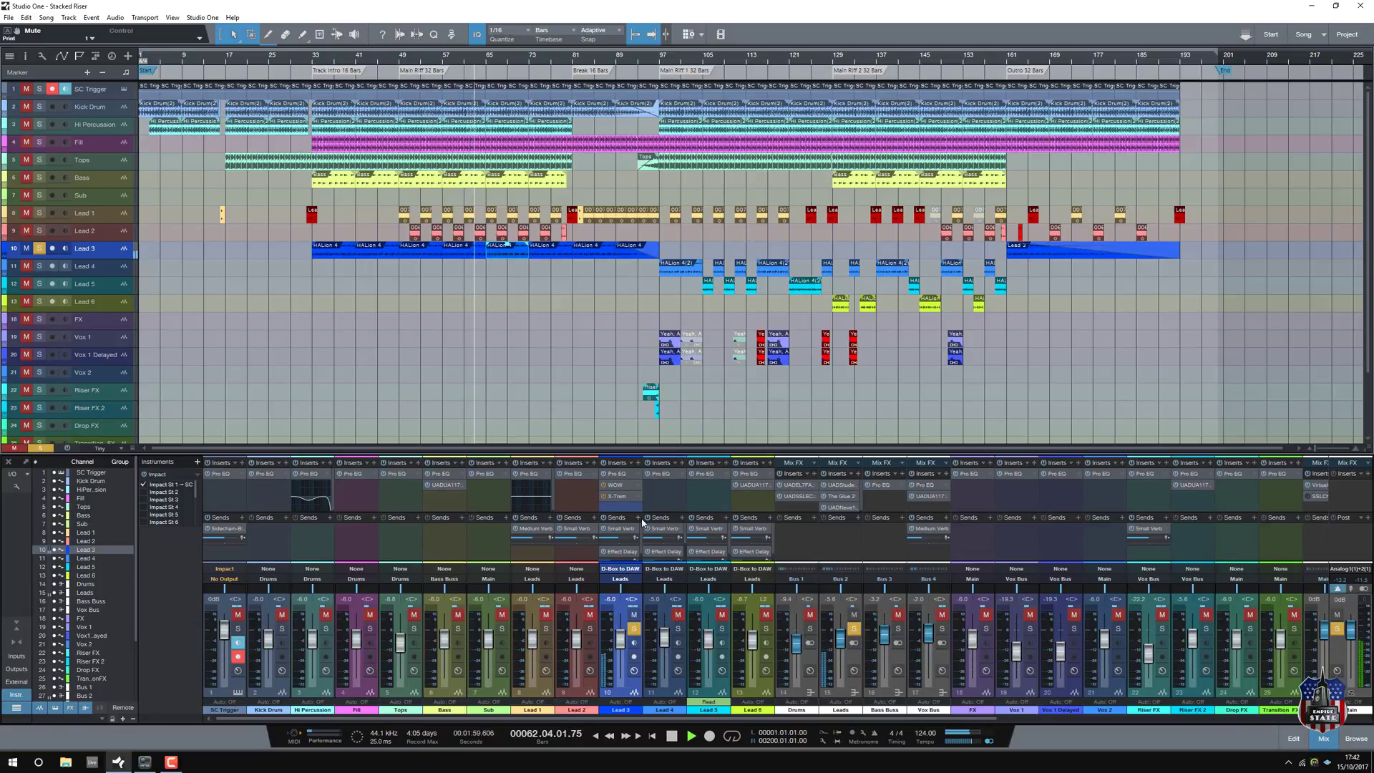
left_click(616, 474)
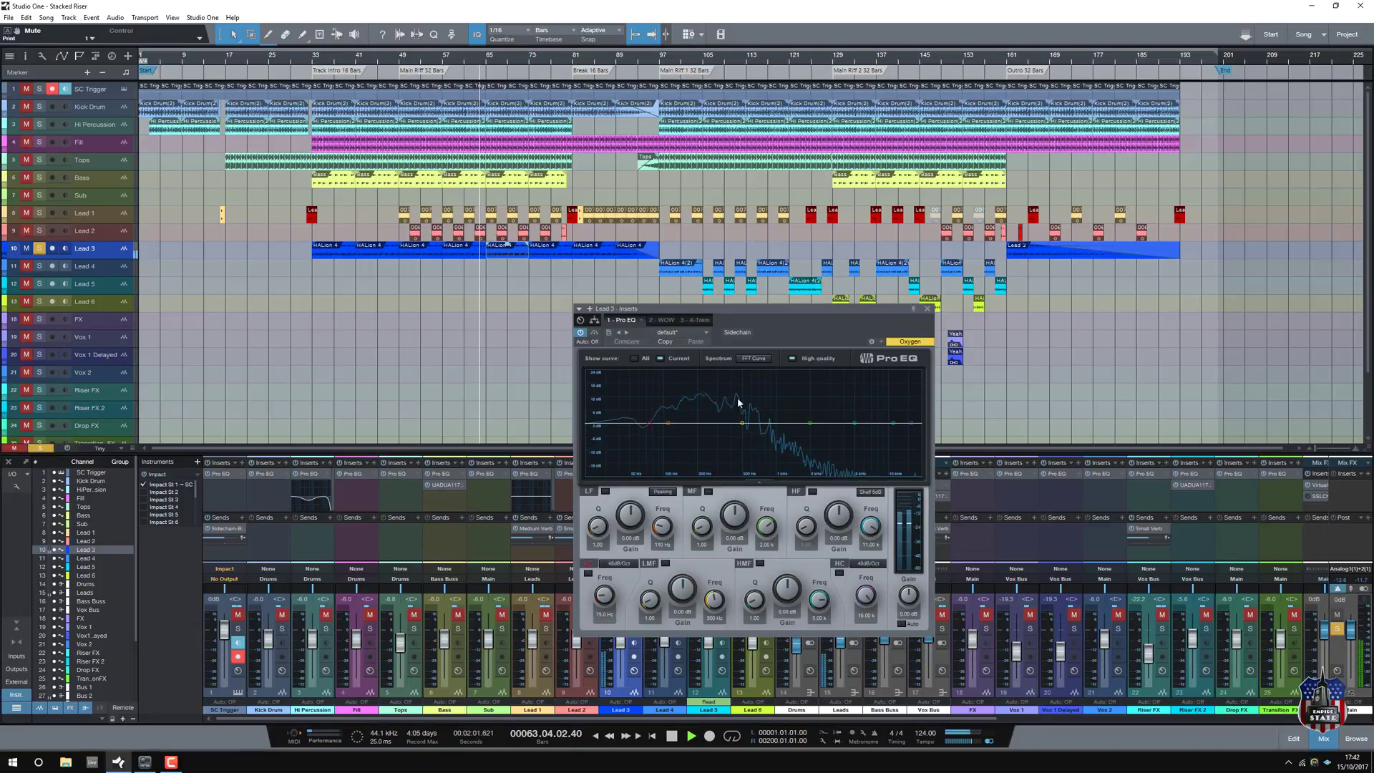
left_click(928, 308)
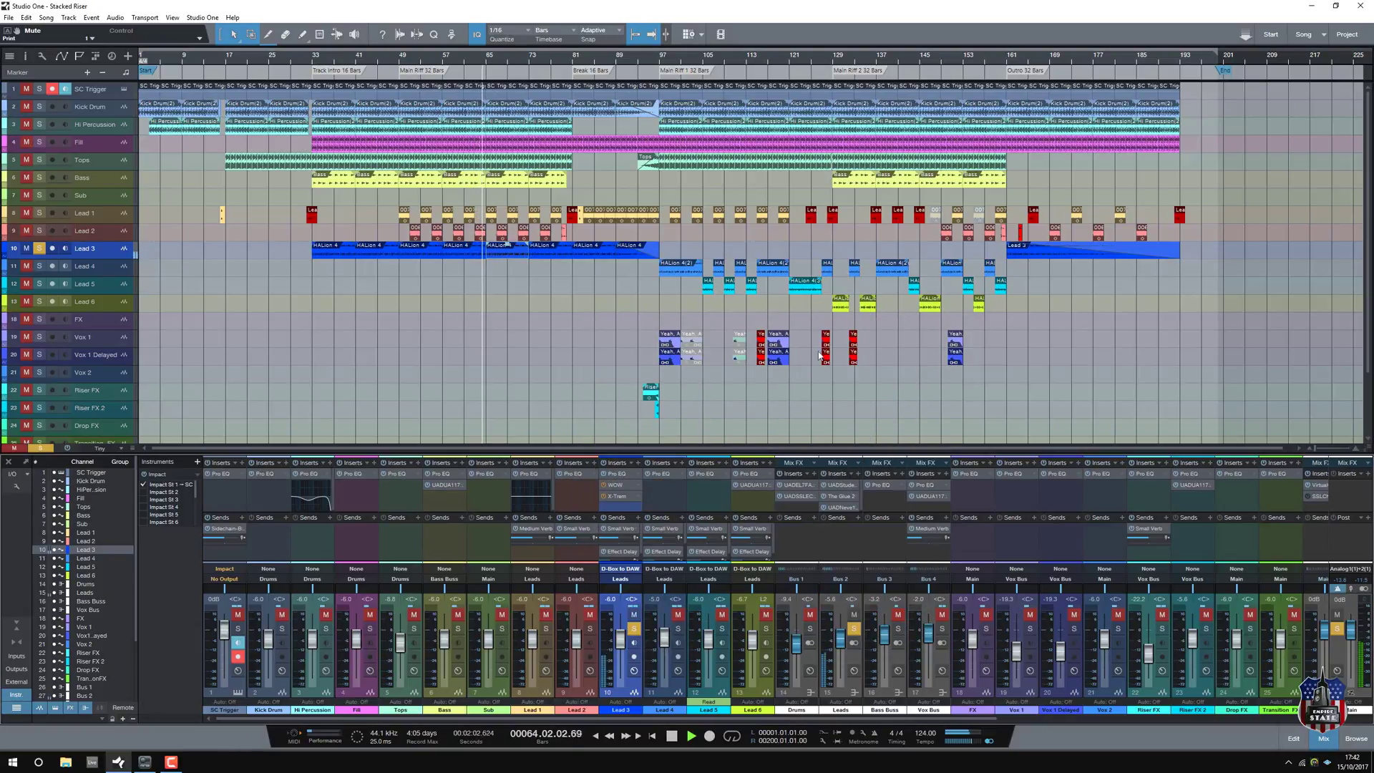
Step: Examine Lead 3's WOW filter alongside its Bypass and Cutoff automation while playing through the Break section, and close the plug-in
left_click(617, 486)
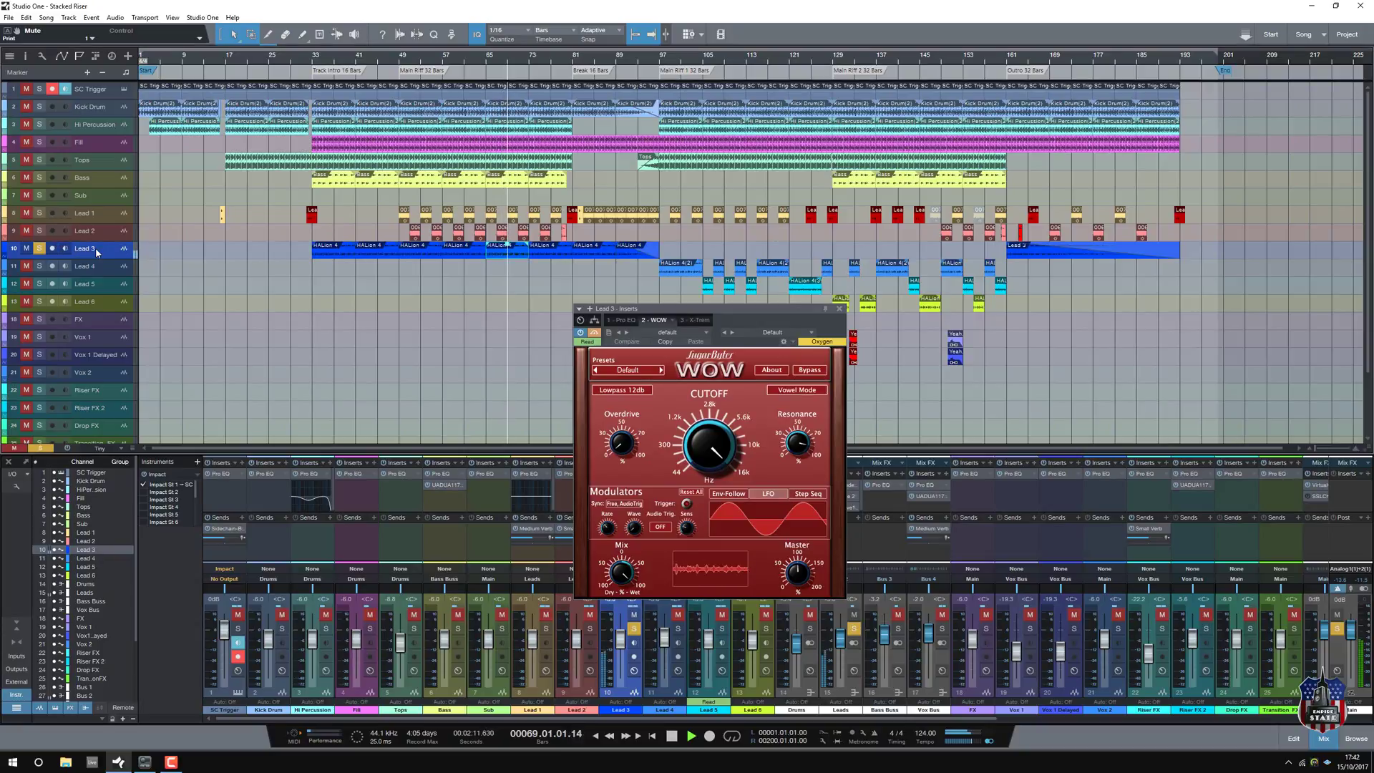
left_click(7, 258)
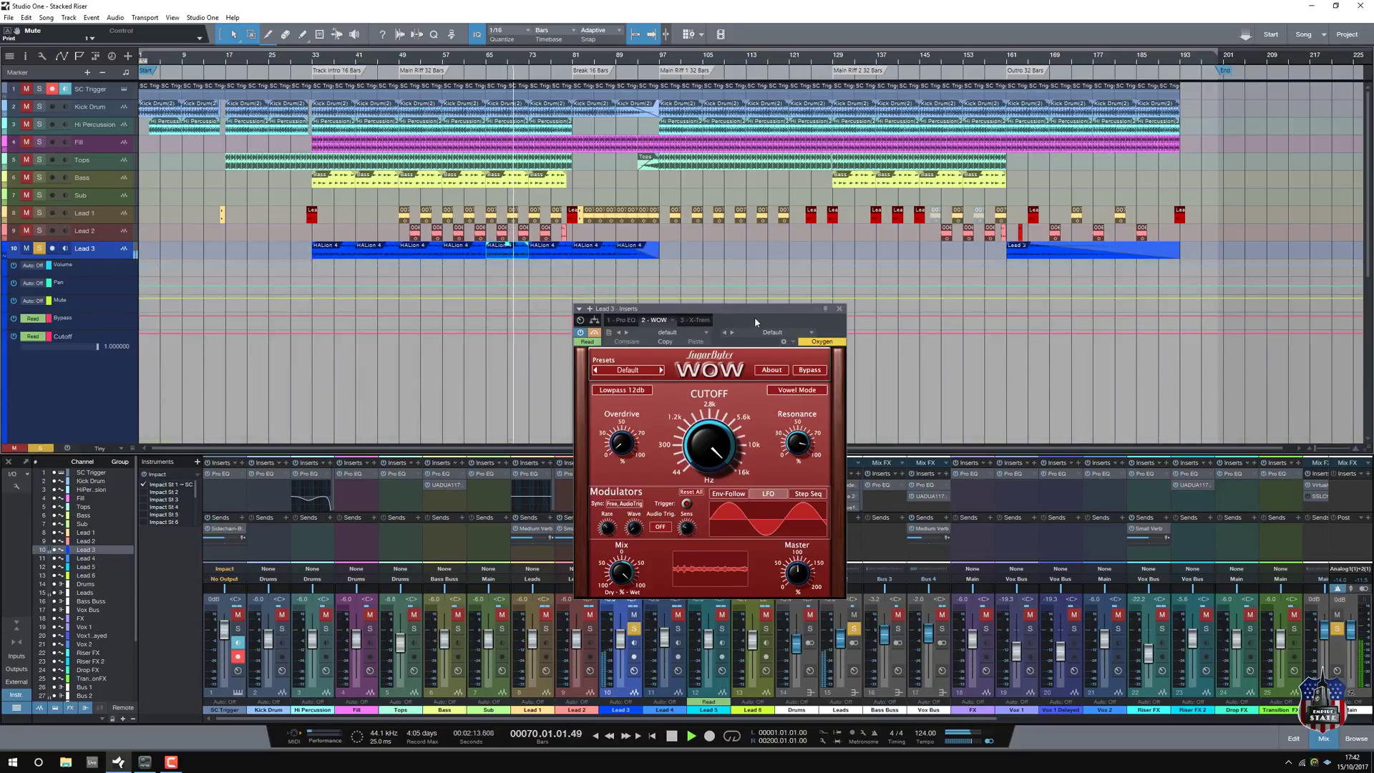
left_click_drag(733, 307, 1010, 173)
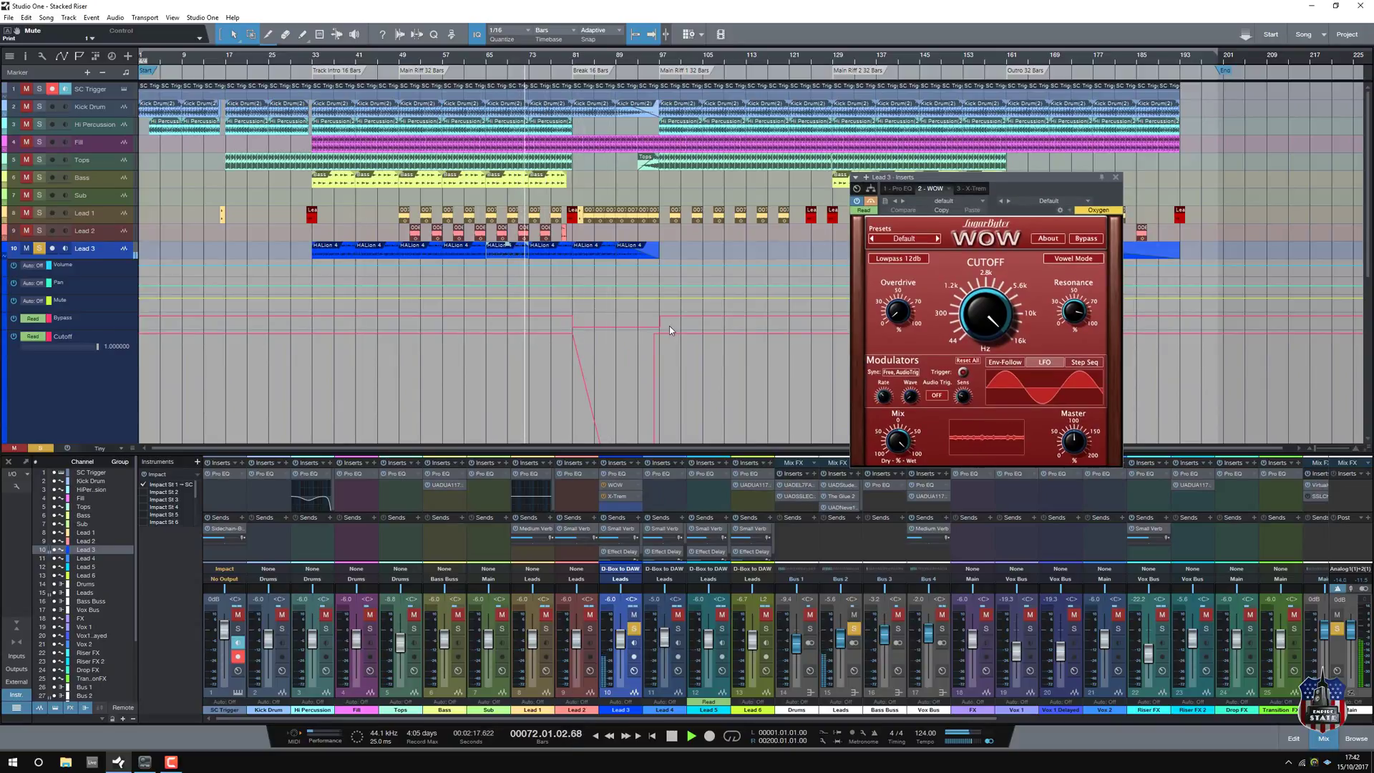
left_click(552, 59)
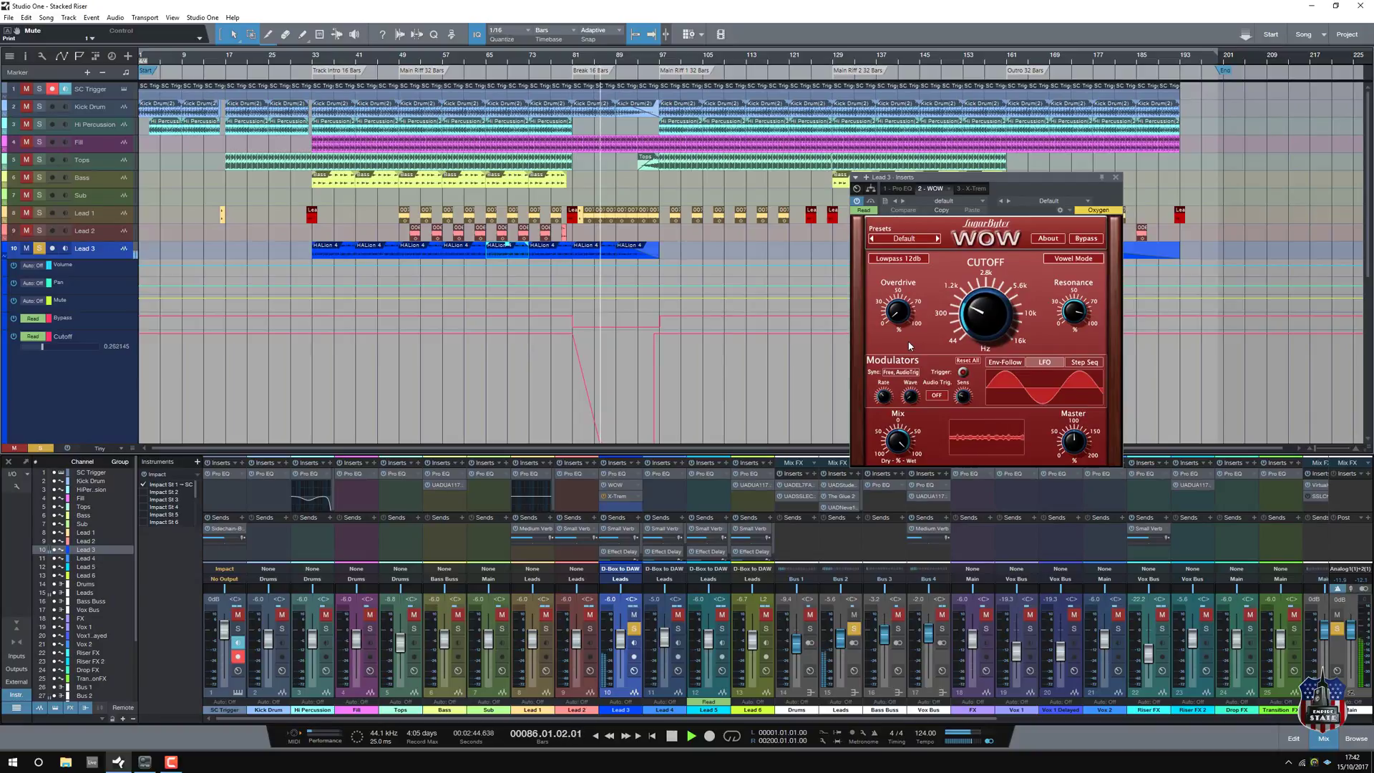
scroll(757, 361, "down", 3)
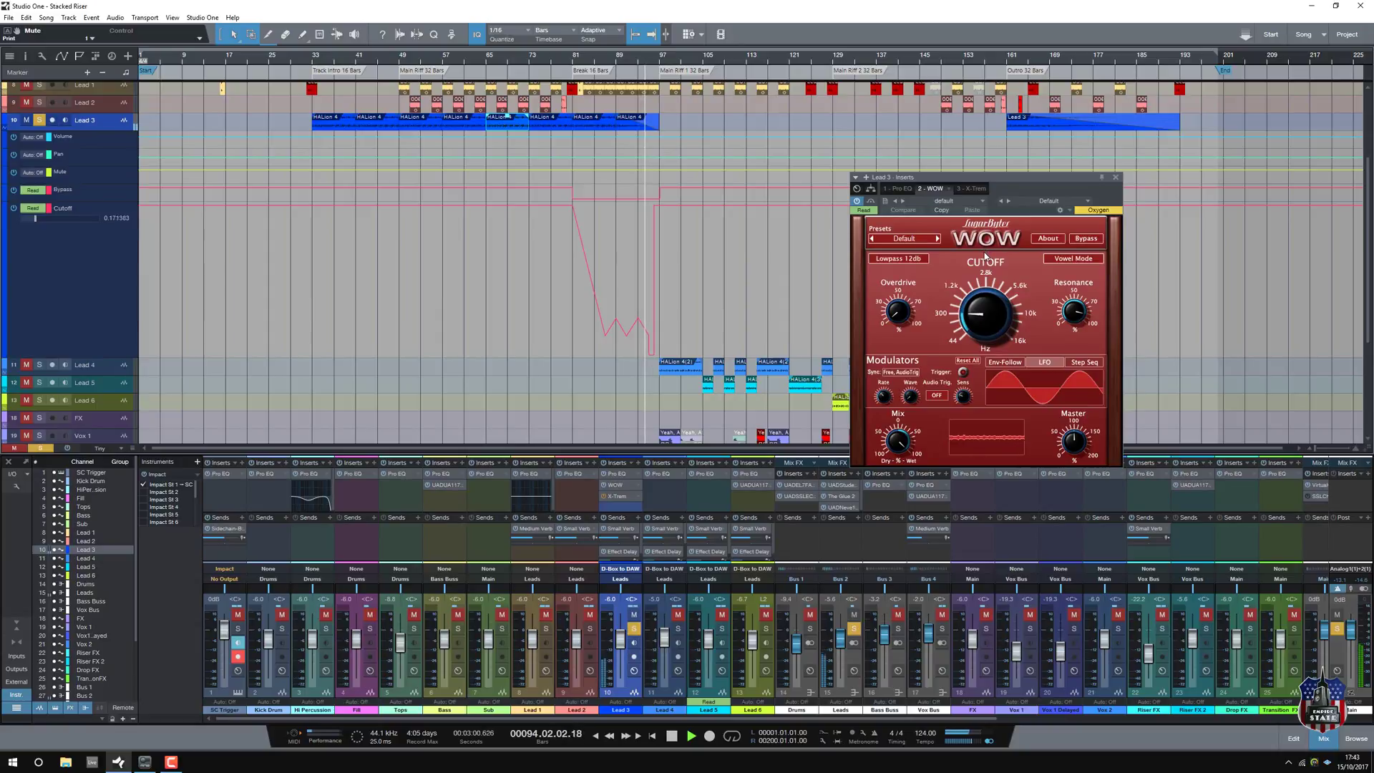
scroll(711, 267, "up", 3)
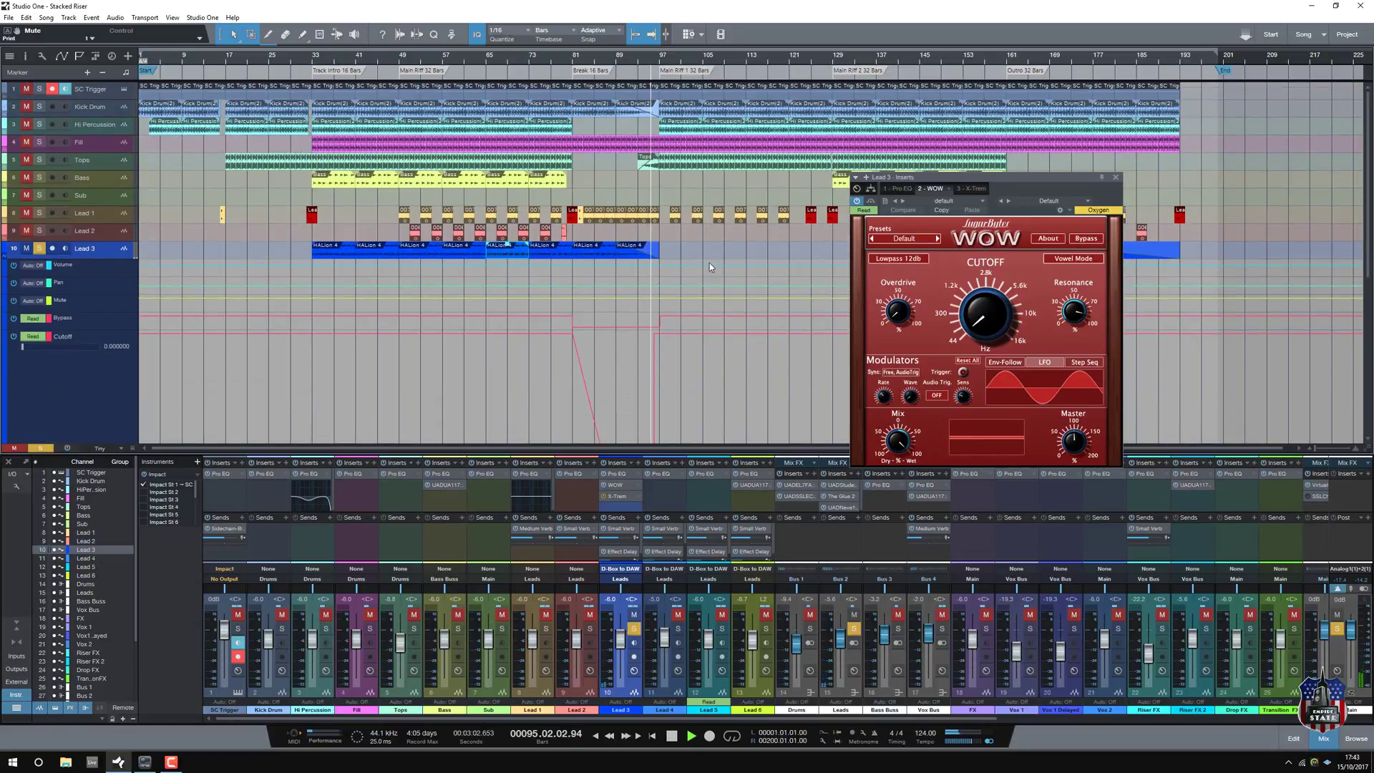
left_click(1115, 177)
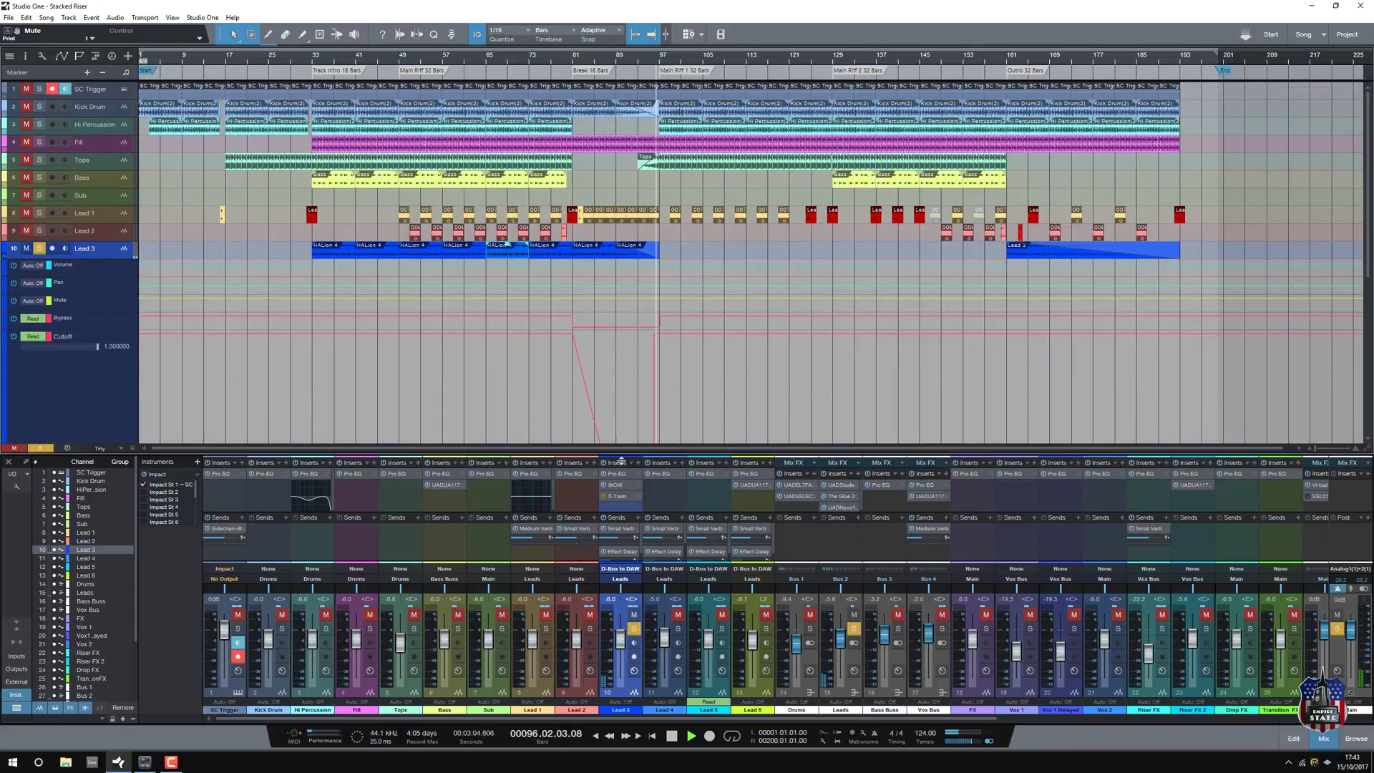
Step: Inspect Lead 3's X-Trem settings, collapse the track's automation lanes, and clear its solo
left_click(615, 497)
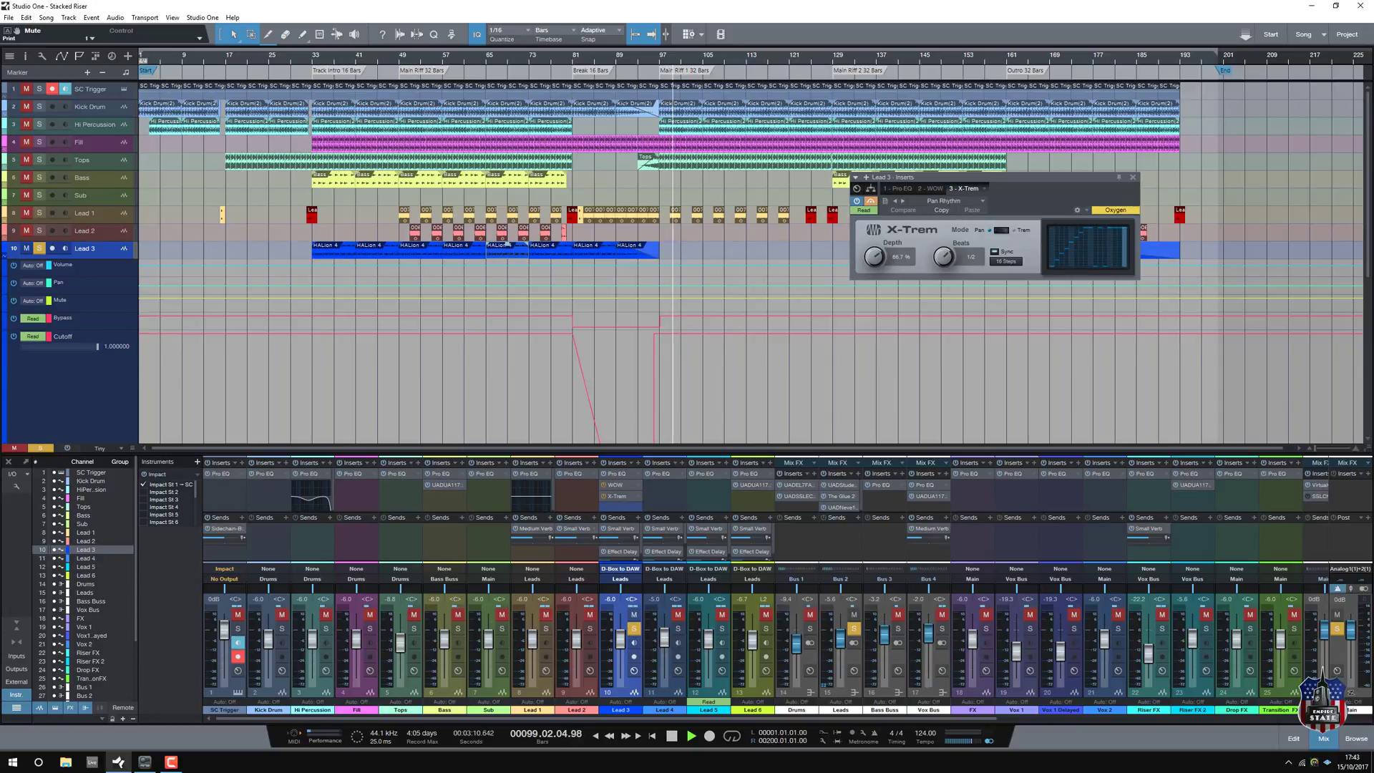
key("a")
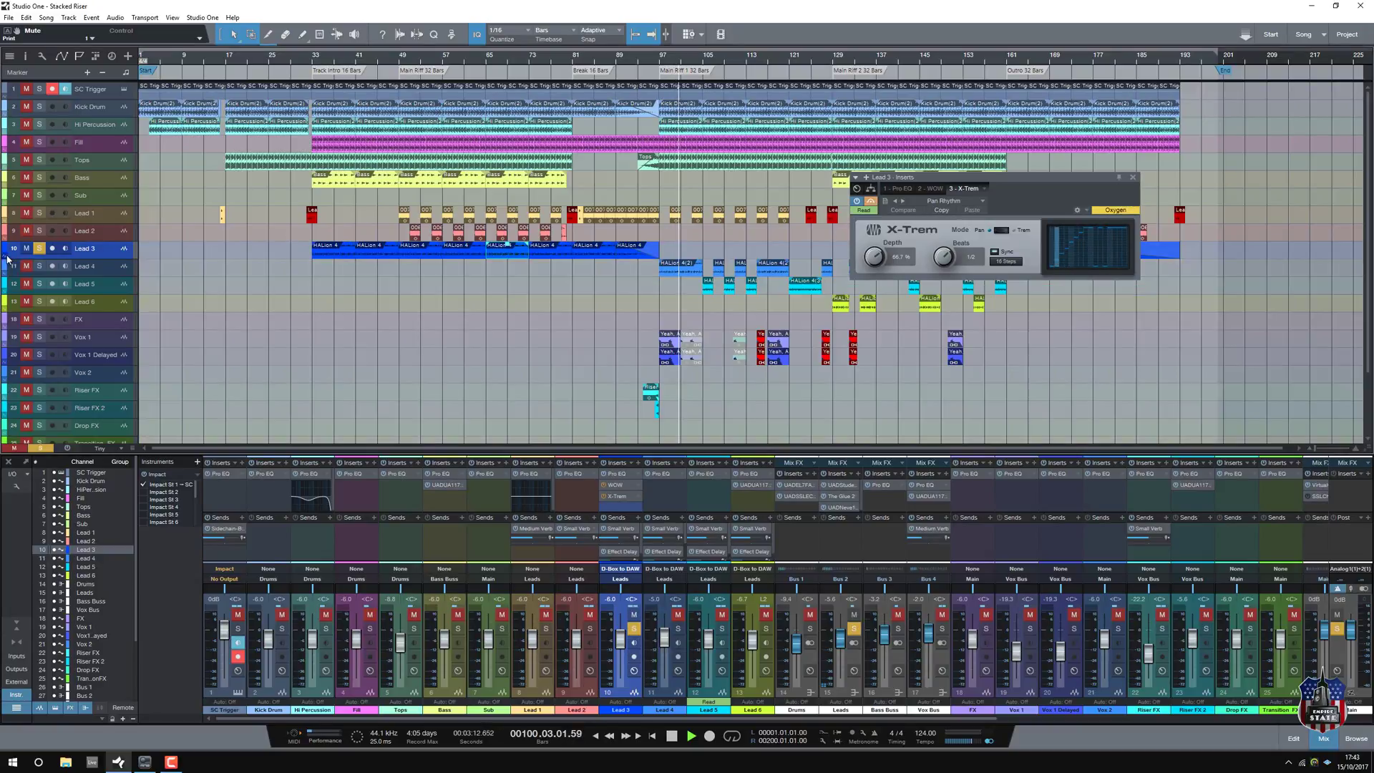
left_click(39, 248)
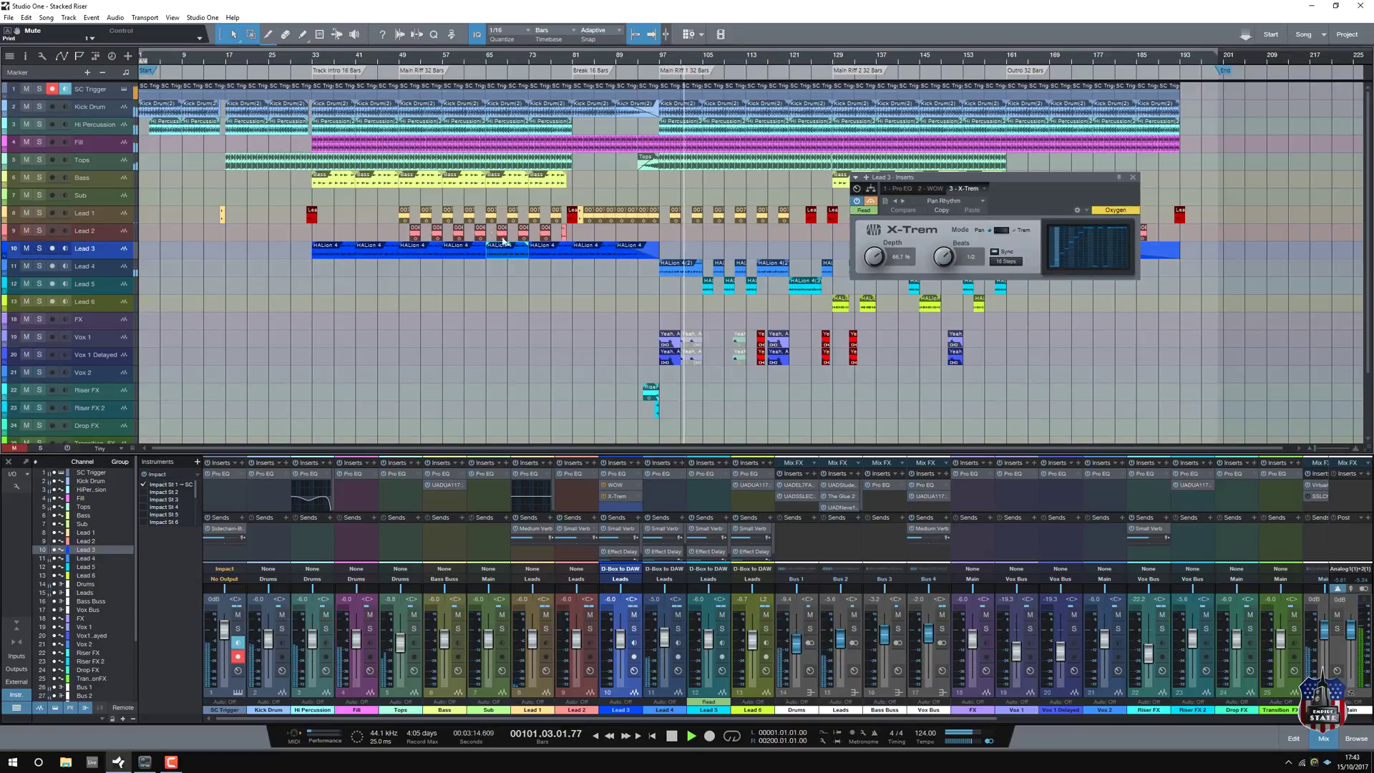
Step: Solo Lead 4 in Main Riff 1, inspecting its Pro EQ and the Groove Delay behind its Effect Delay send, and close the plug-in window
left_click(40, 266)
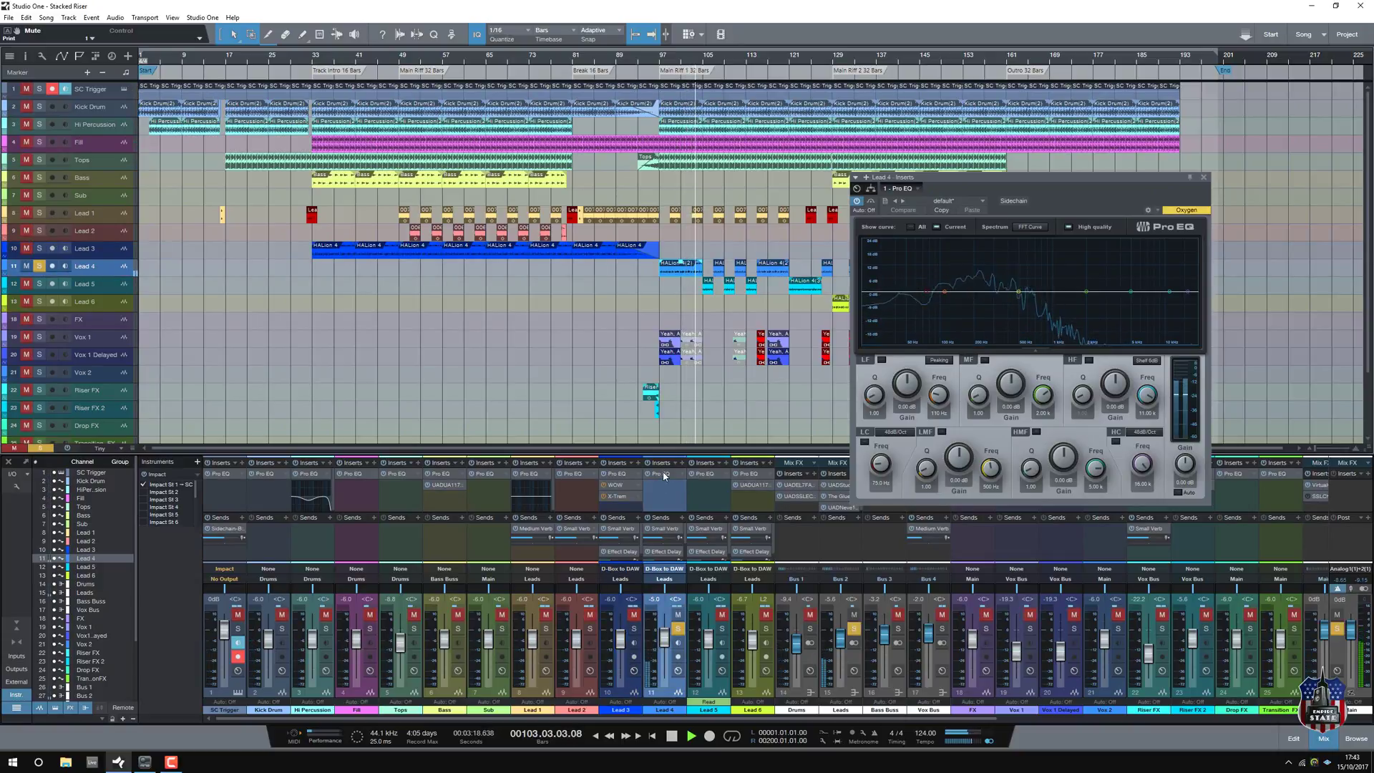
left_click(667, 552)
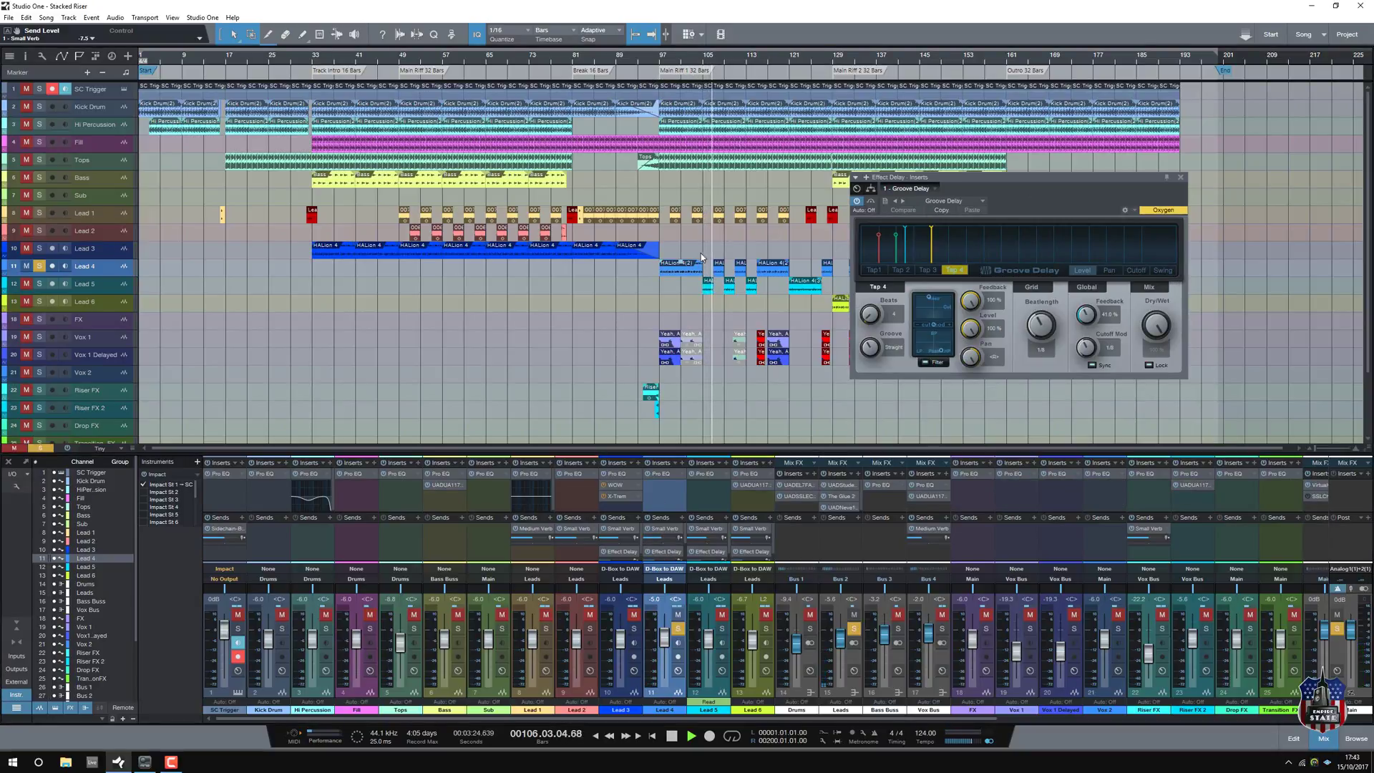
left_click(680, 268)
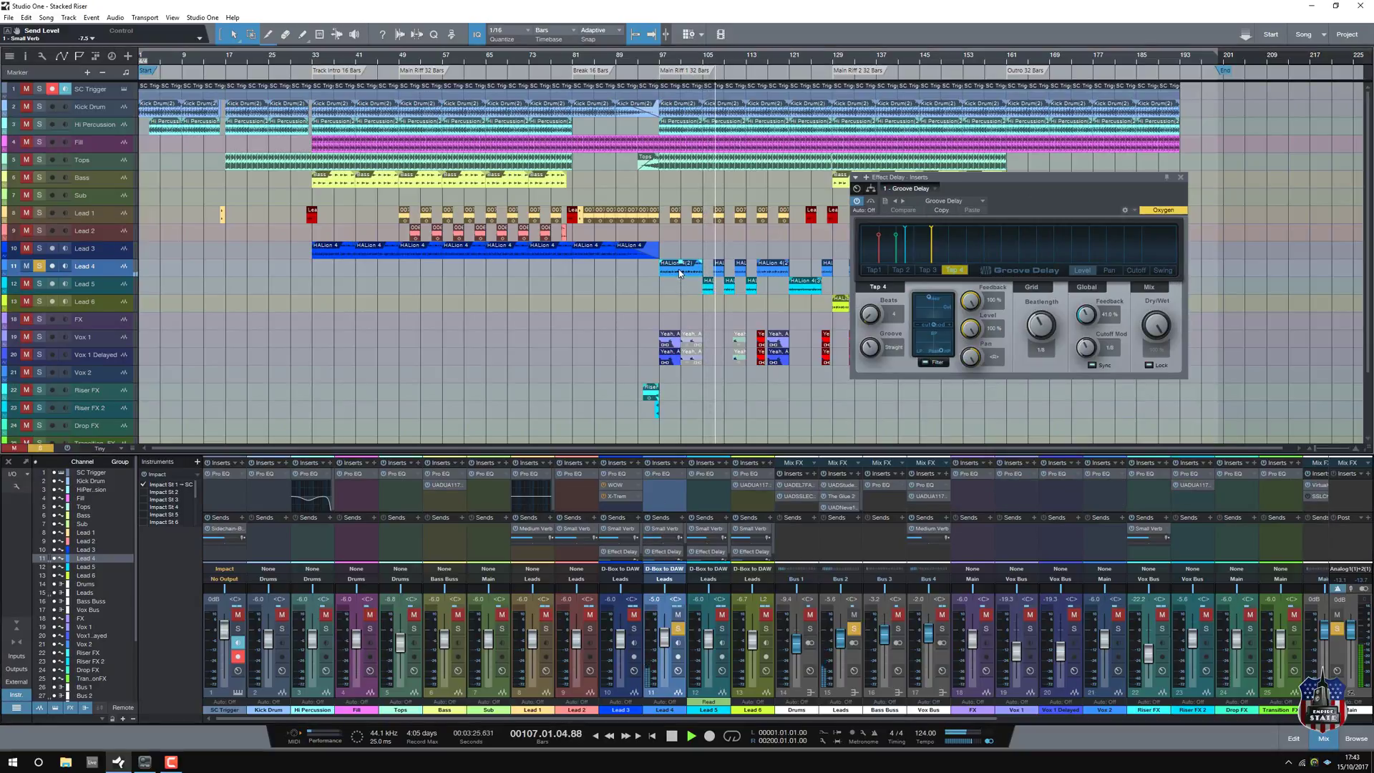
left_click(652, 63)
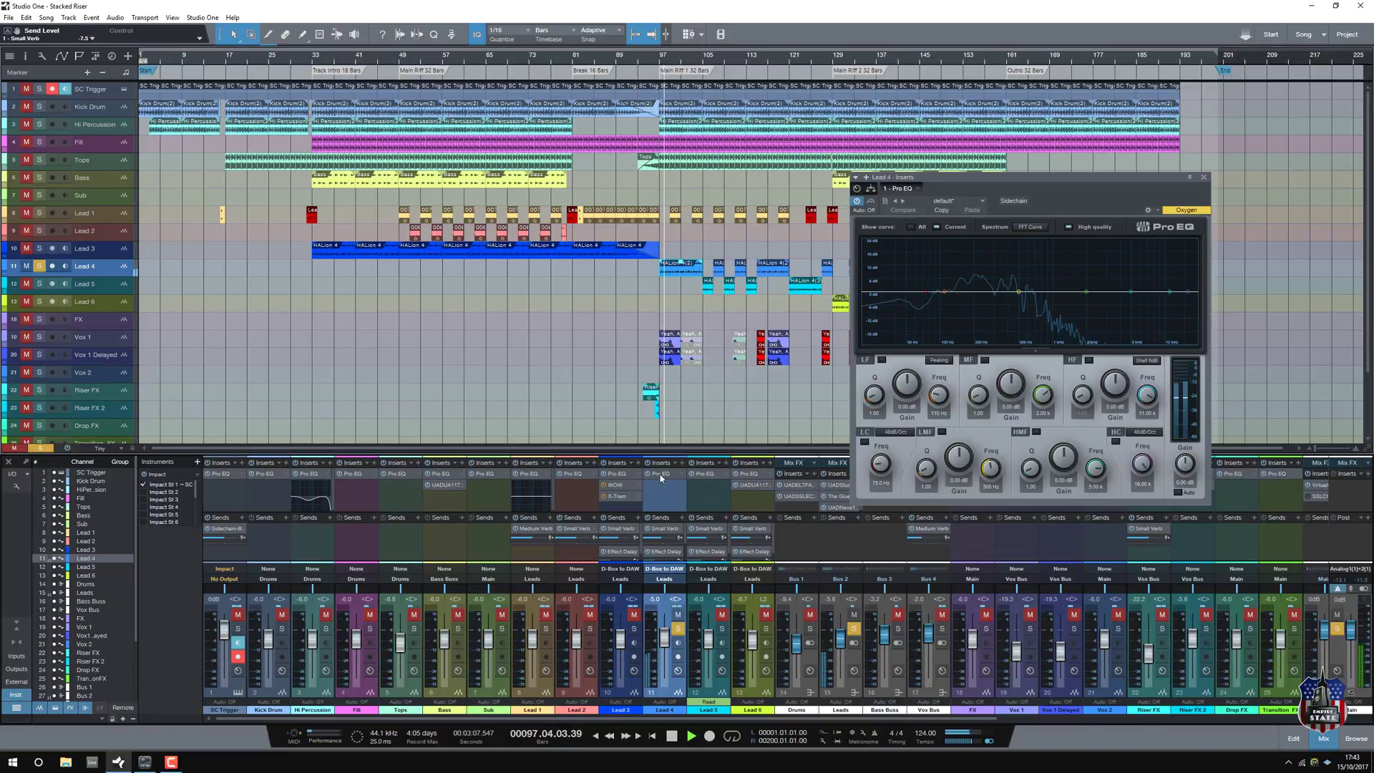
left_click(659, 554)
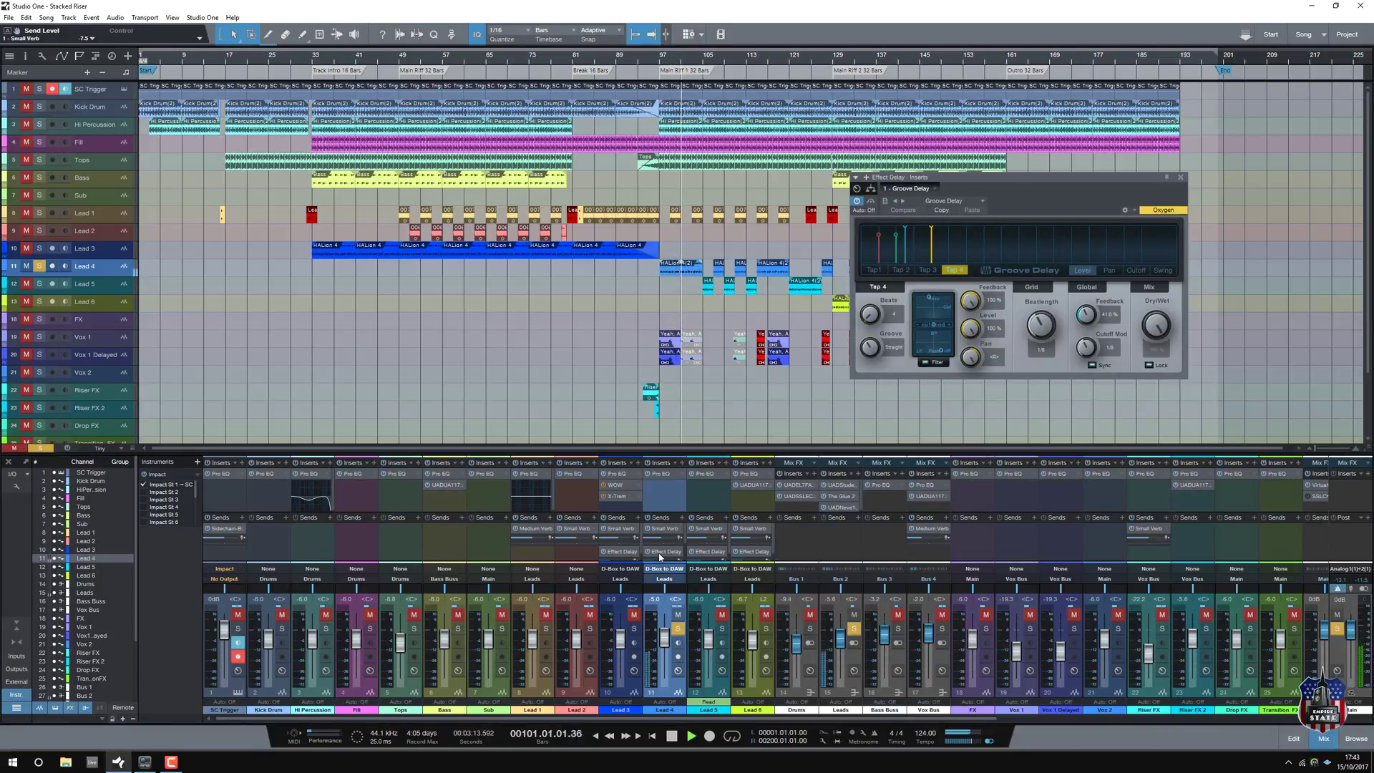
left_click(1180, 177)
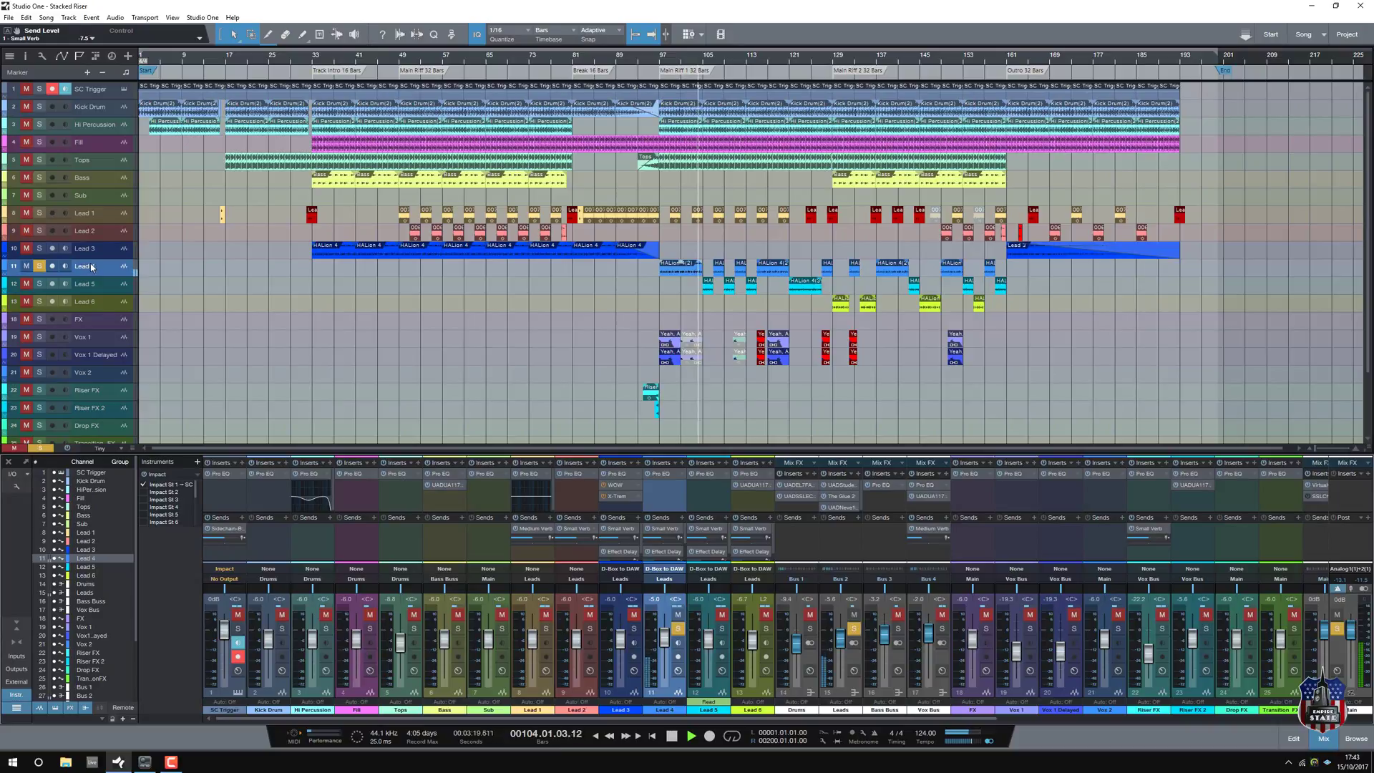
Step: Audition Lead 5 soloed together with Lead 4 and on its own, and clear both solos
left_click(39, 283)
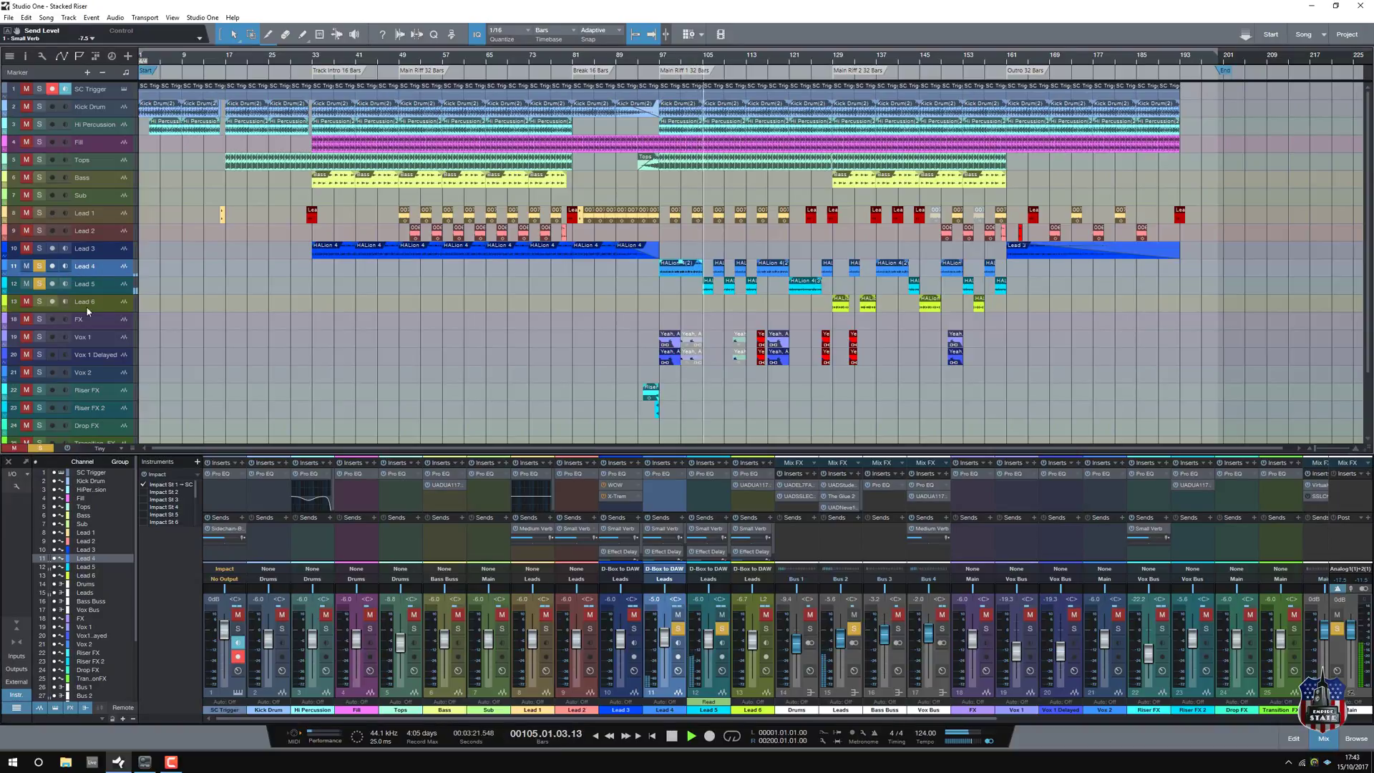
left_click(710, 286)
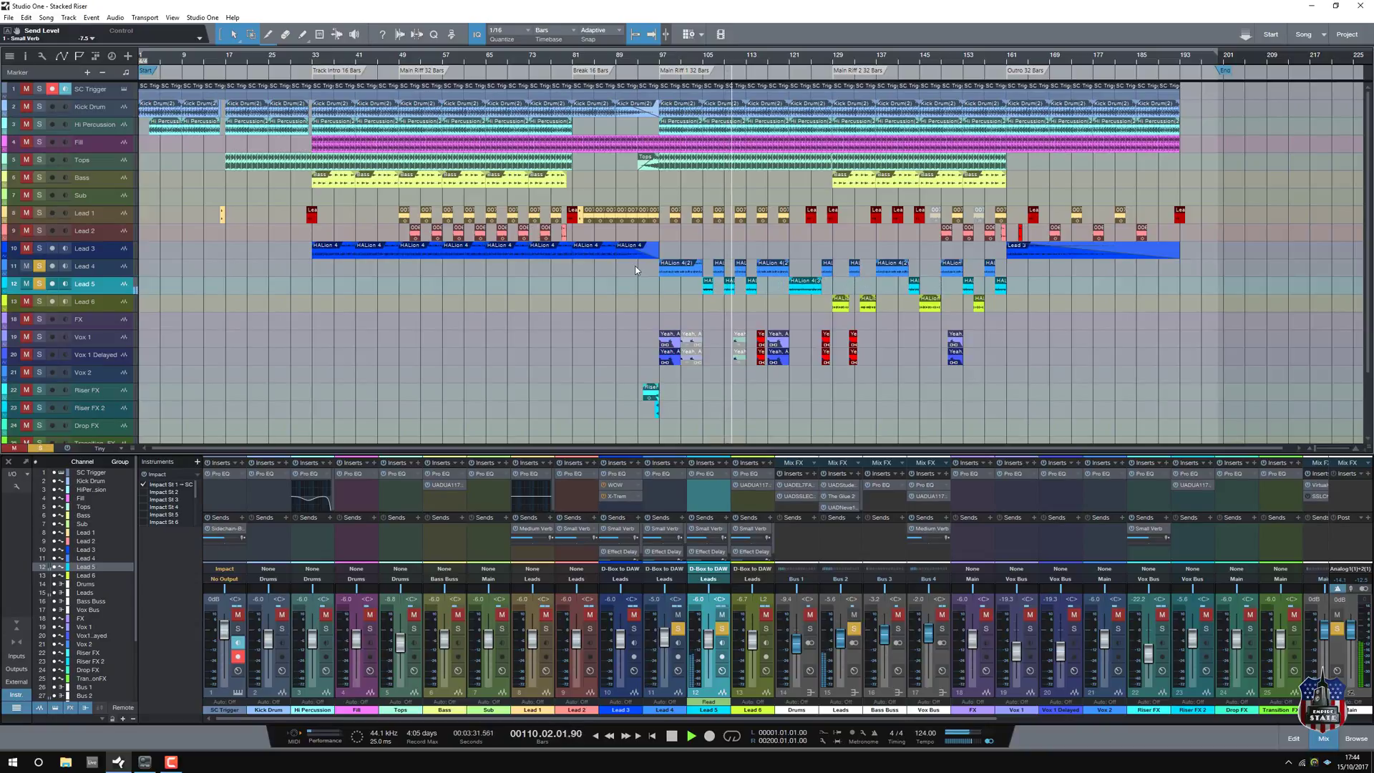
left_click(39, 266)
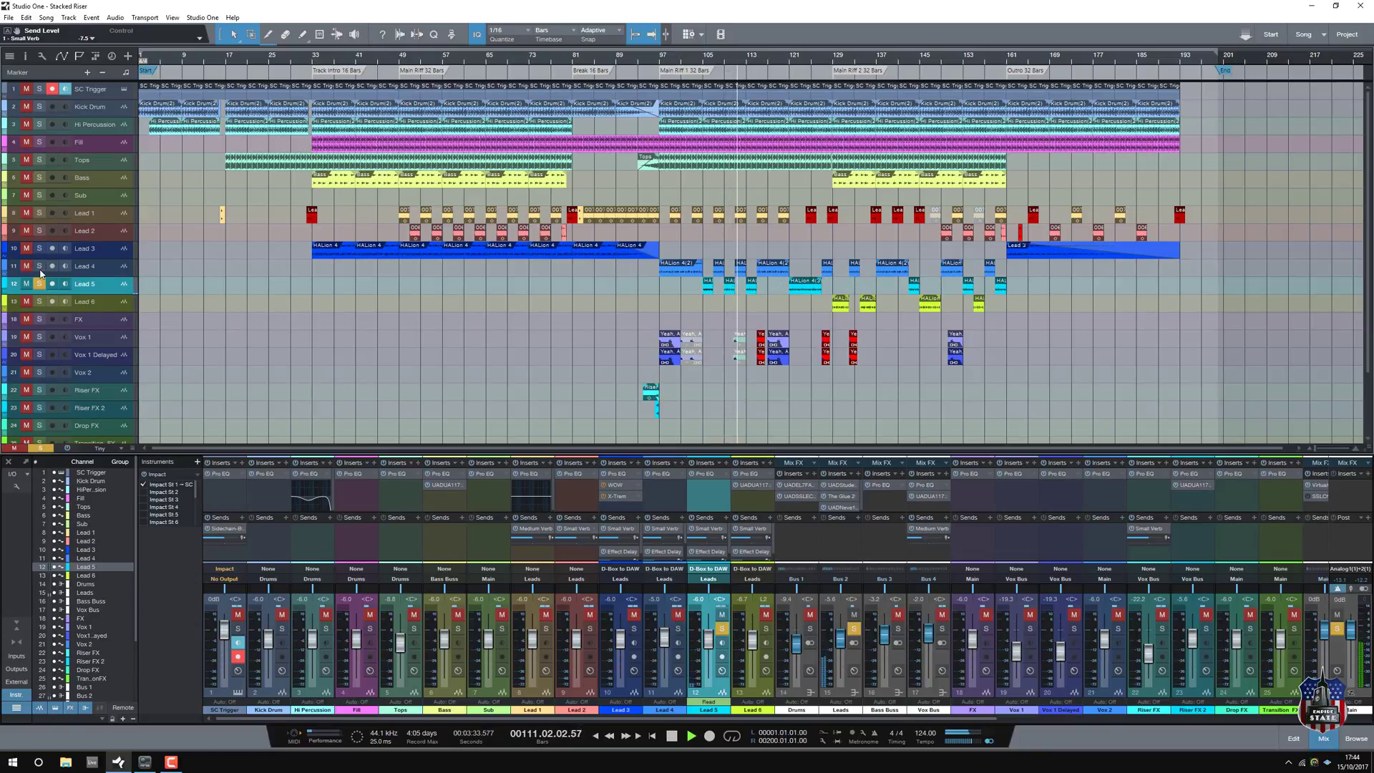
left_click(38, 284)
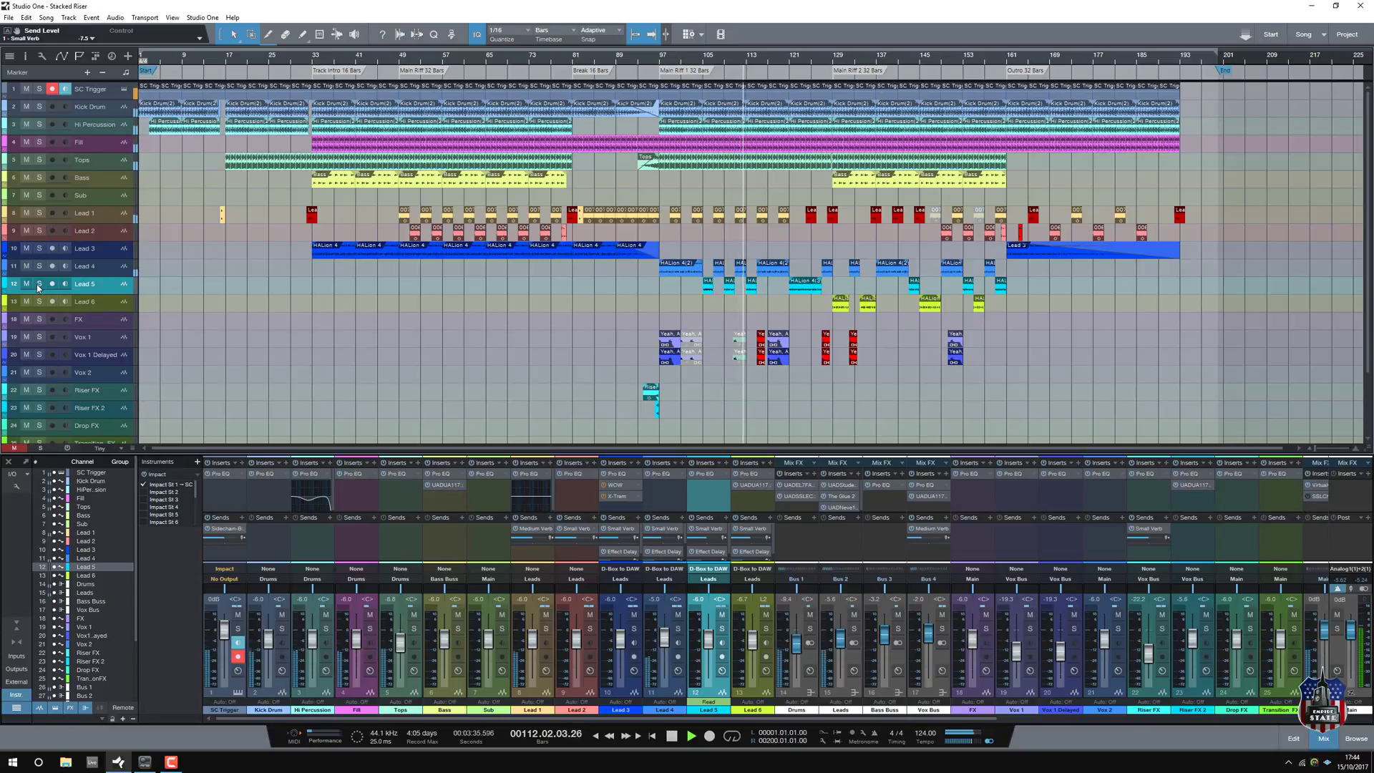
Step: Solo Vox 1 and Vox 1 Delayed and play them from just before Main Riff 1
key("shift+b")
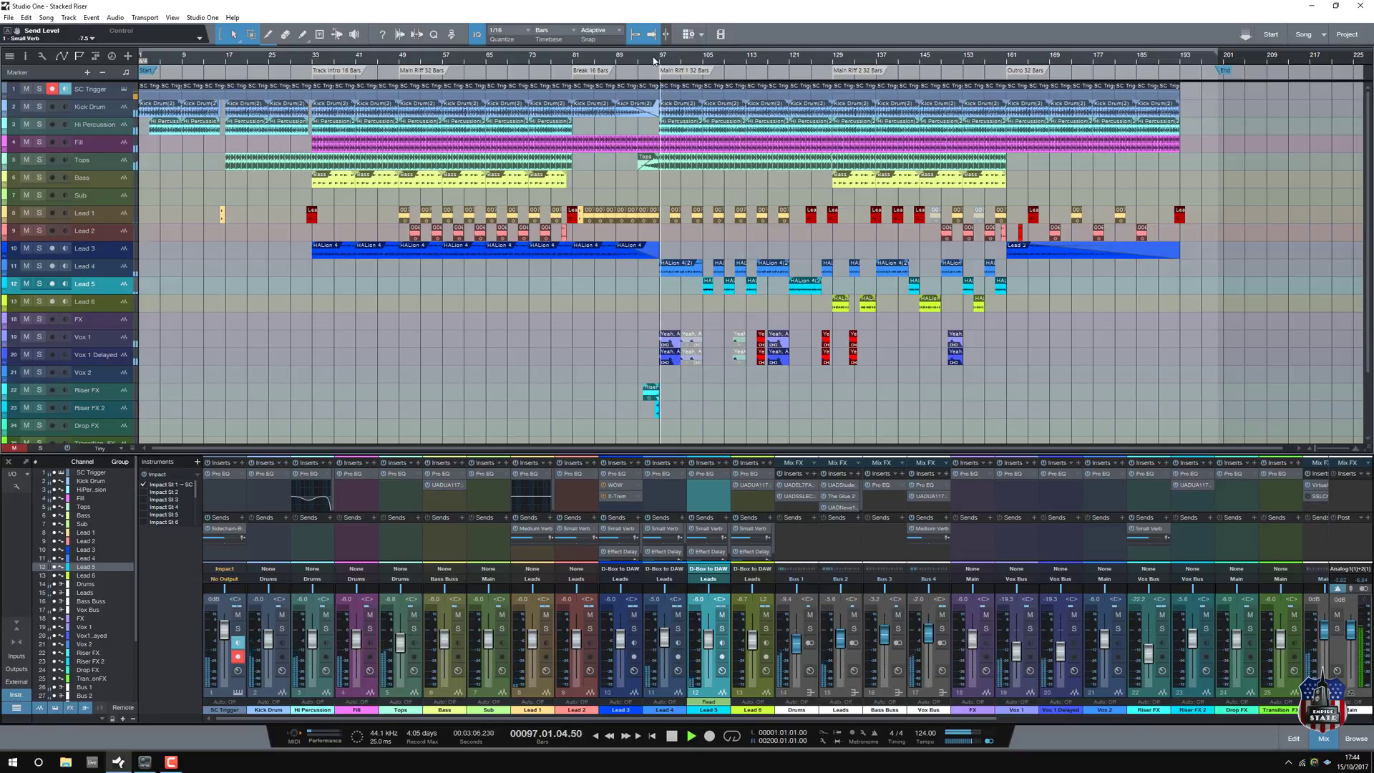
left_click_drag(39, 337, 40, 355)
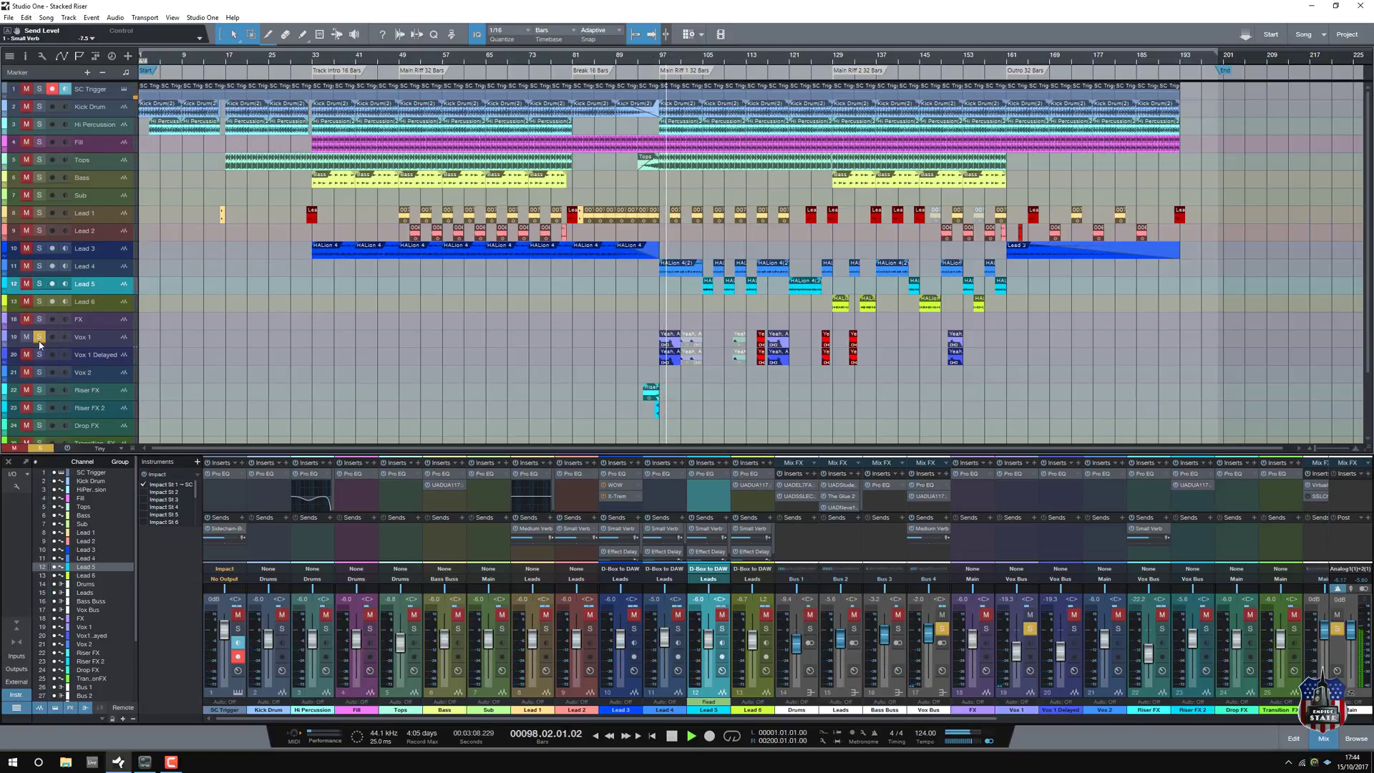
left_click(647, 63)
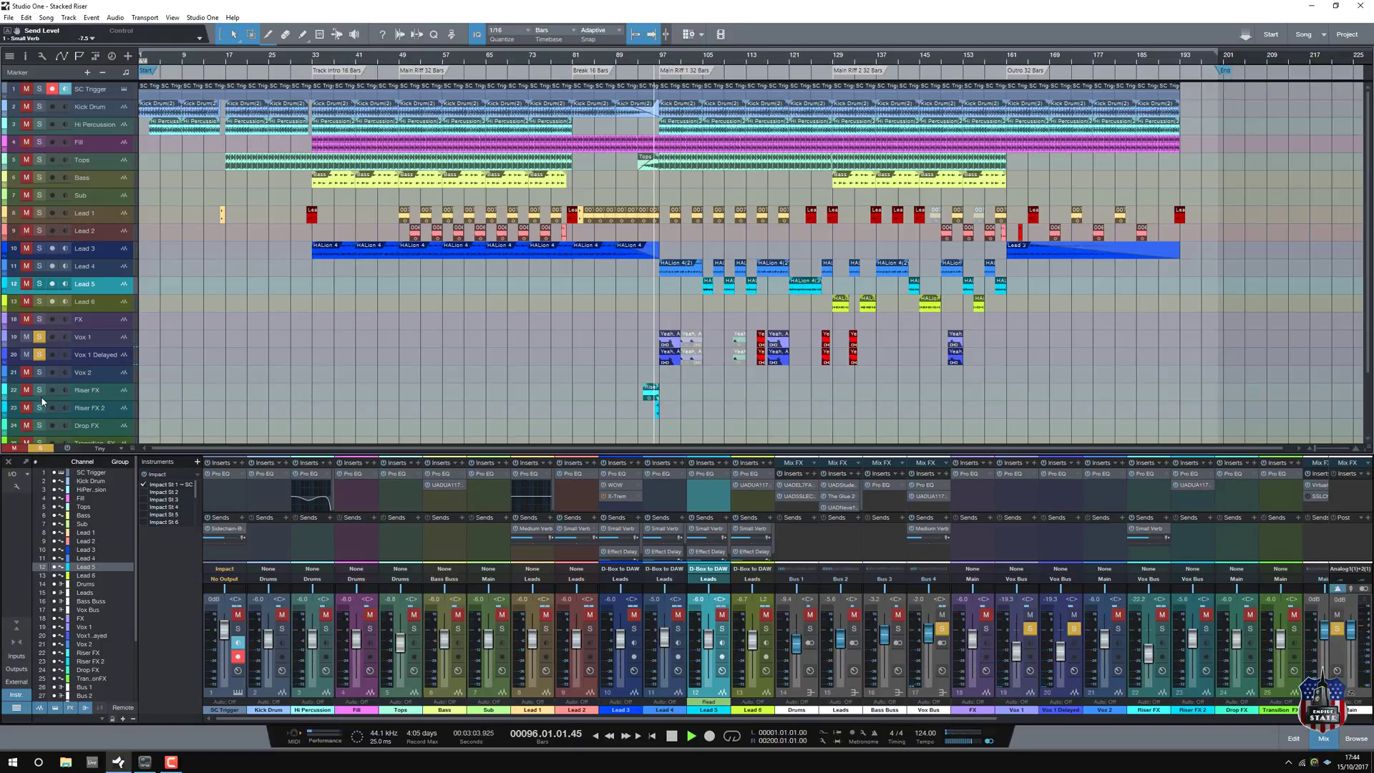
Step: Select the first Vox 1 clip in Main Riff 1 and inspect the Pro EQ on the Vox 1 Delayed track
left_click(664, 341)
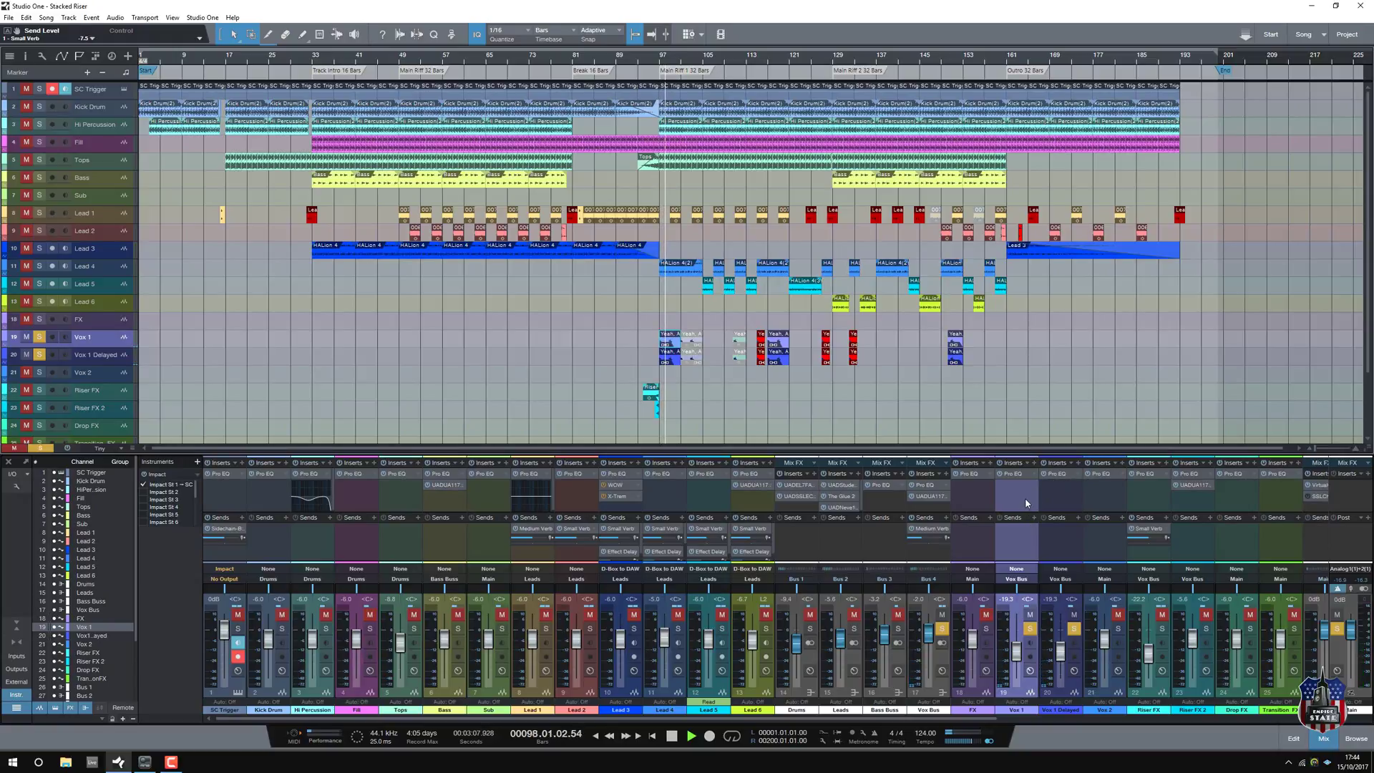
left_click(87, 356)
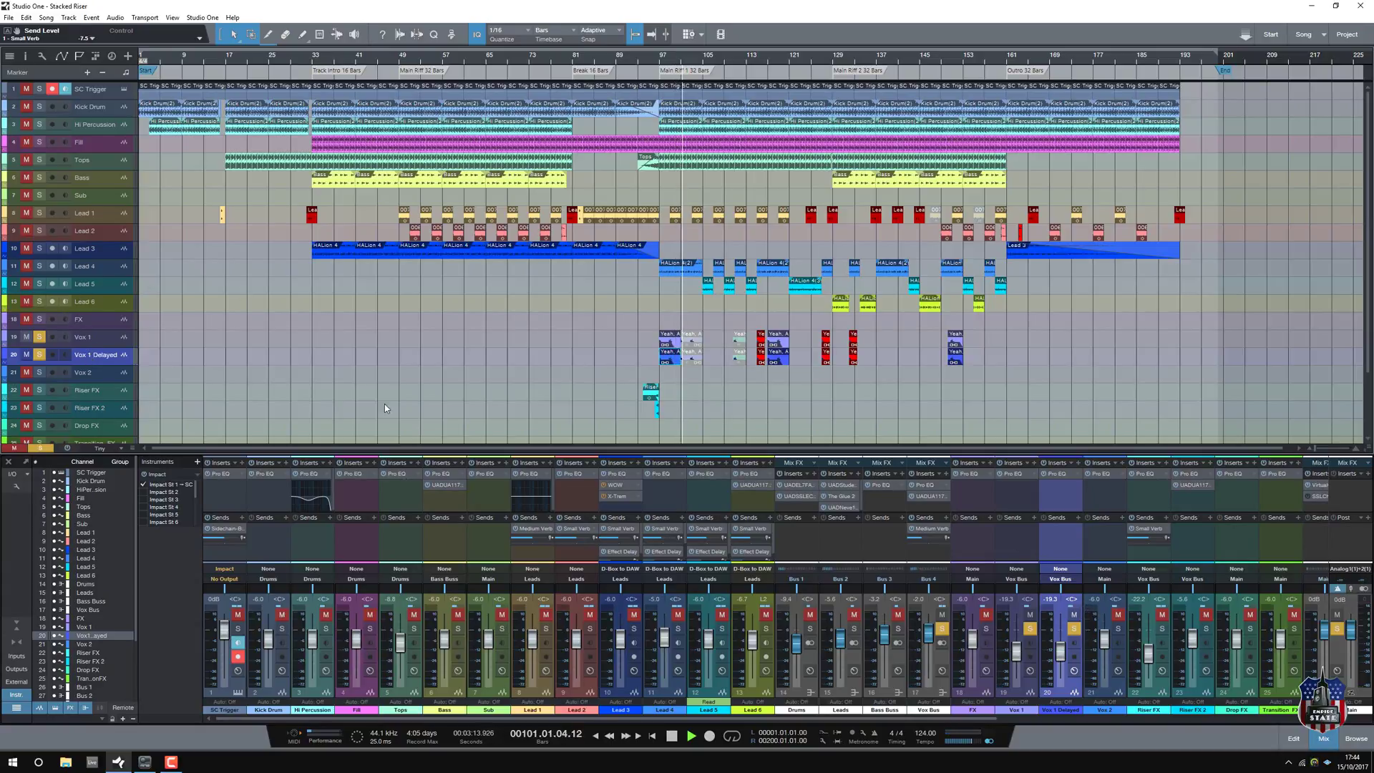
left_click(1063, 474)
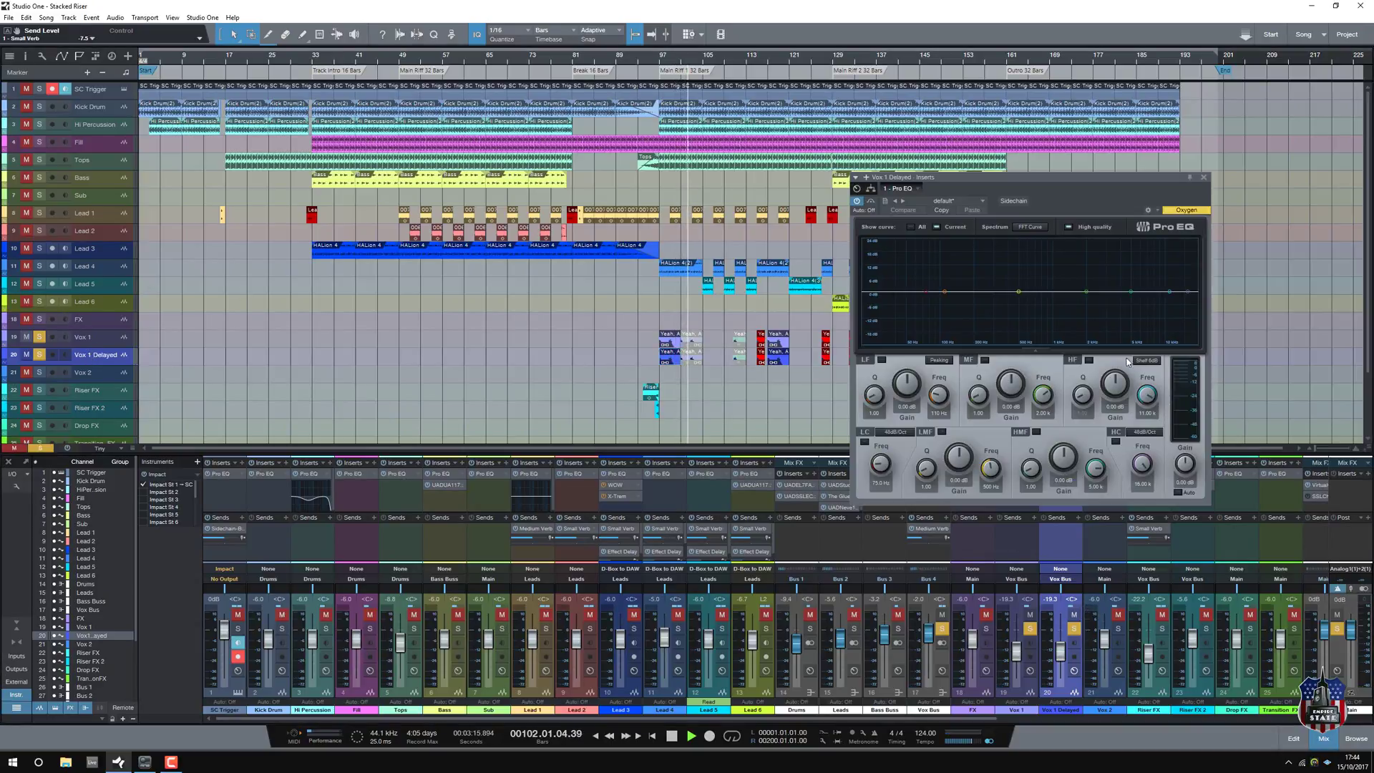
Step: Close the Pro EQ window, play from just before Main Riff 1 with the Vox 1 and Vox 1 Delayed solos cleared, and stop playback
left_click(1204, 176)
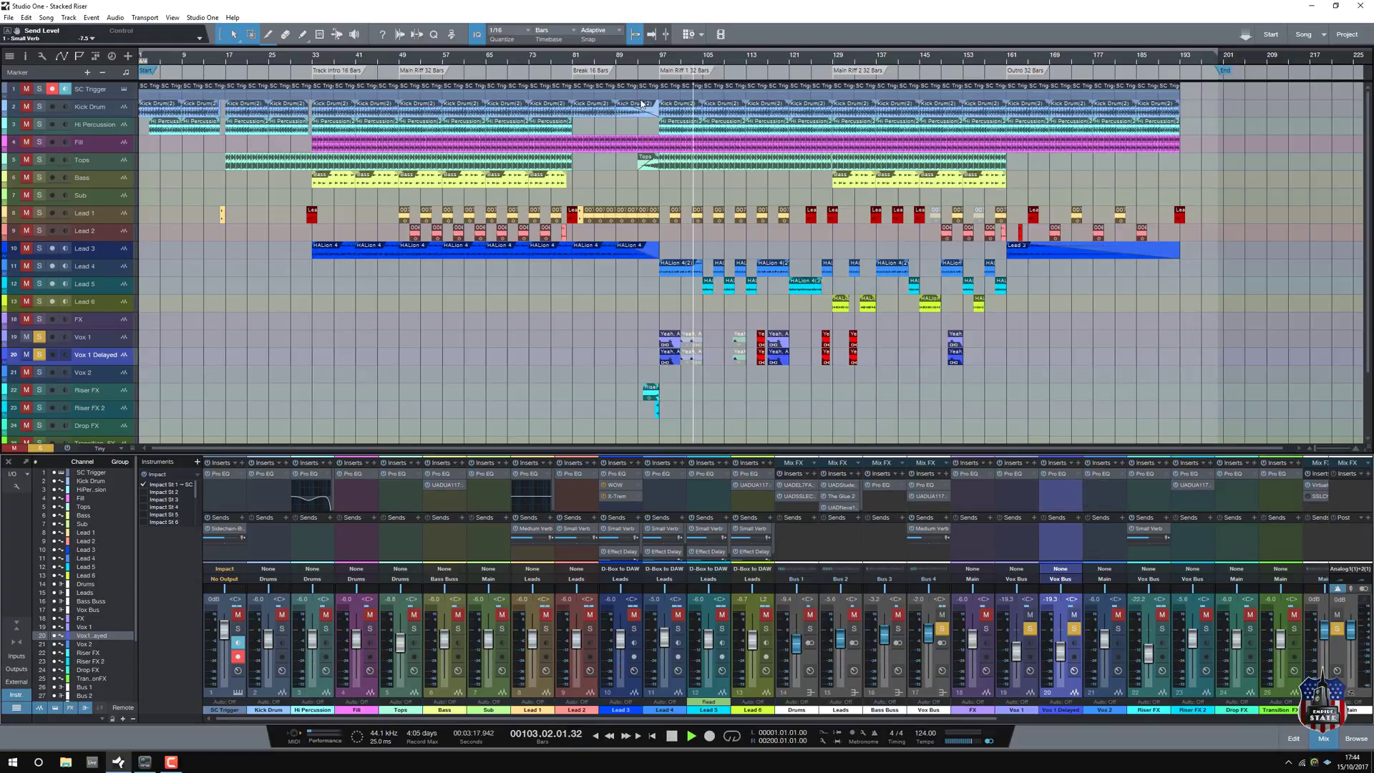
left_click(652, 67)
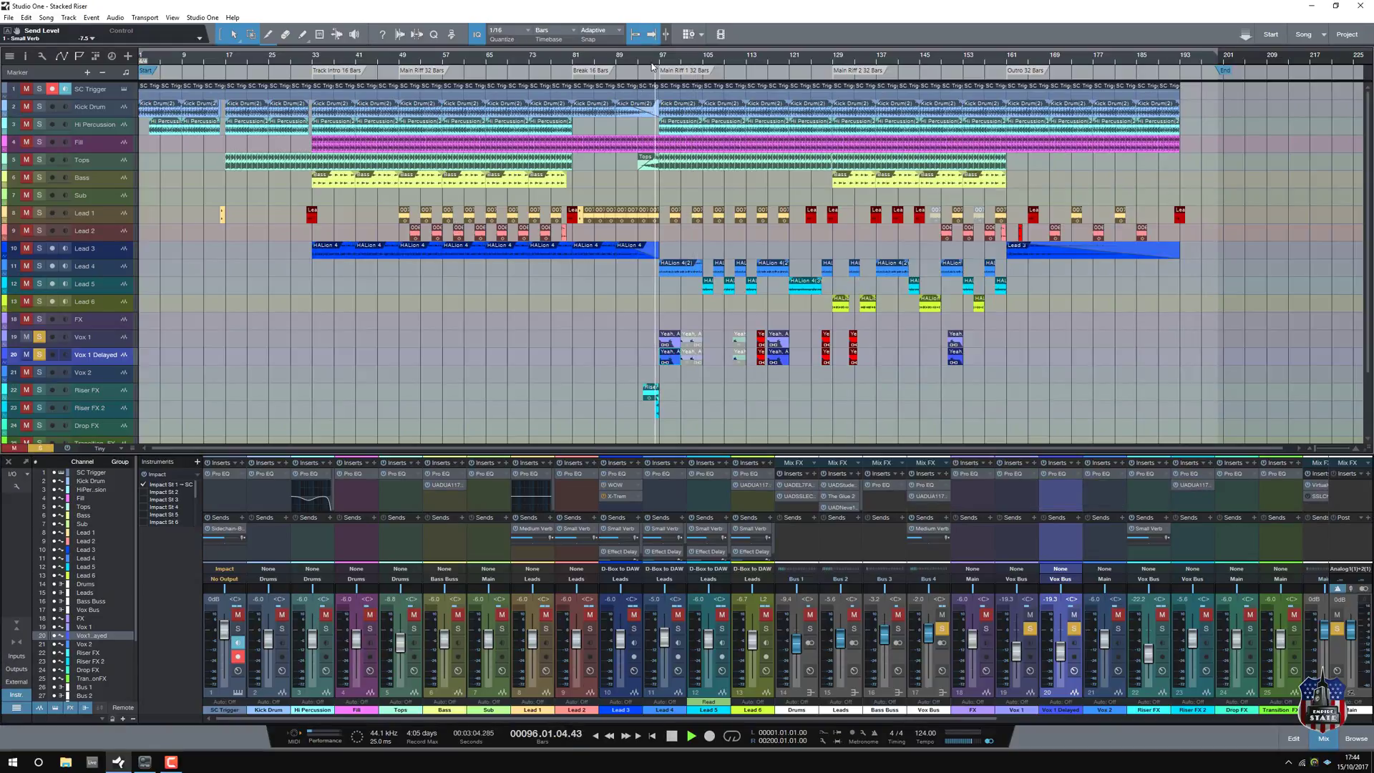
left_click(39, 355)
left_click(40, 336)
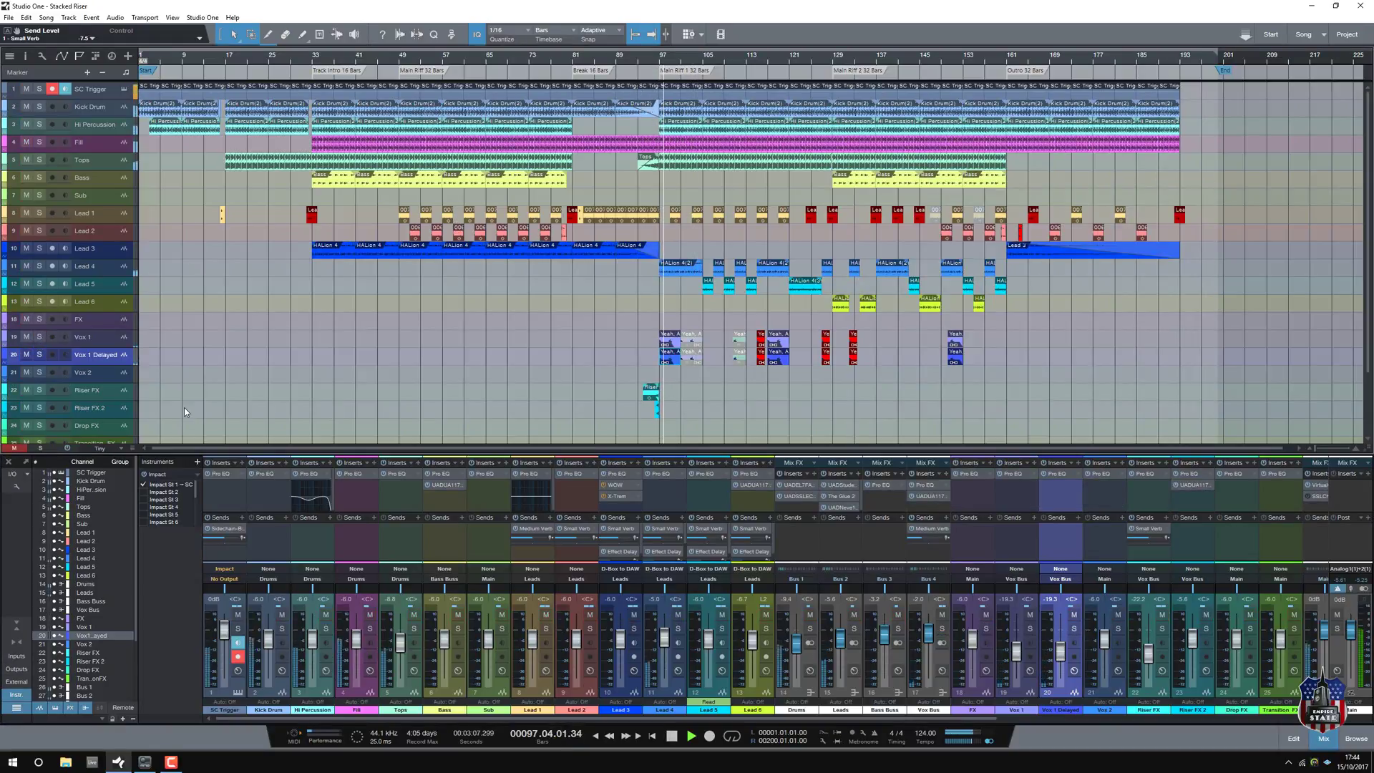
key("space")
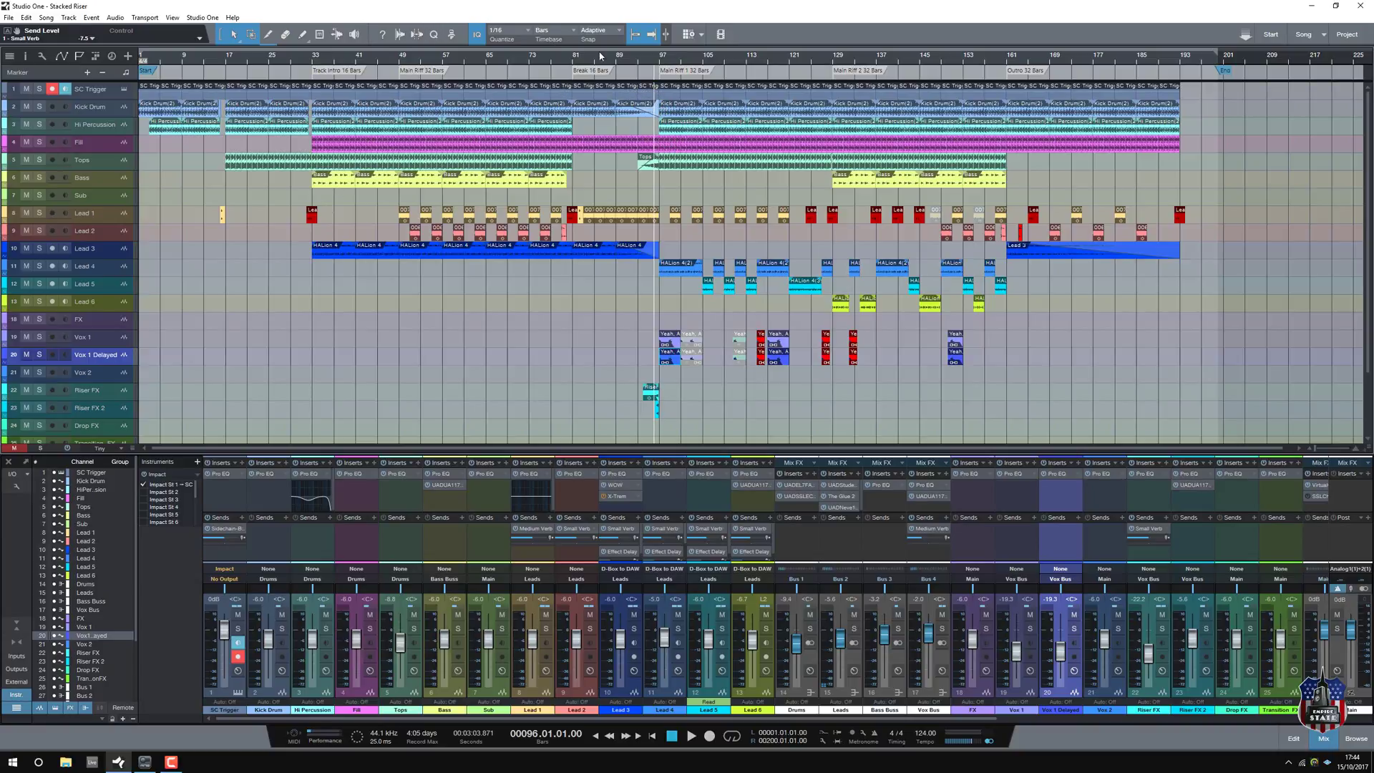
Step: Play the full mix from bar 93 into Main Riff 1, stop it and play it again from the same bar
left_click(636, 63)
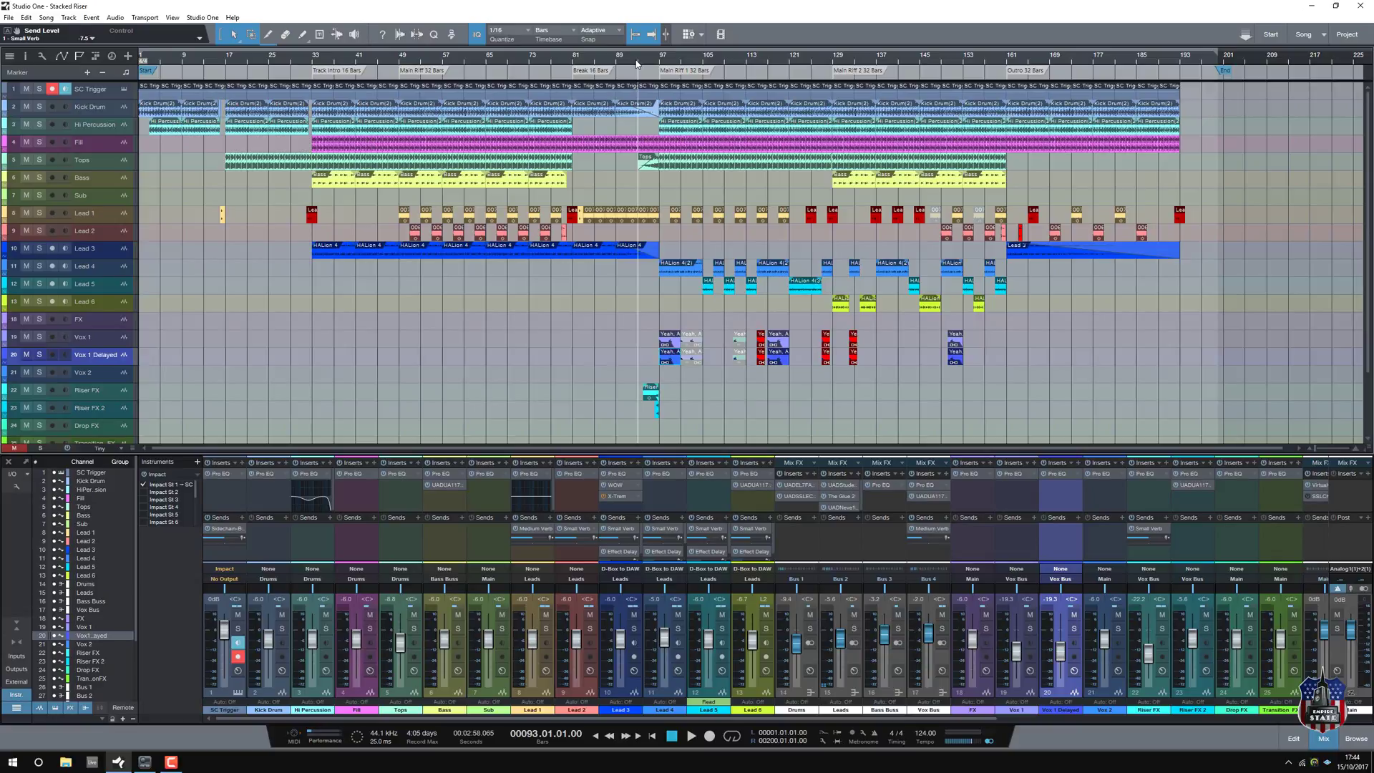
key("space")
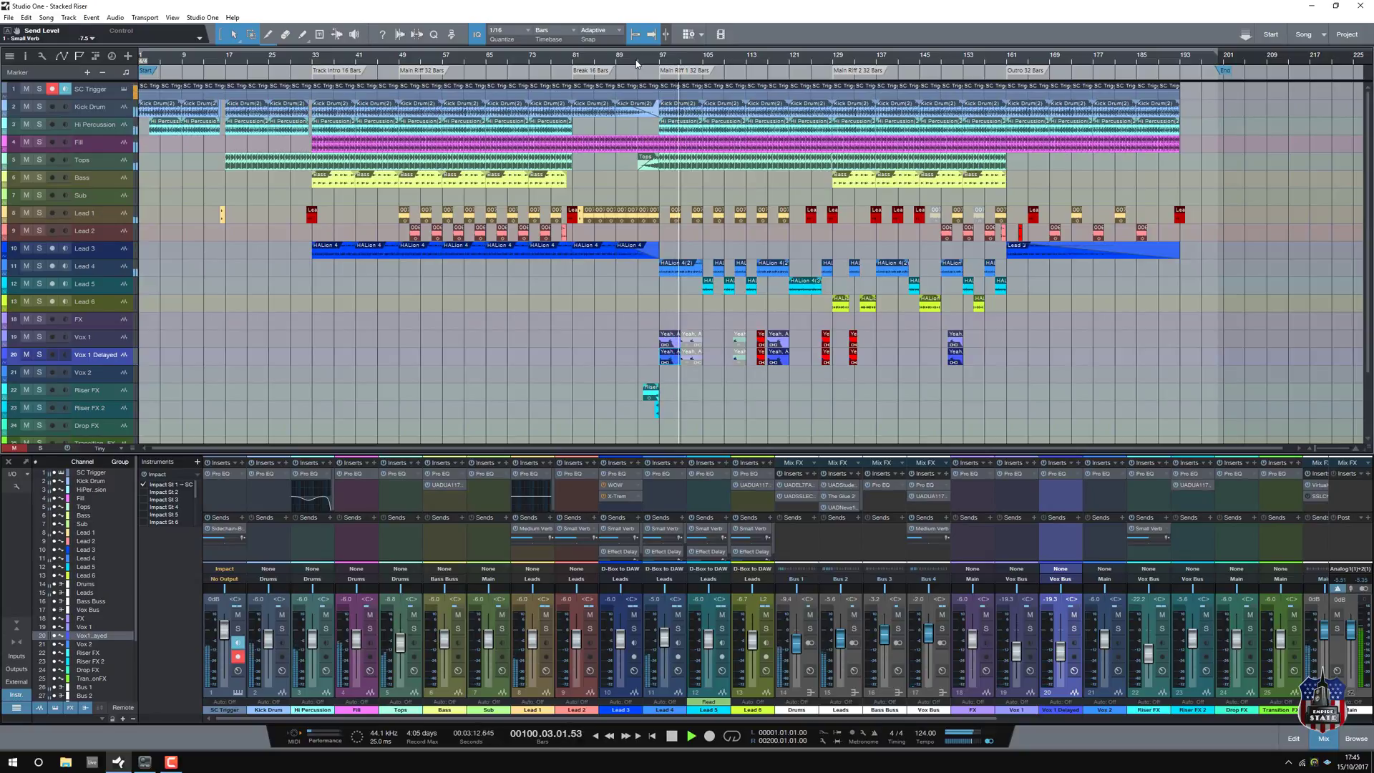
key("space")
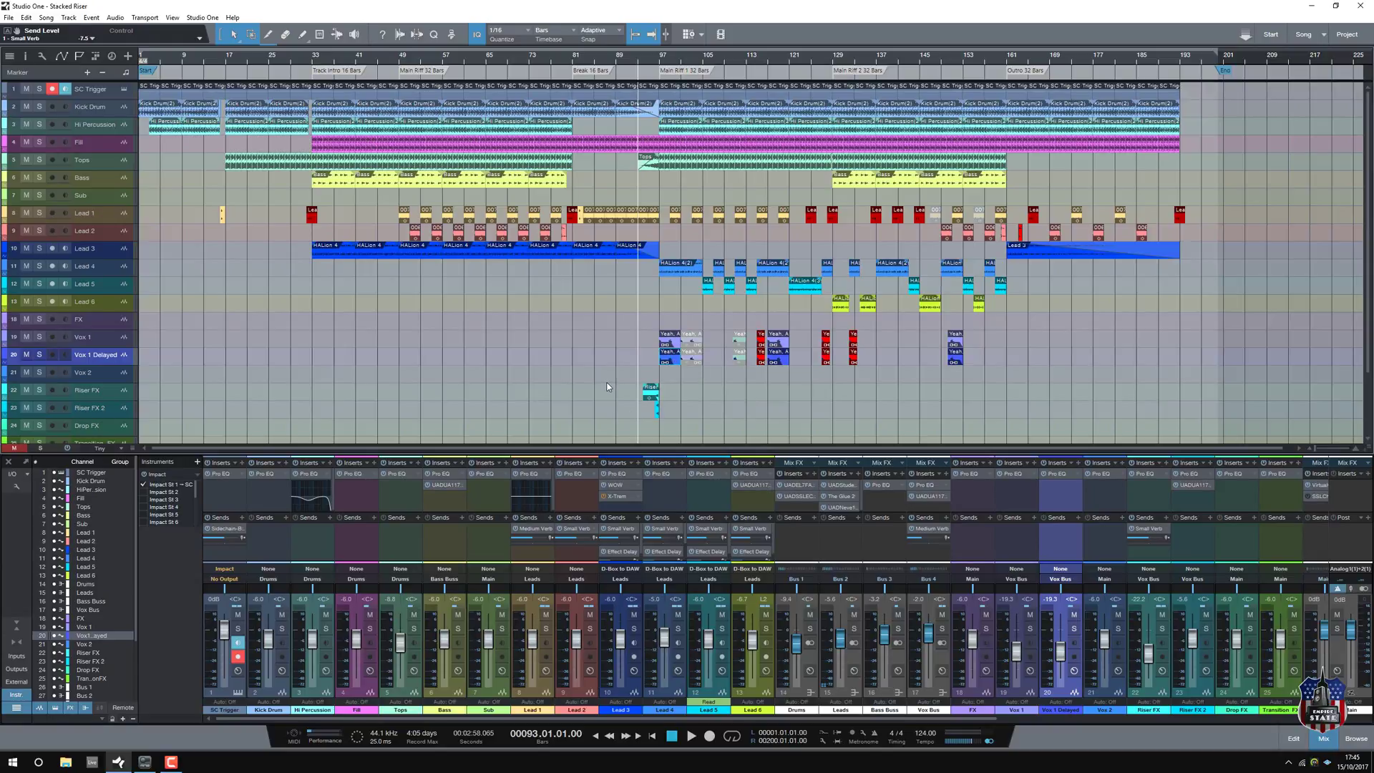
key("space")
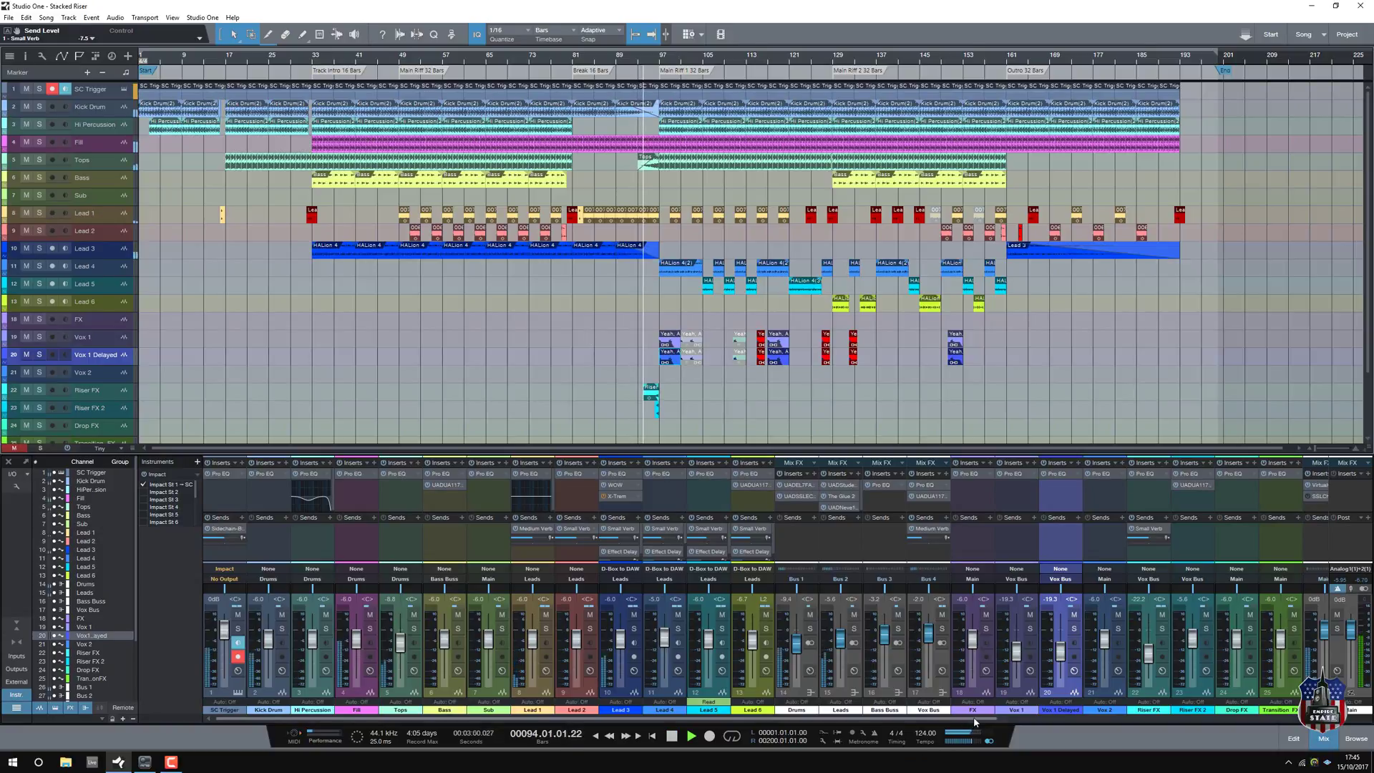
Step: Solo the Drums, Leads, Bass Buss and Vox Bus channels together in the mixer, and reduce the solo to Drums only
left_click_drag(968, 717, 1201, 720)
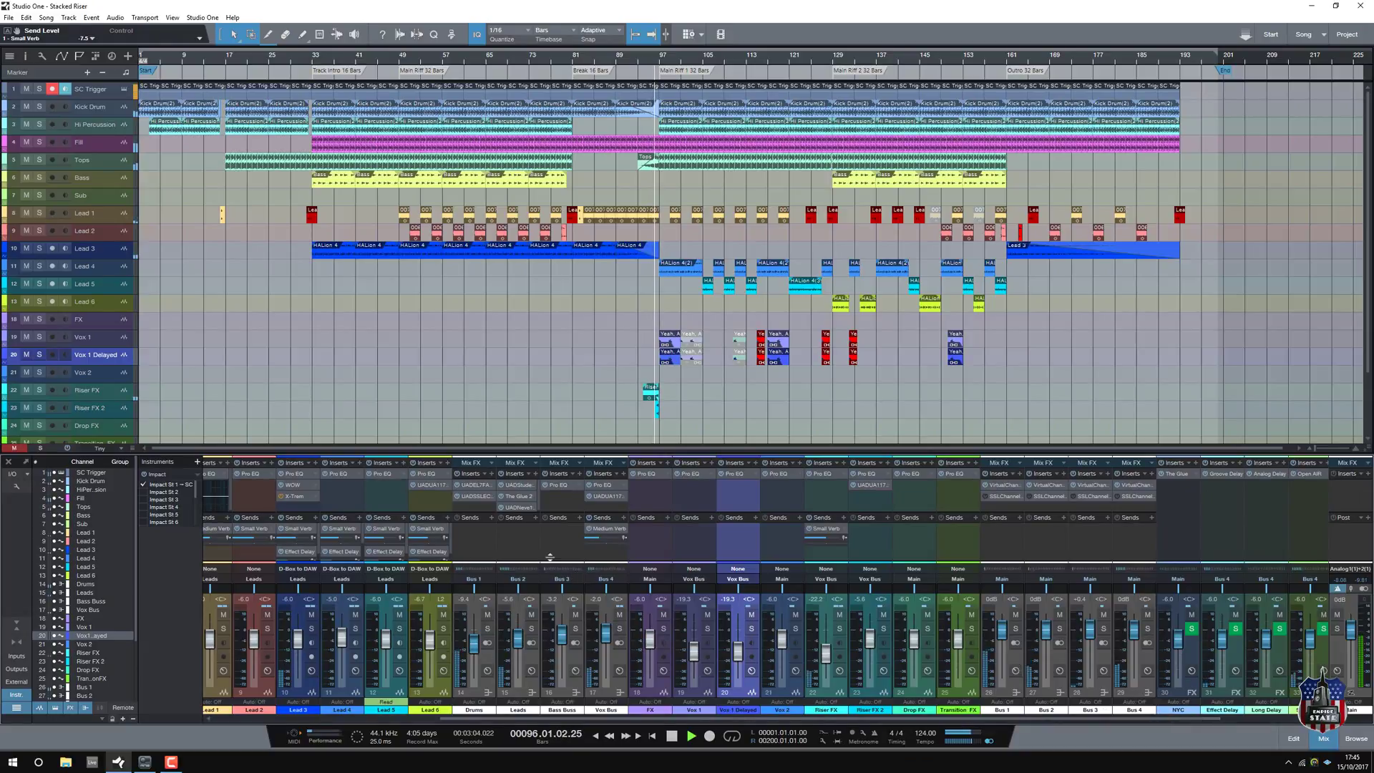
left_click_drag(528, 722, 365, 721)
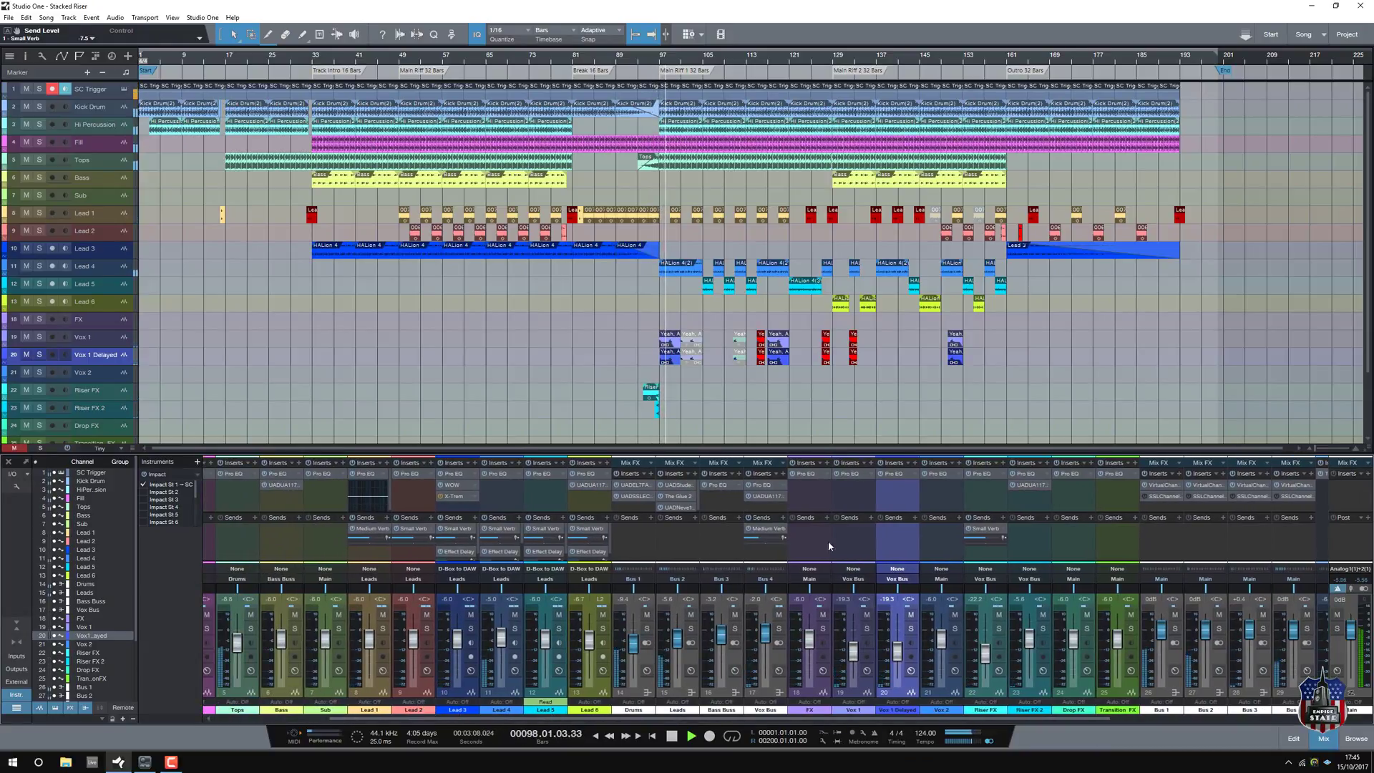
left_click(647, 628)
left_click(691, 628)
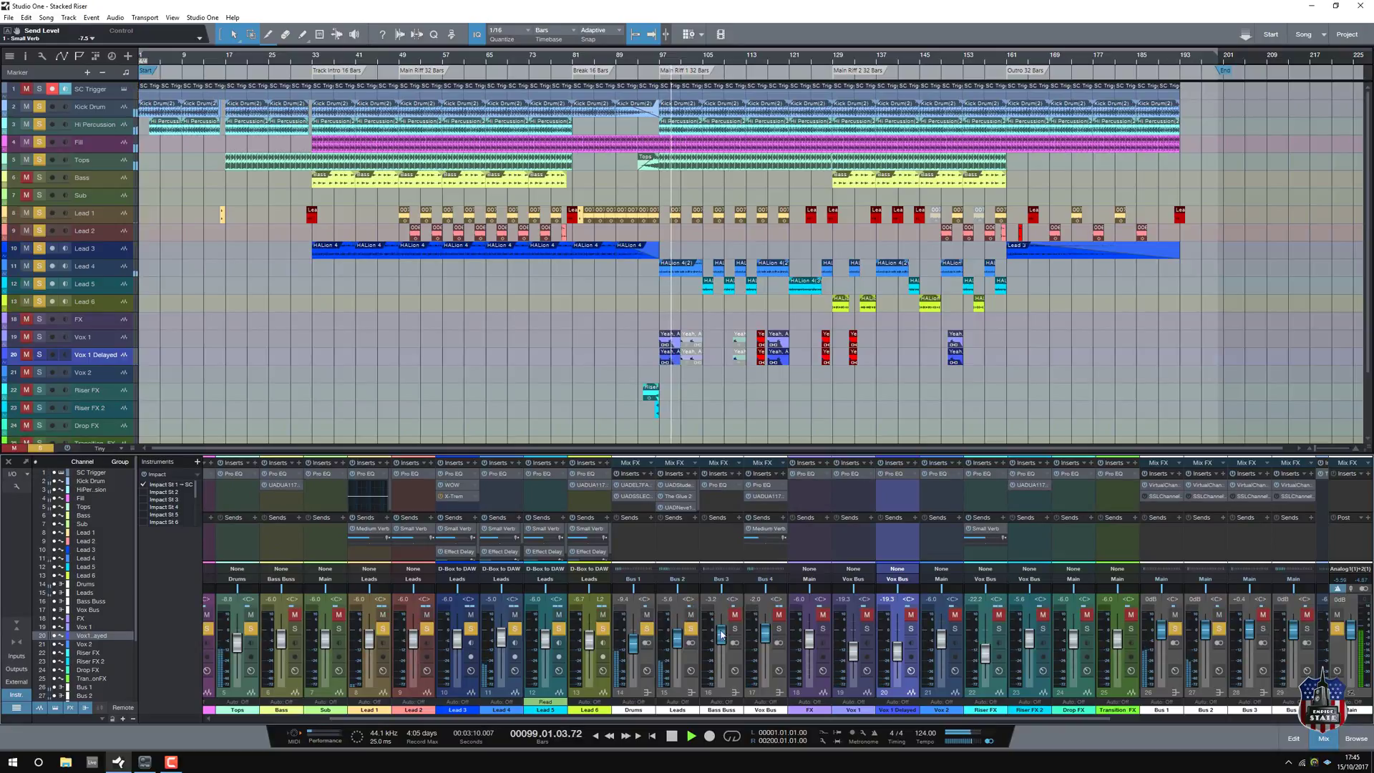
left_click(735, 628)
left_click(779, 628)
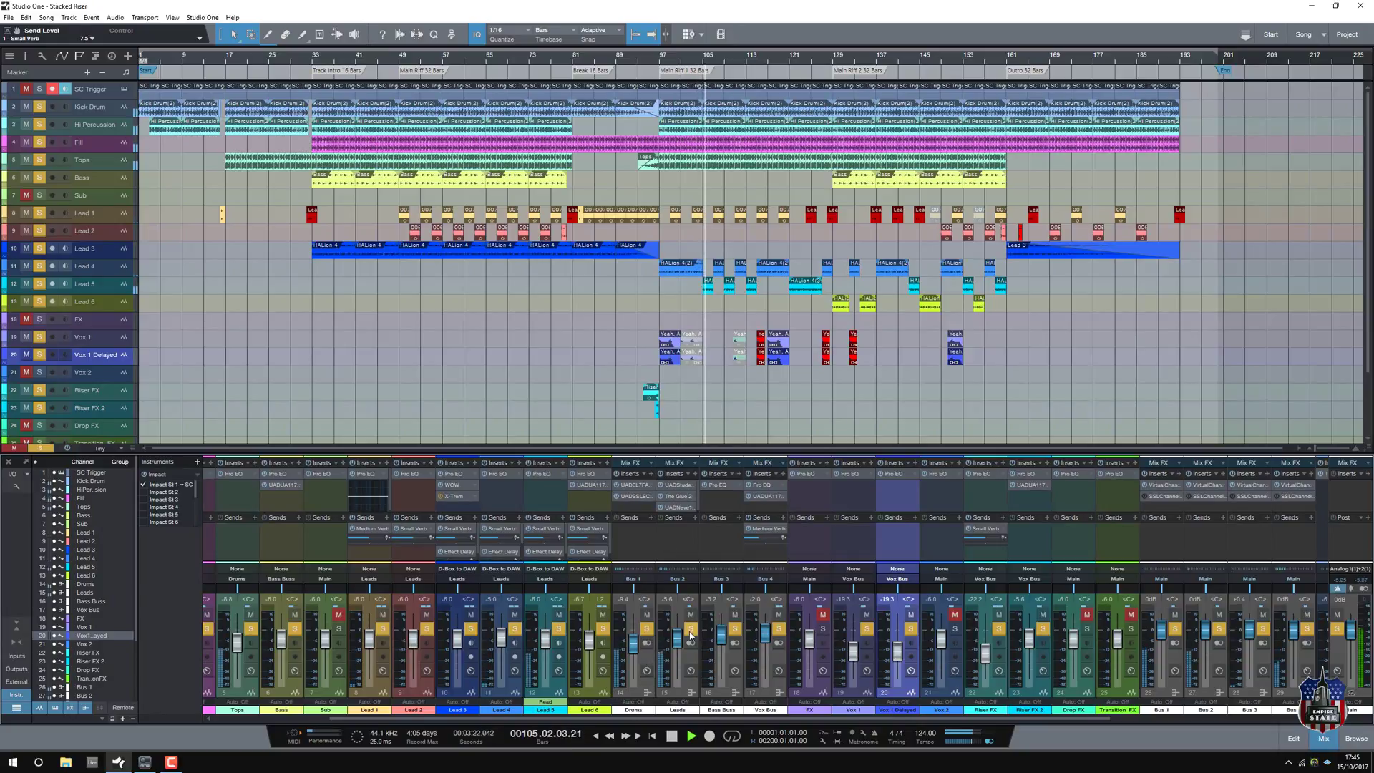
left_click(738, 631)
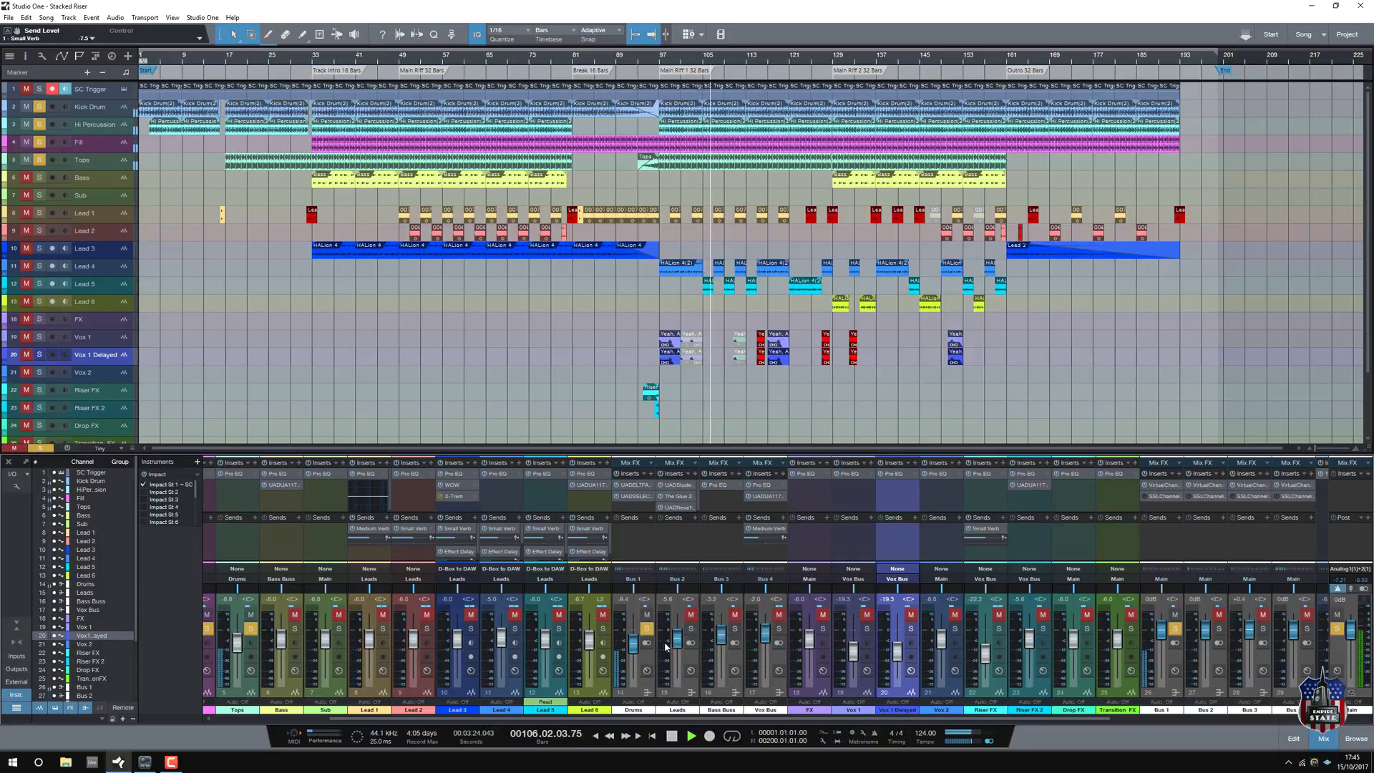
Step: Inspect the UAD EL7 FATSO and UAD SSL E Channel Strip on the Drums bus, close the plug-in window and clear the Drums solo
left_click(639, 486)
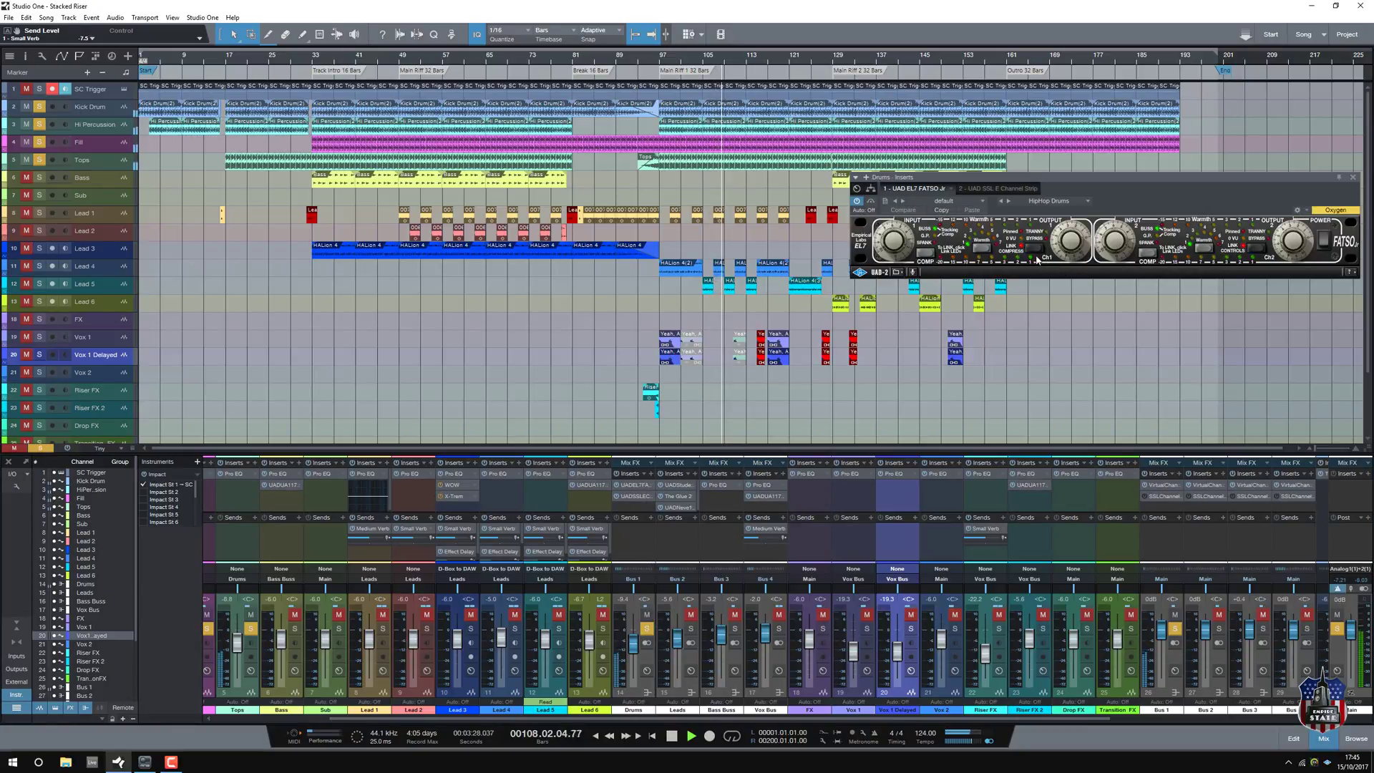
left_click(636, 496)
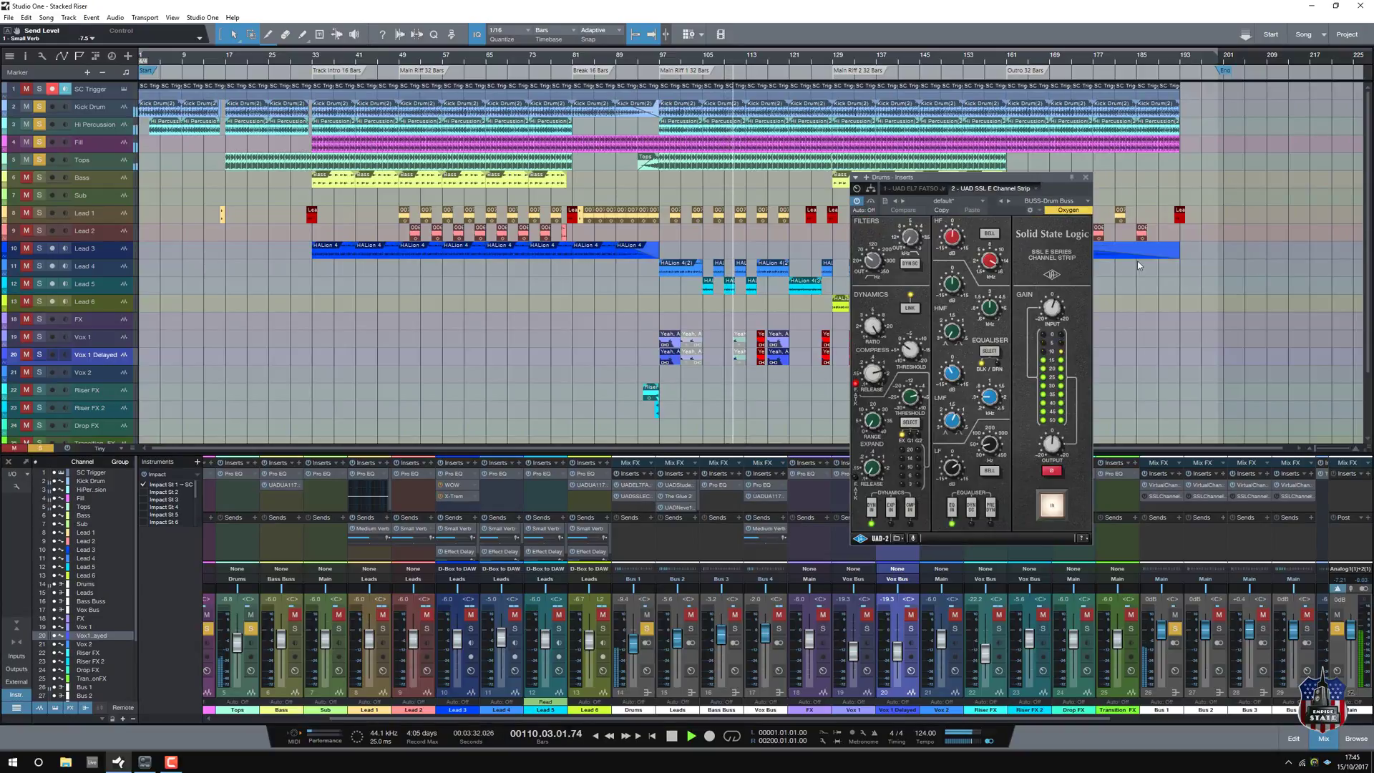
left_click(1085, 177)
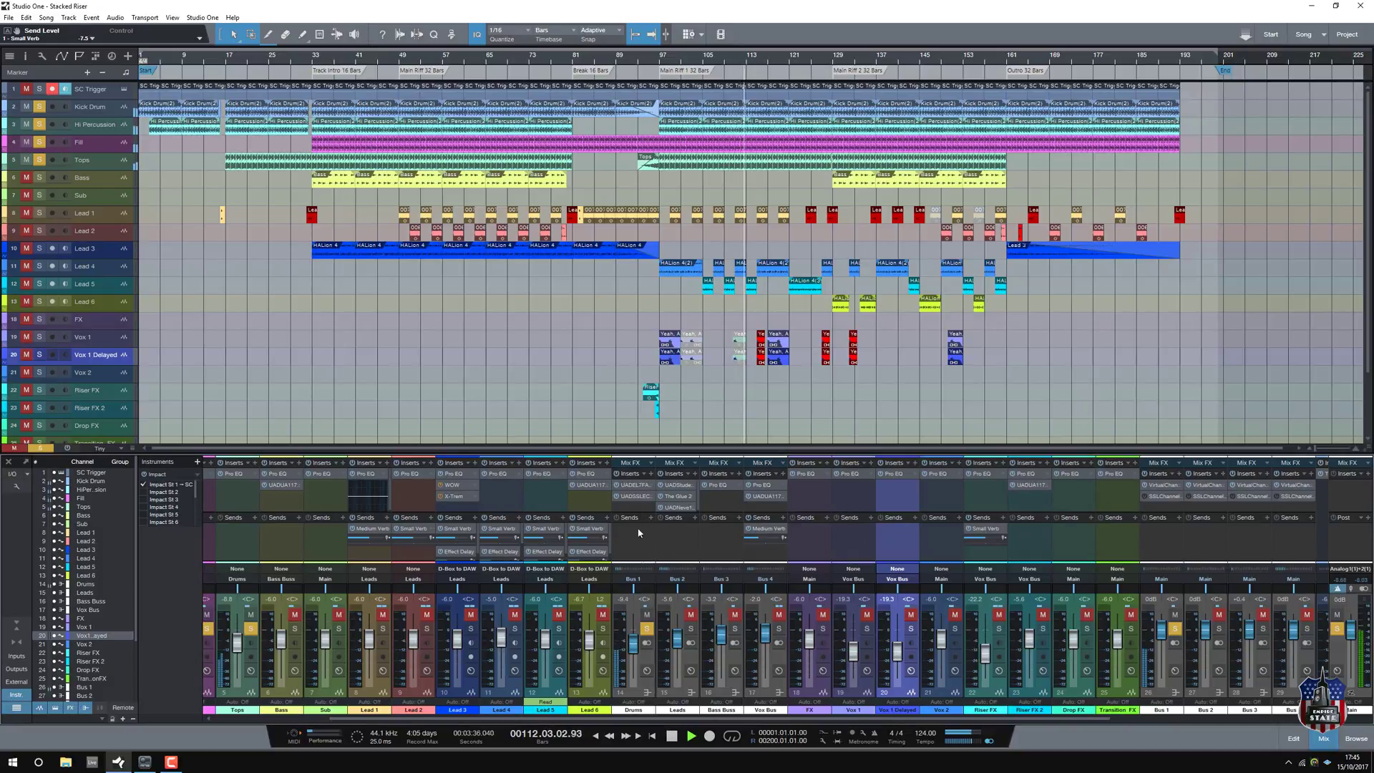
left_click(648, 629)
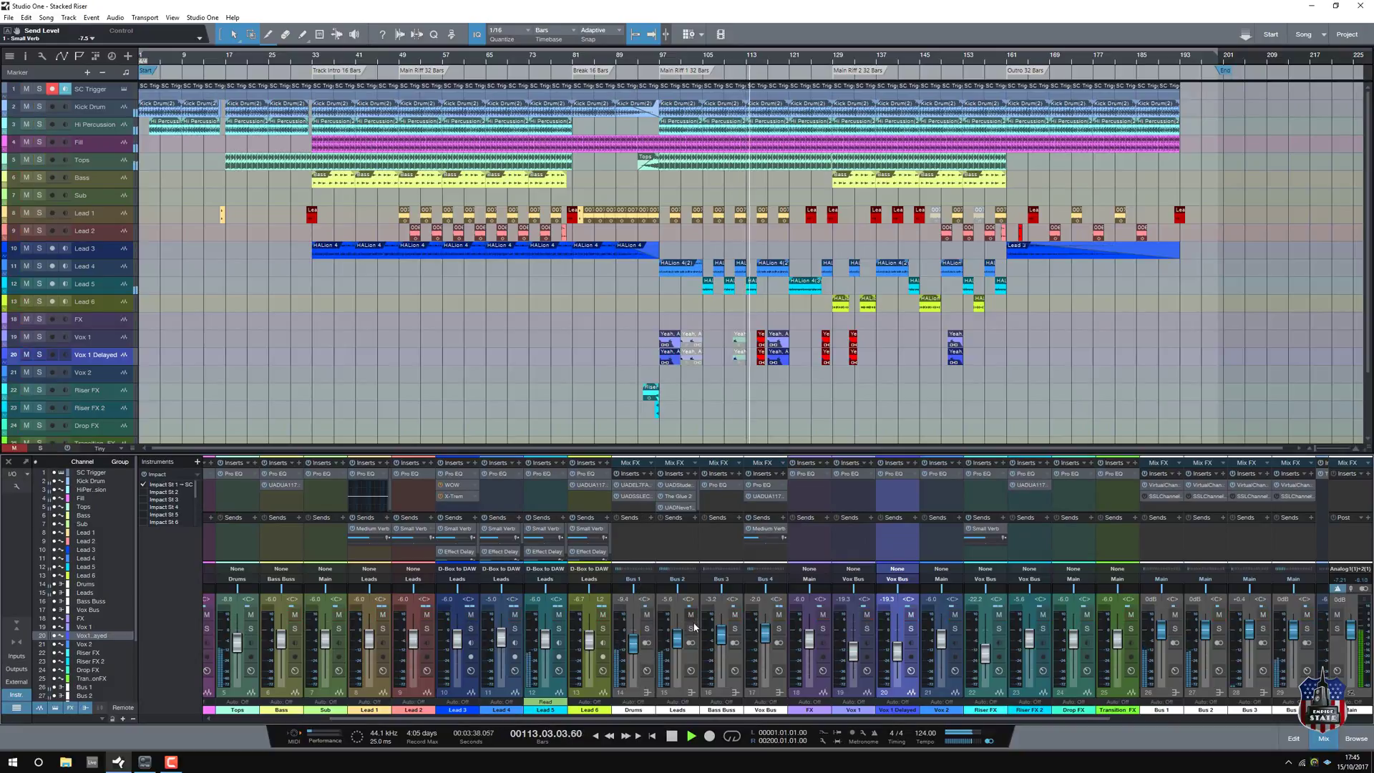
Step: Solo the Leads bus, inspect its UAD Studer A800, The Glue 2 and UAD Neve 1081 inserts, close the window and clear the solo
left_click(691, 629)
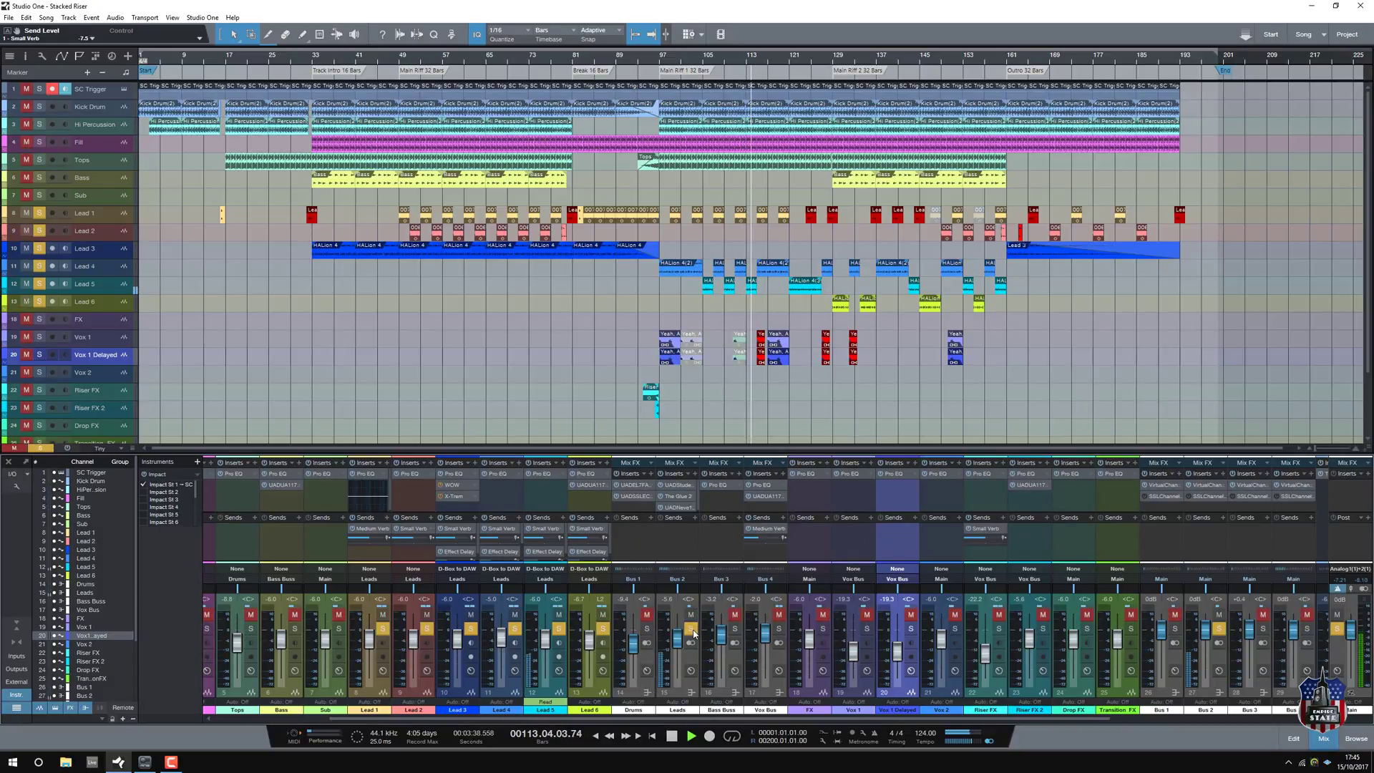
left_click(680, 485)
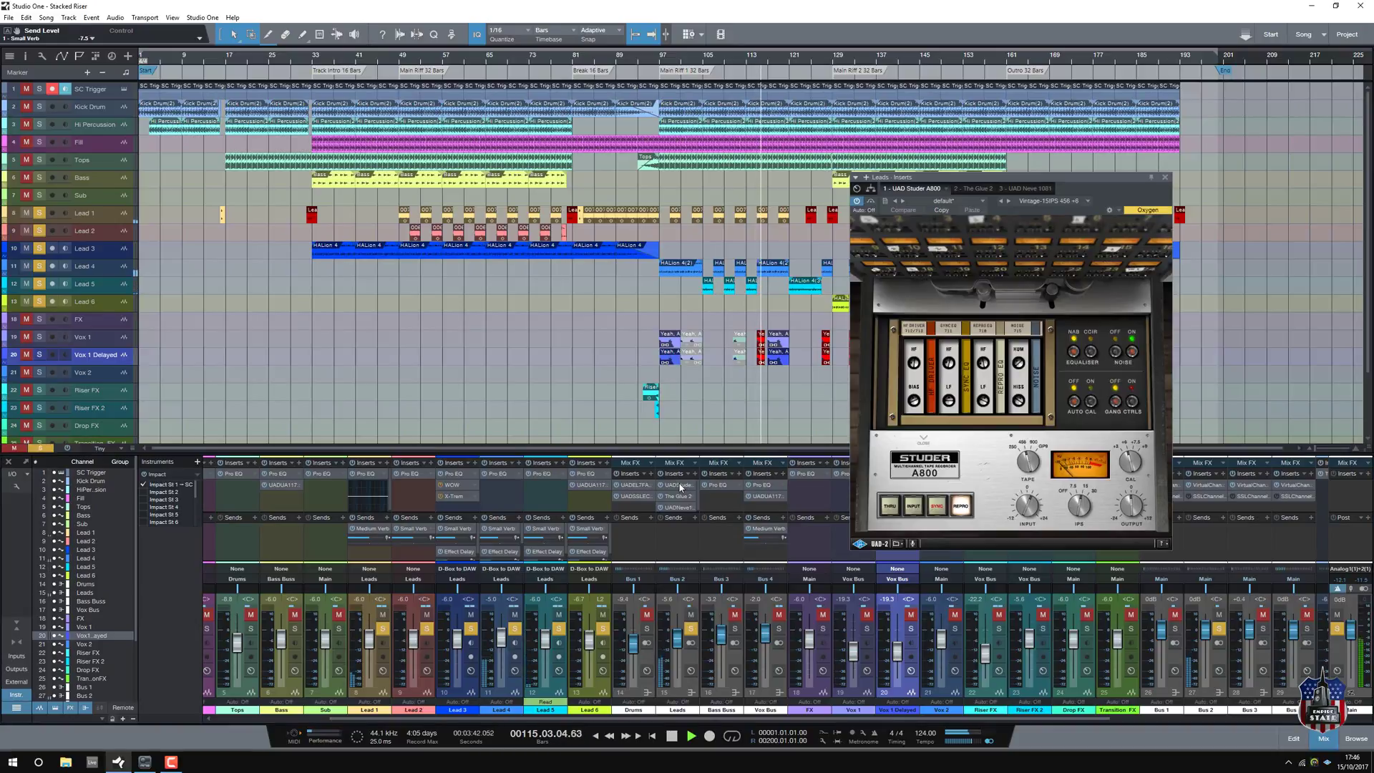
left_click(676, 497)
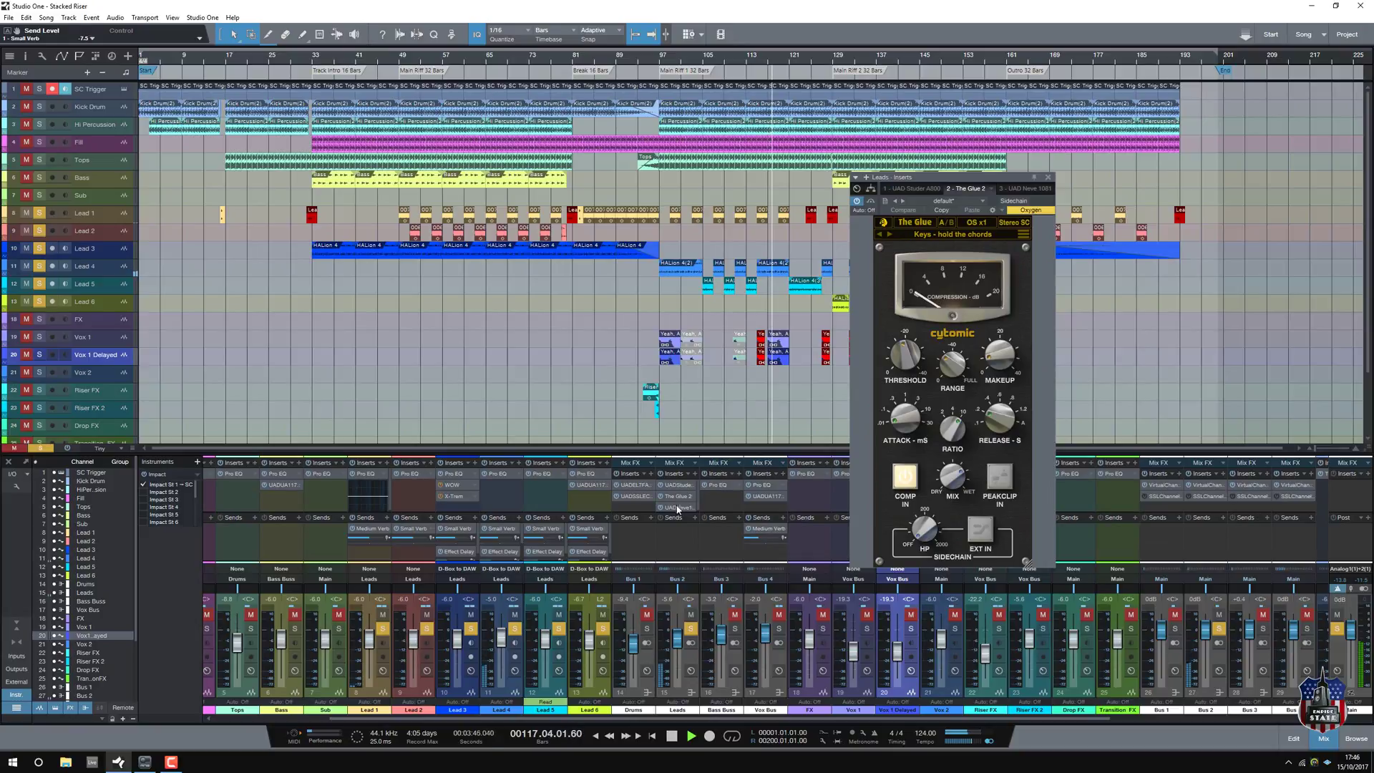
left_click(678, 508)
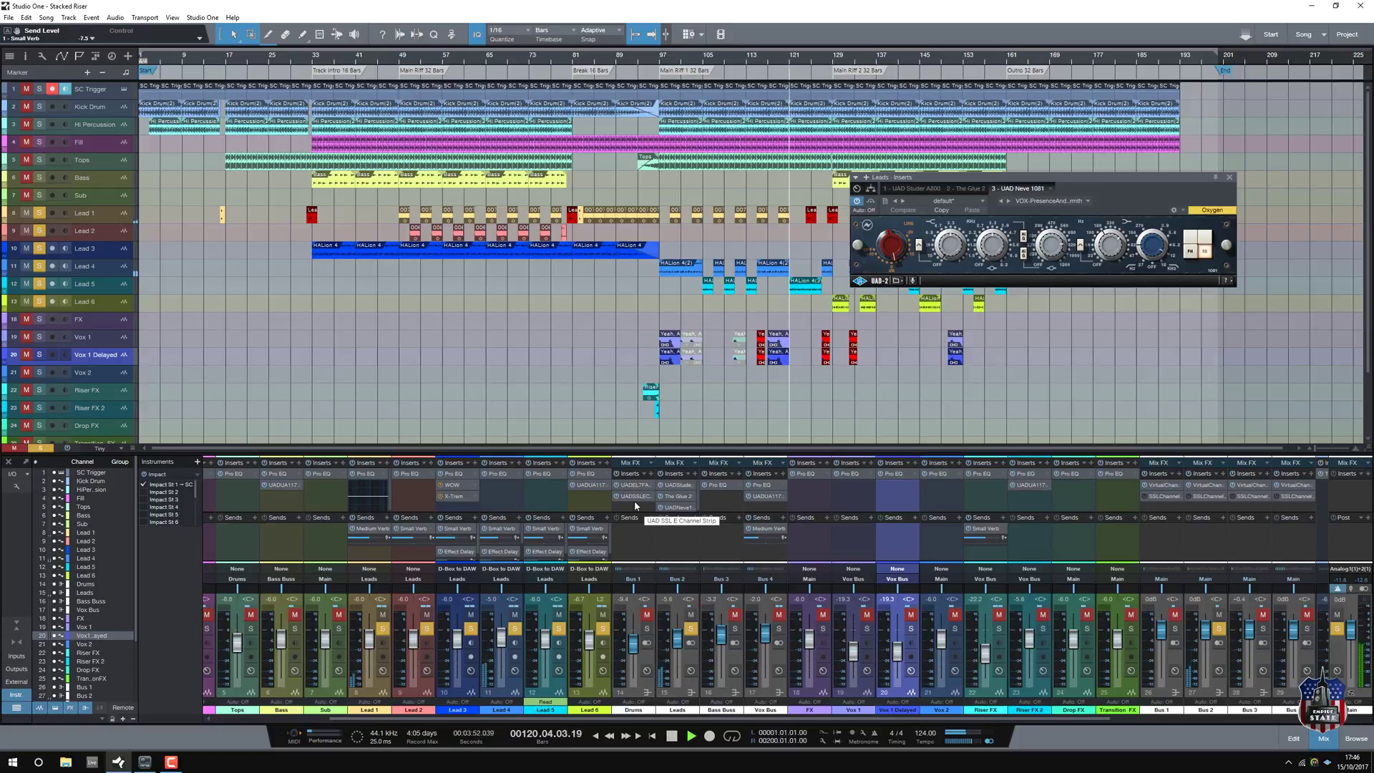
left_click(680, 497)
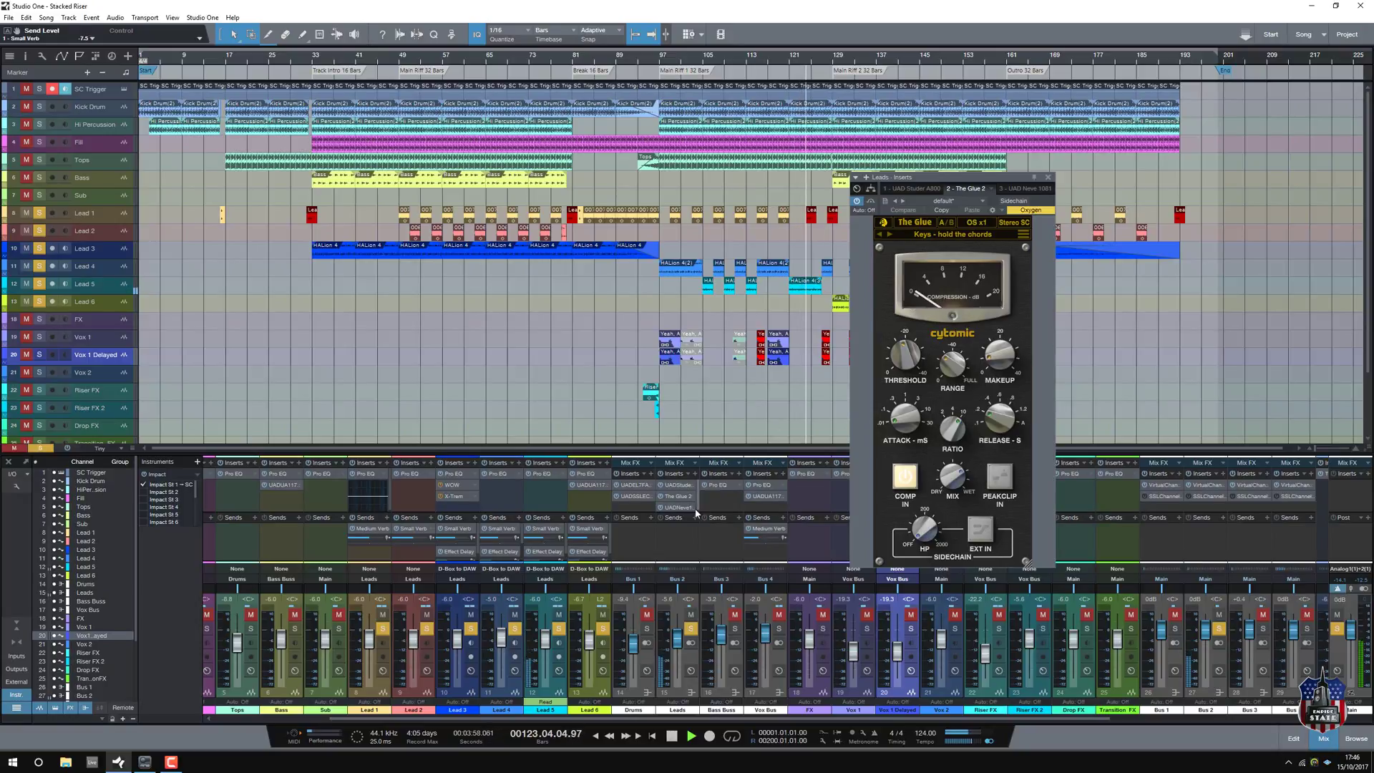
left_click(679, 485)
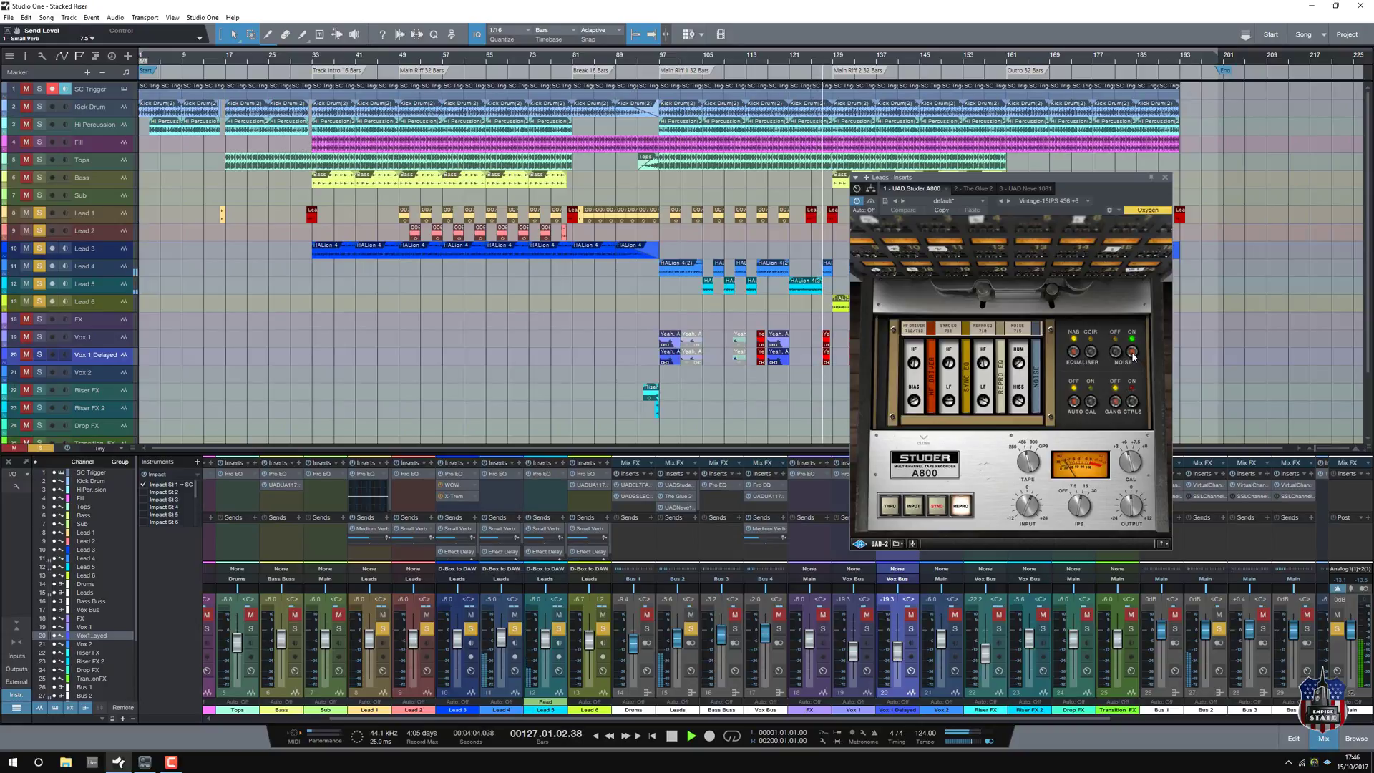
left_click(1164, 179)
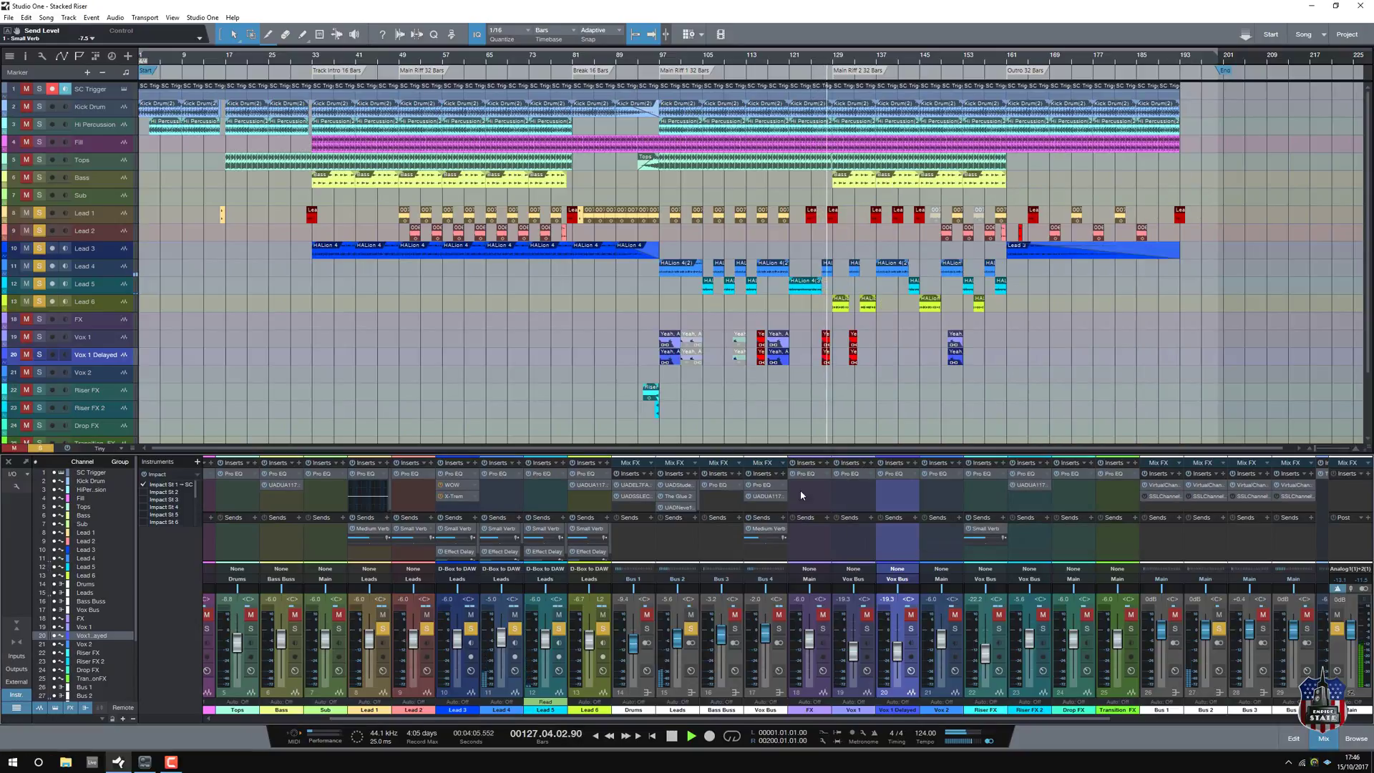
left_click(690, 629)
Step: Solo the Bass Buss, inspect its Pro EQ curve, close the plug-in window and clear the solo
left_click(734, 629)
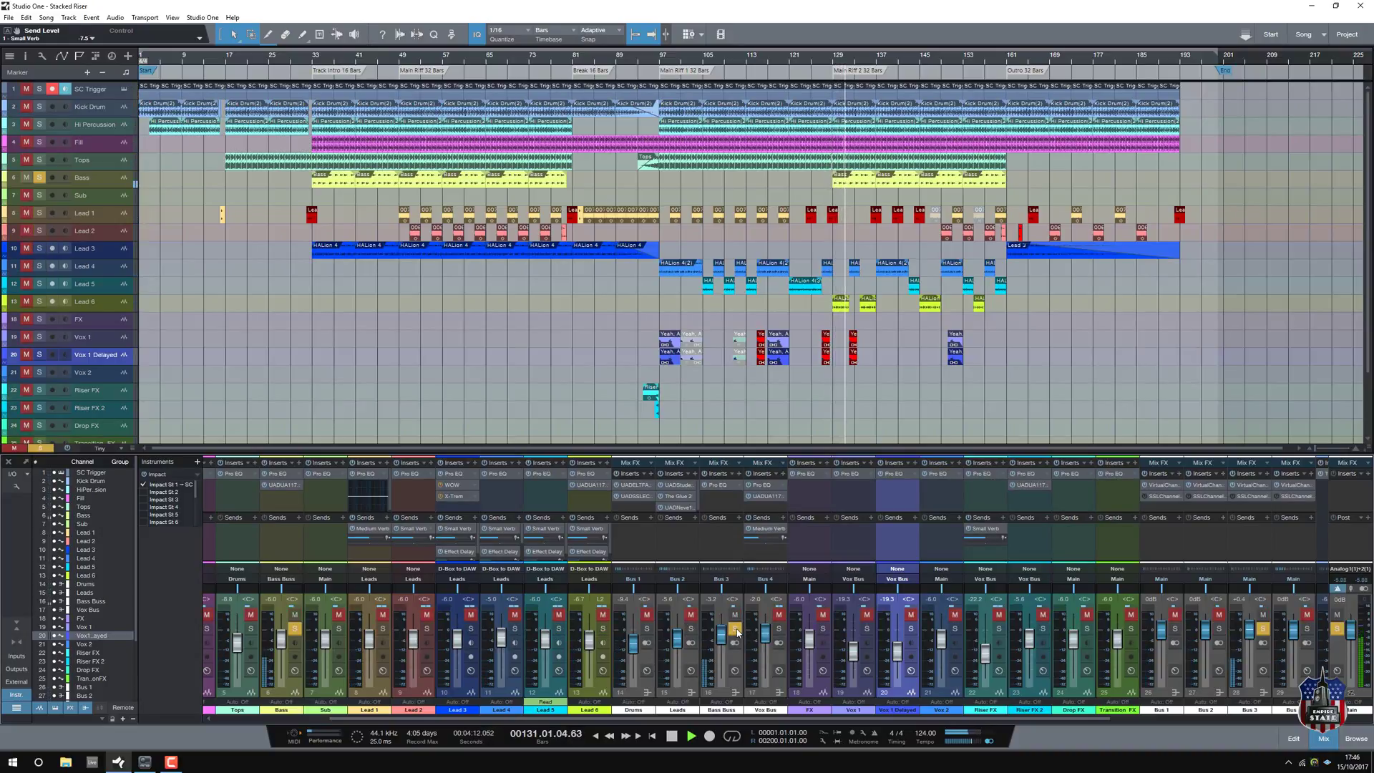
left_click(726, 485)
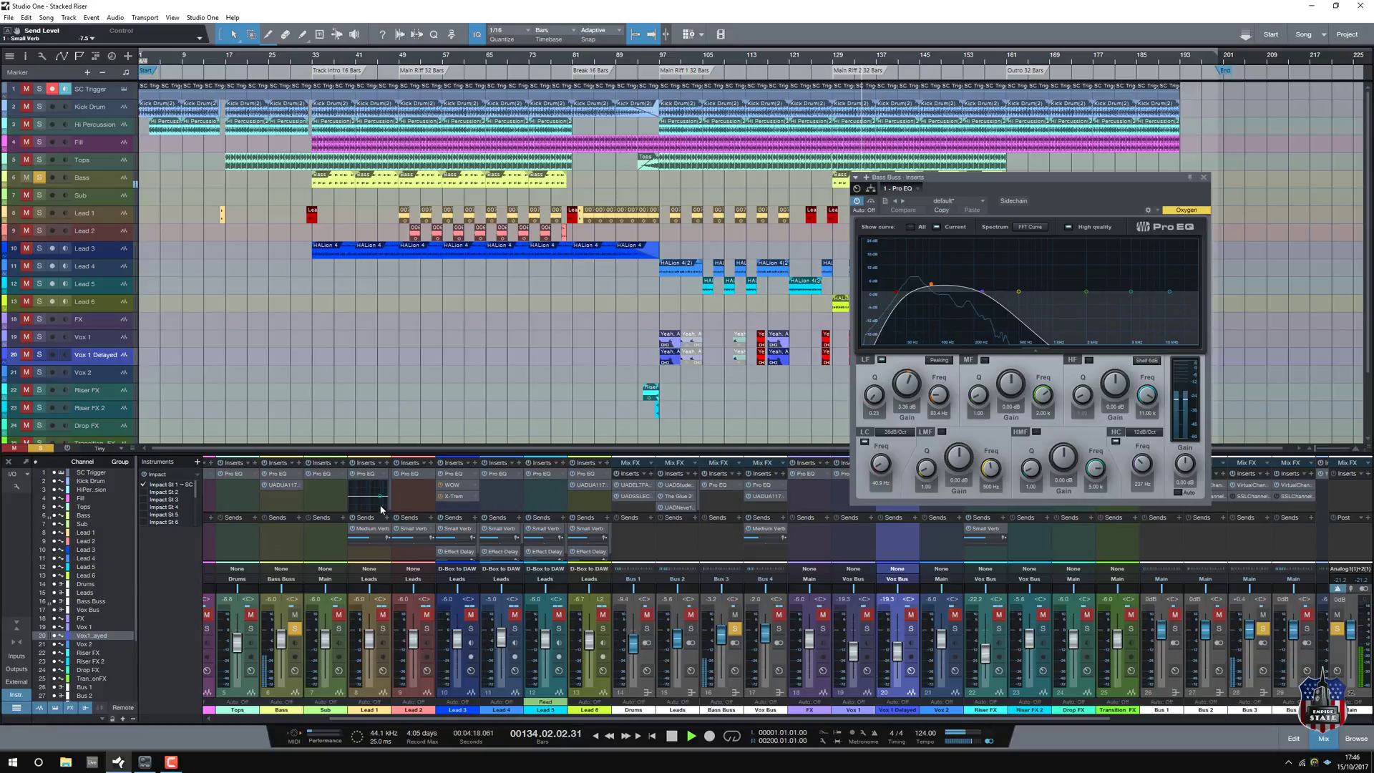
left_click(1205, 180)
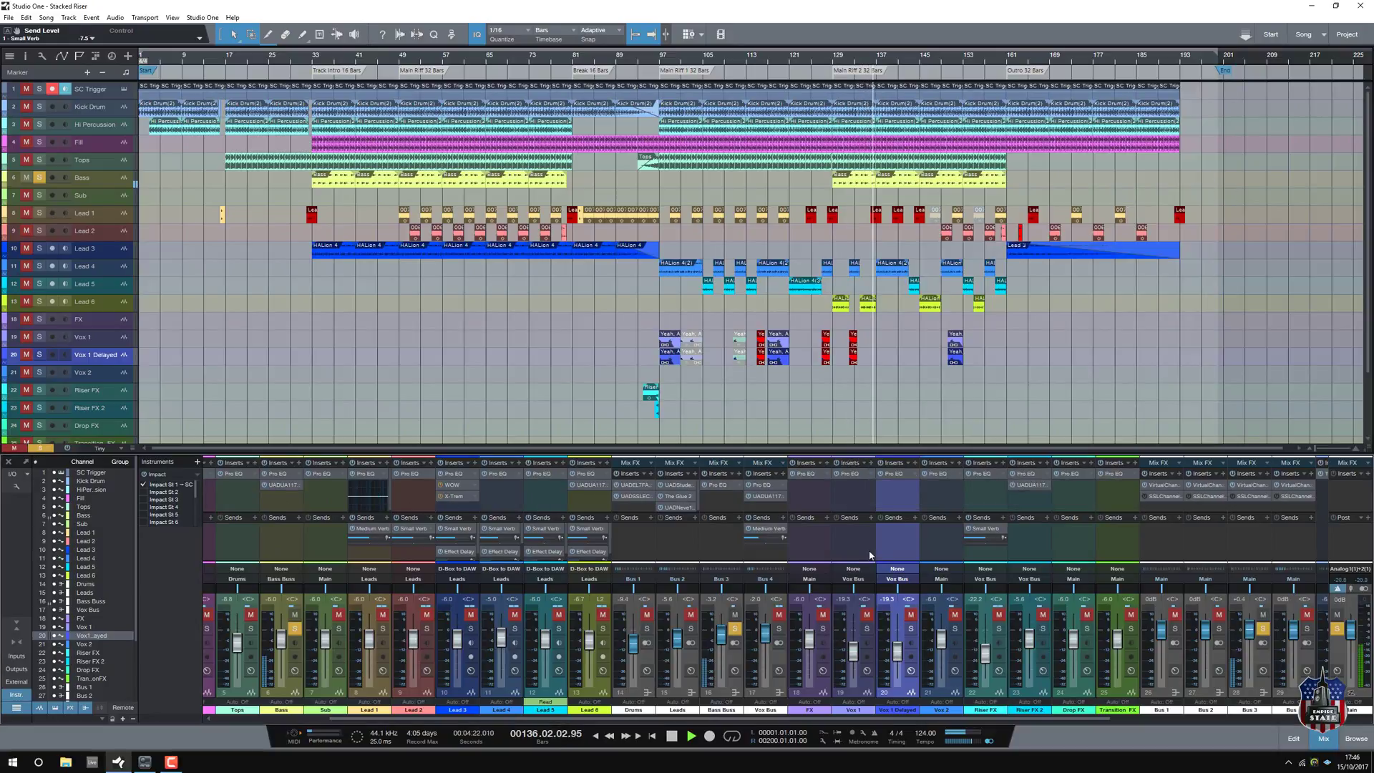
left_click(734, 629)
Step: Solo the Vox Bus from just before Main Riff 1, inspecting its UAD UA 1176 Rev A and Pro EQ, and clear the solo
left_click(779, 628)
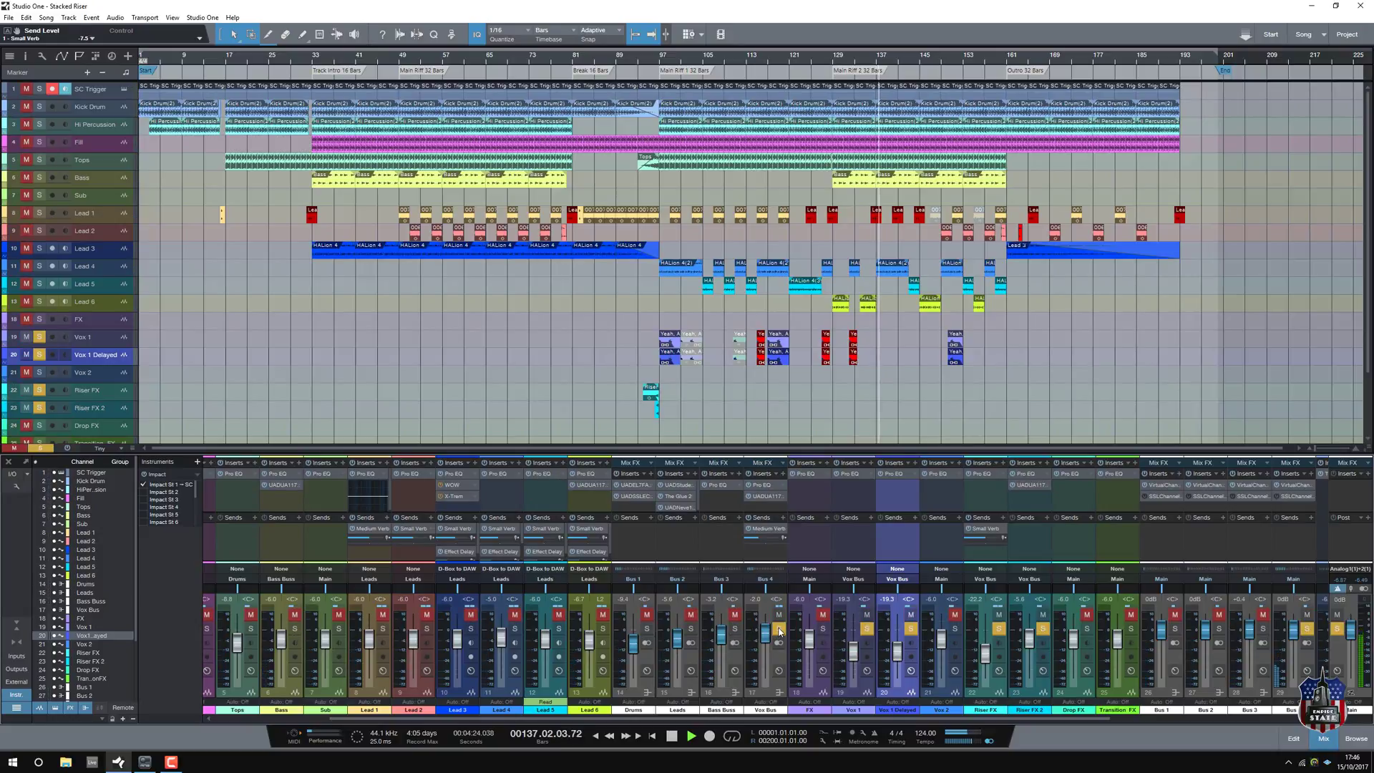
left_click(657, 65)
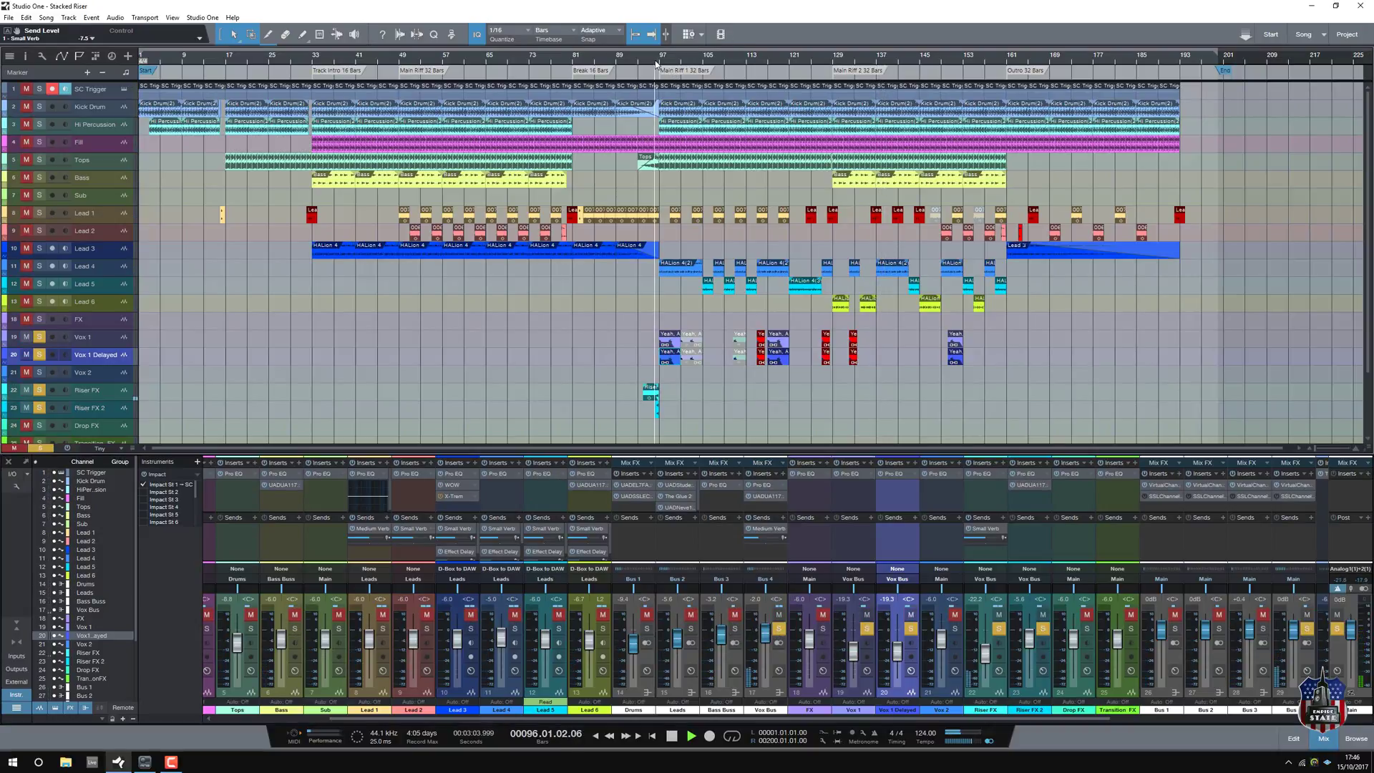
left_click(767, 497)
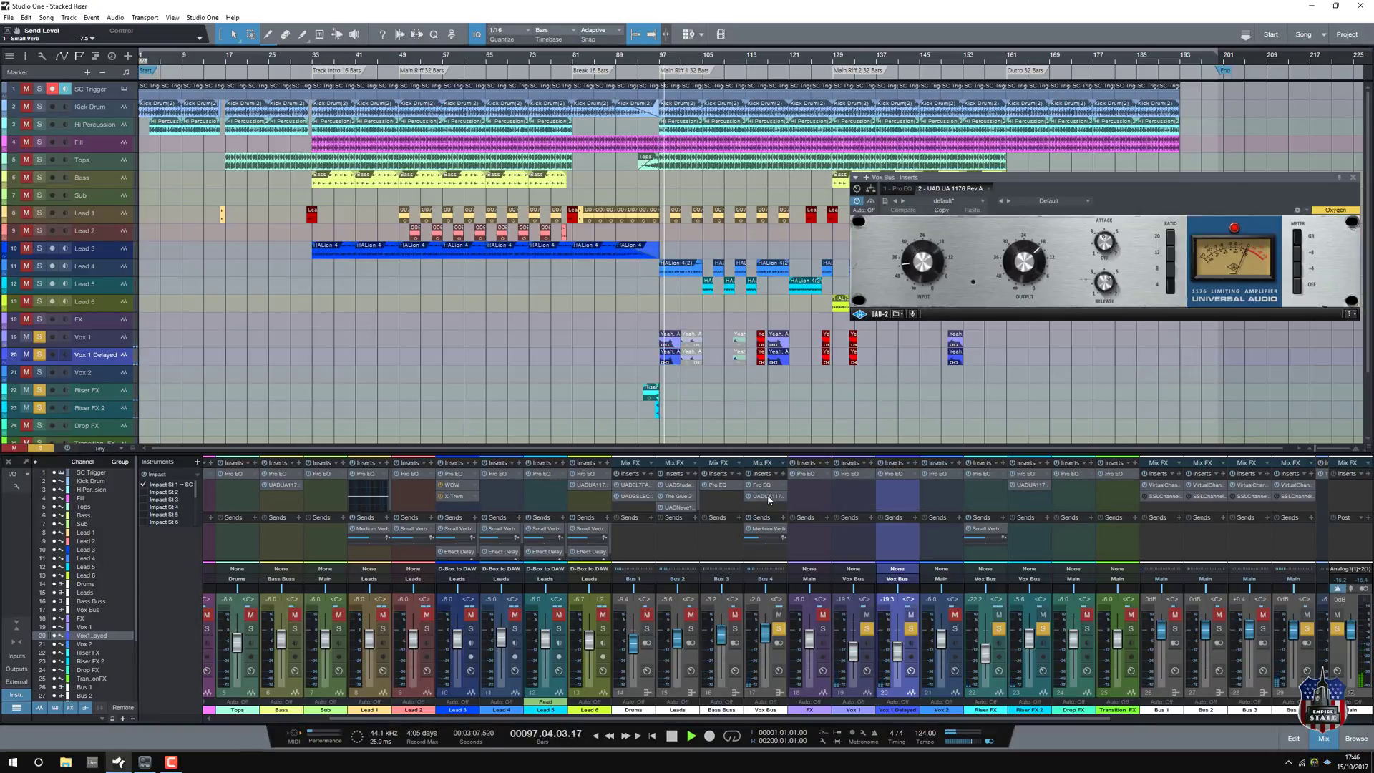
left_click(900, 189)
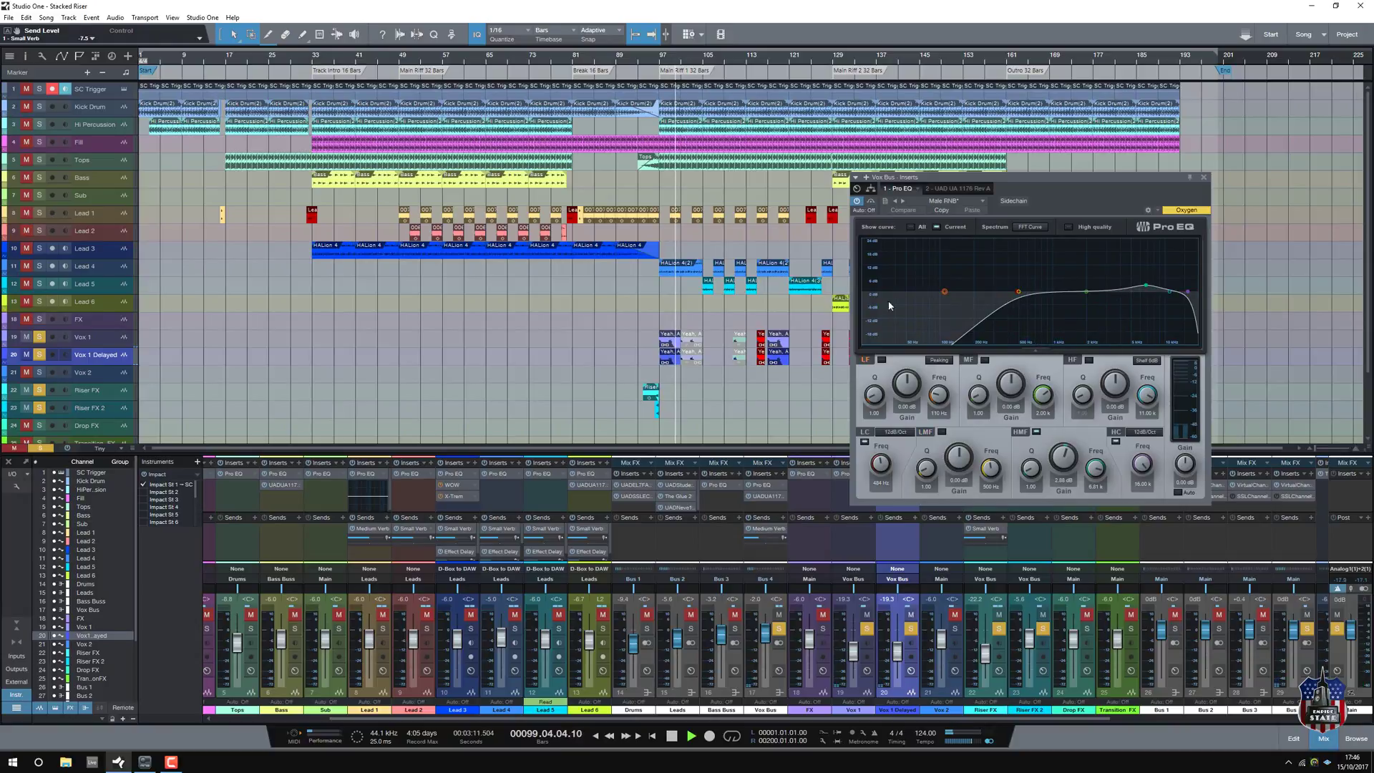
left_click(959, 189)
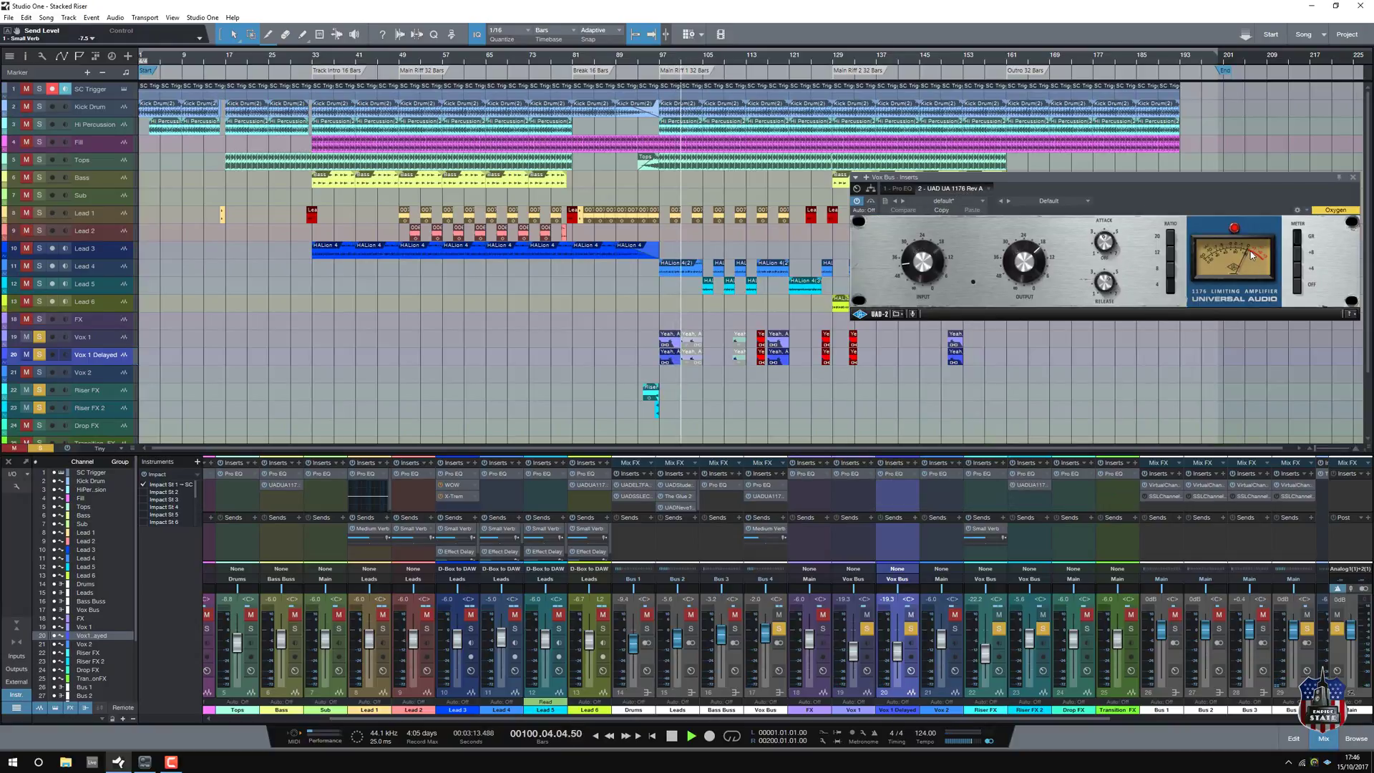
left_click(653, 63)
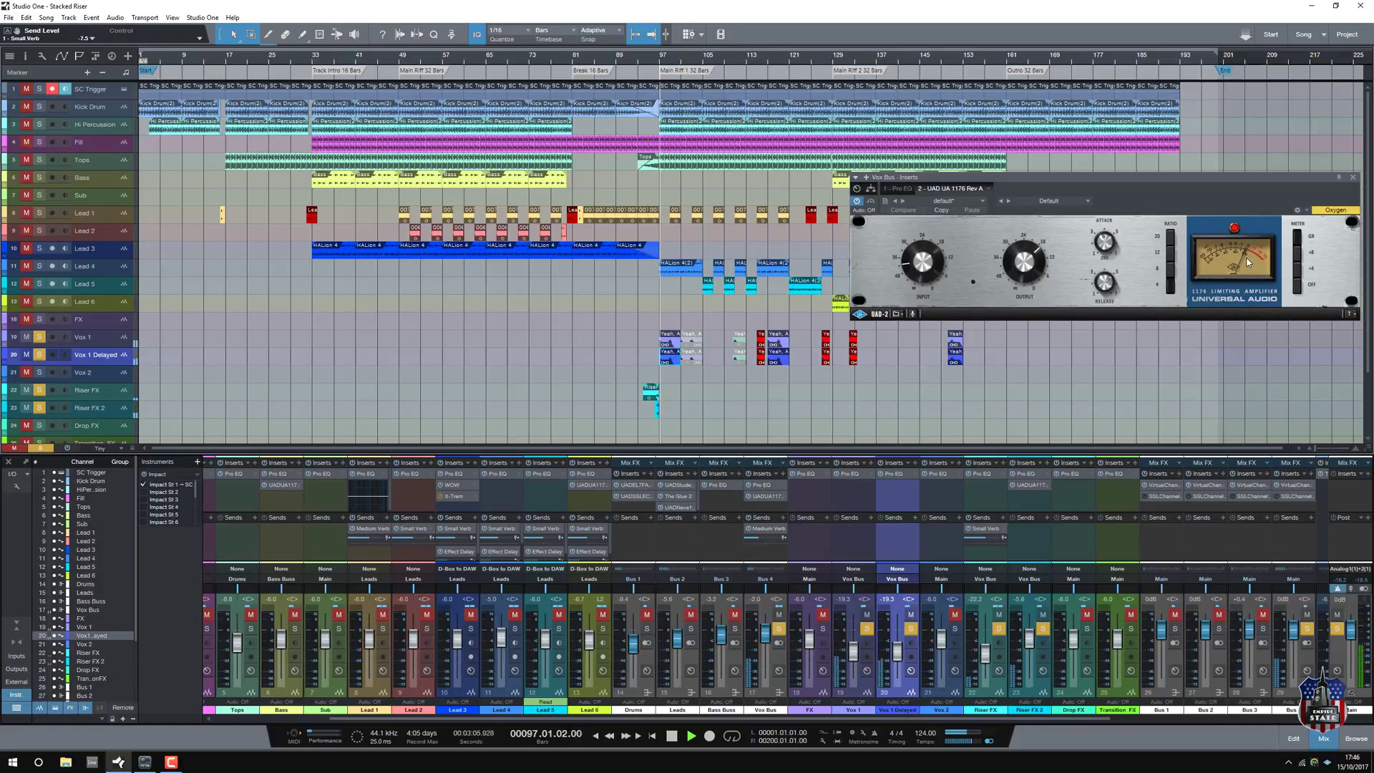
left_click(1353, 177)
left_click(779, 628)
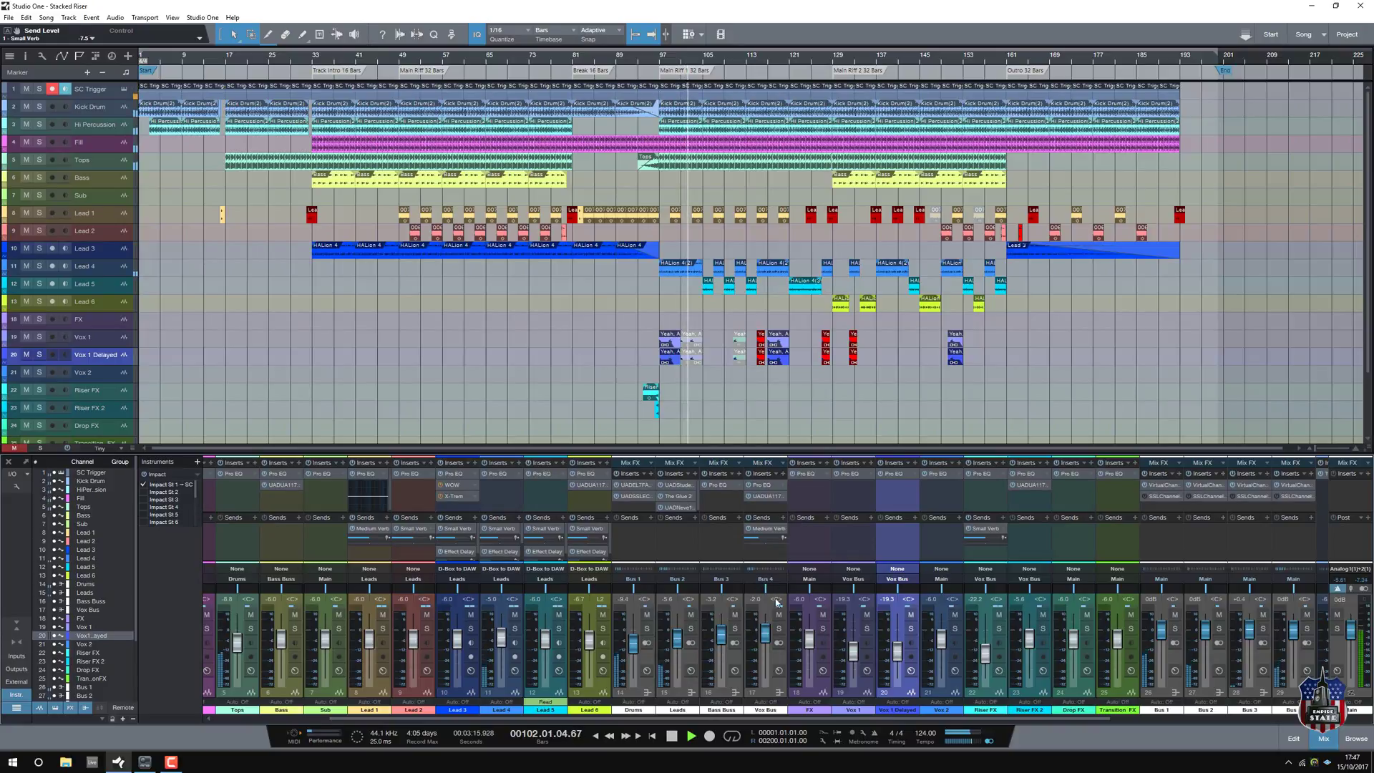
Step: Solo Bus 1, inspect its Slate Digital Virtual Channel and SSL Channel Stereo inserts, close the plug-in window and clear the solo
scroll(1159, 698, "down", 5)
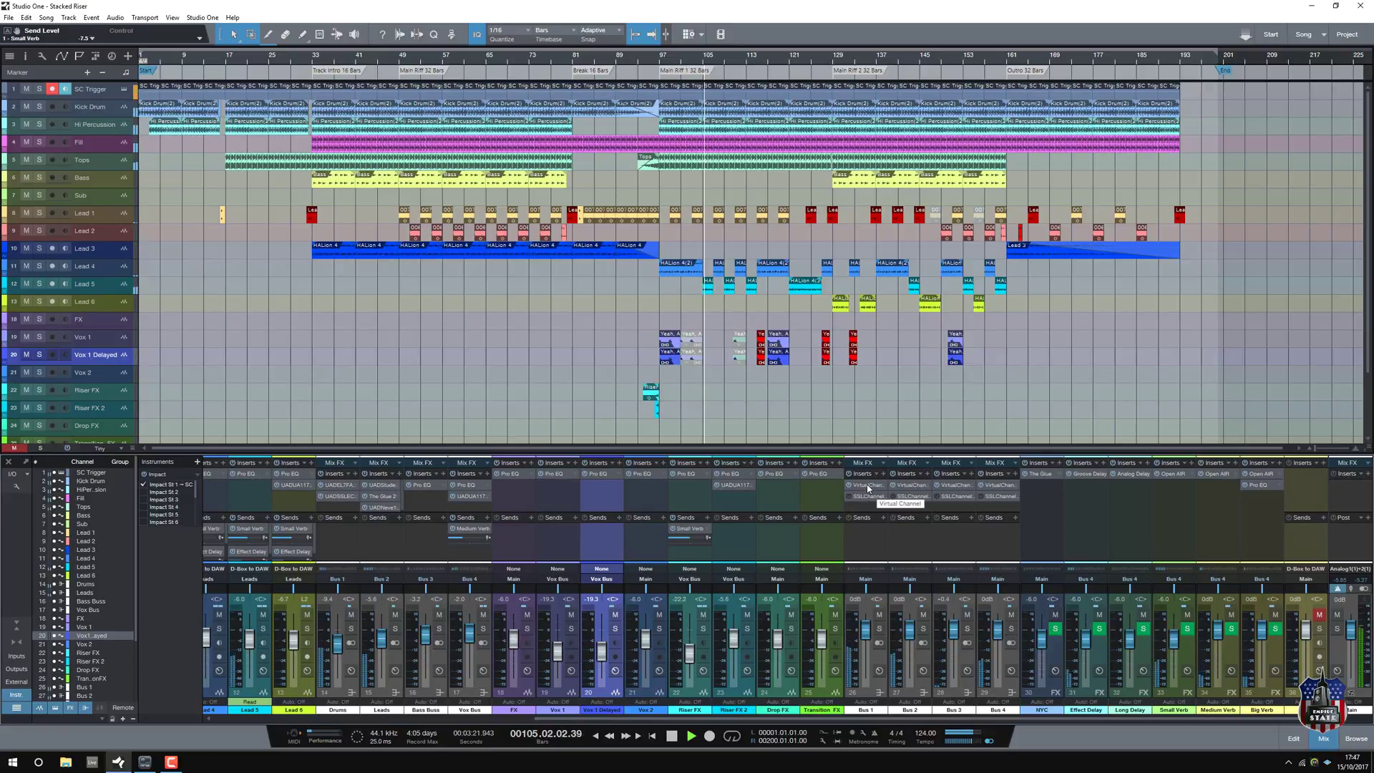
double_click(867, 485)
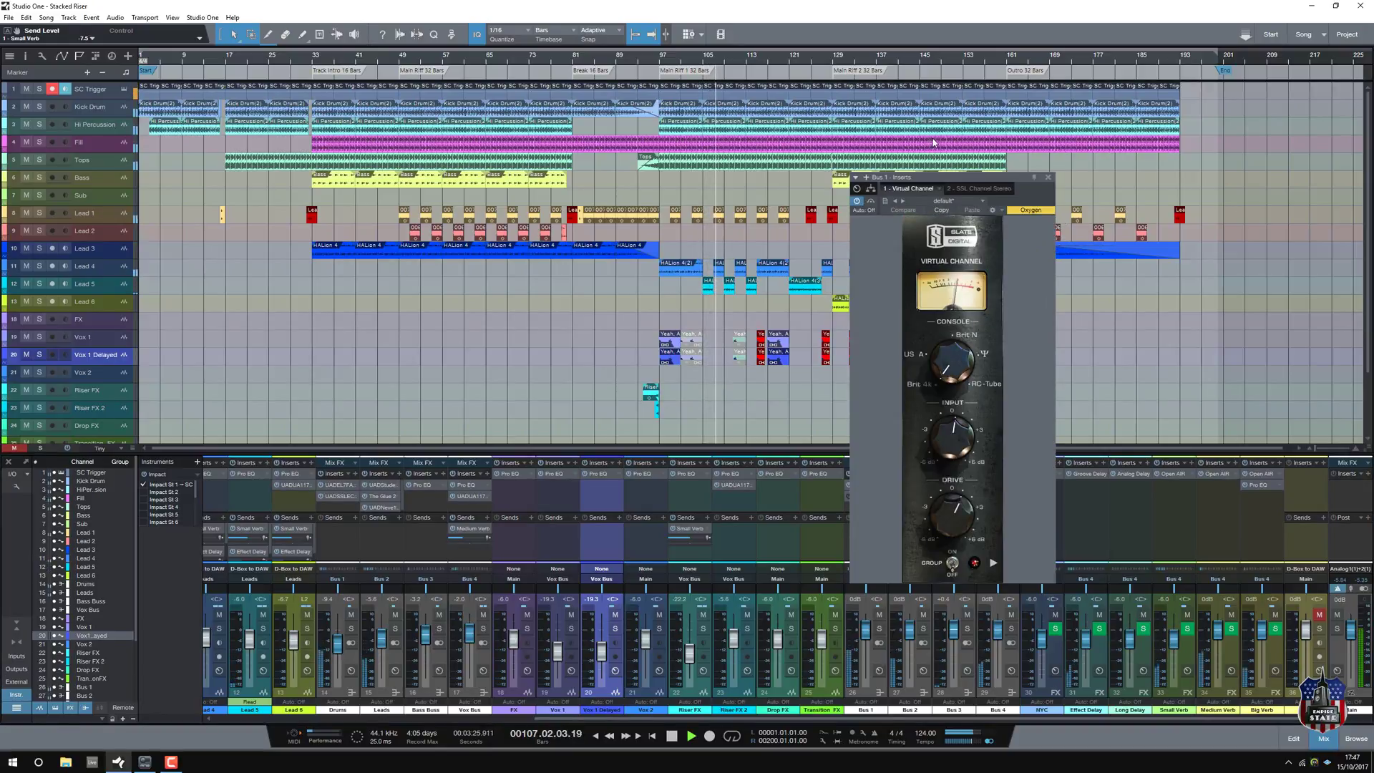
left_click_drag(931, 177, 544, 188)
left_click(879, 628)
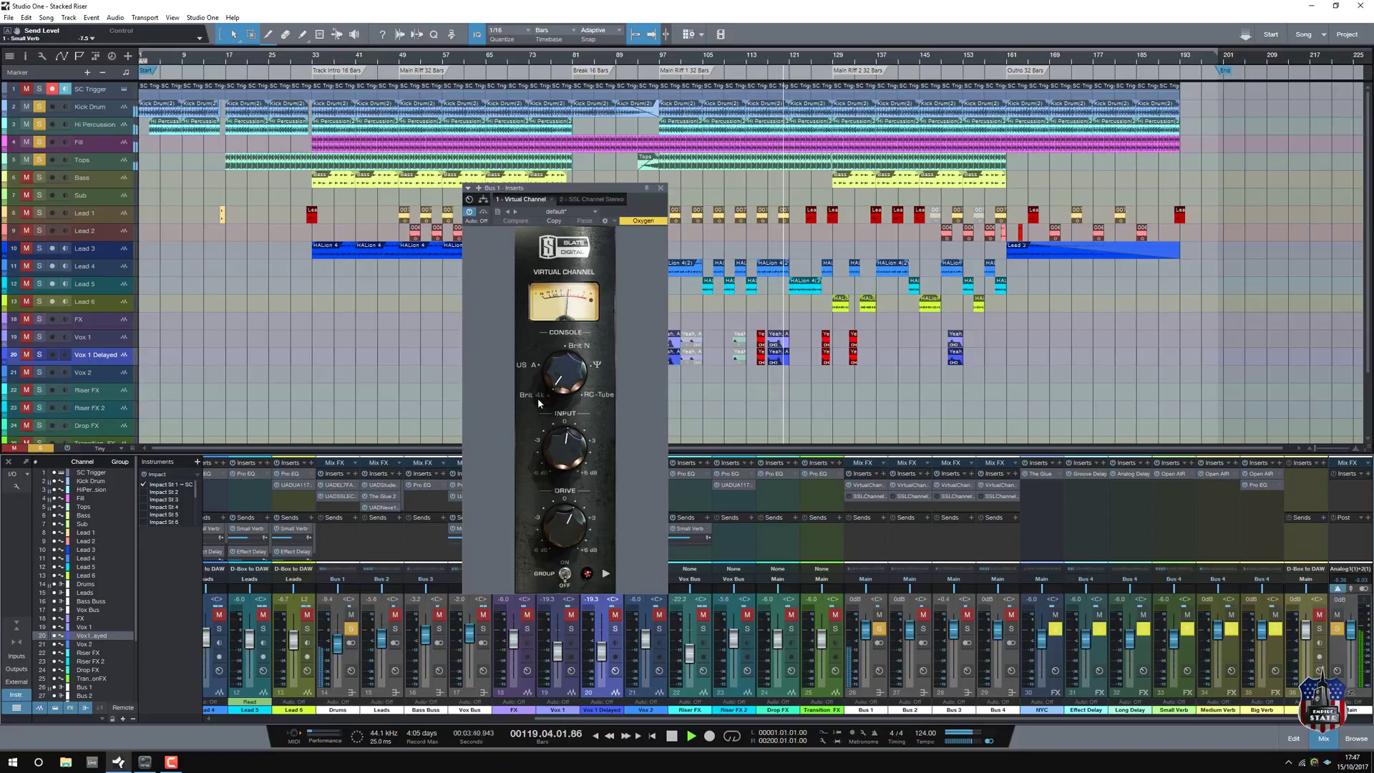
left_click(595, 200)
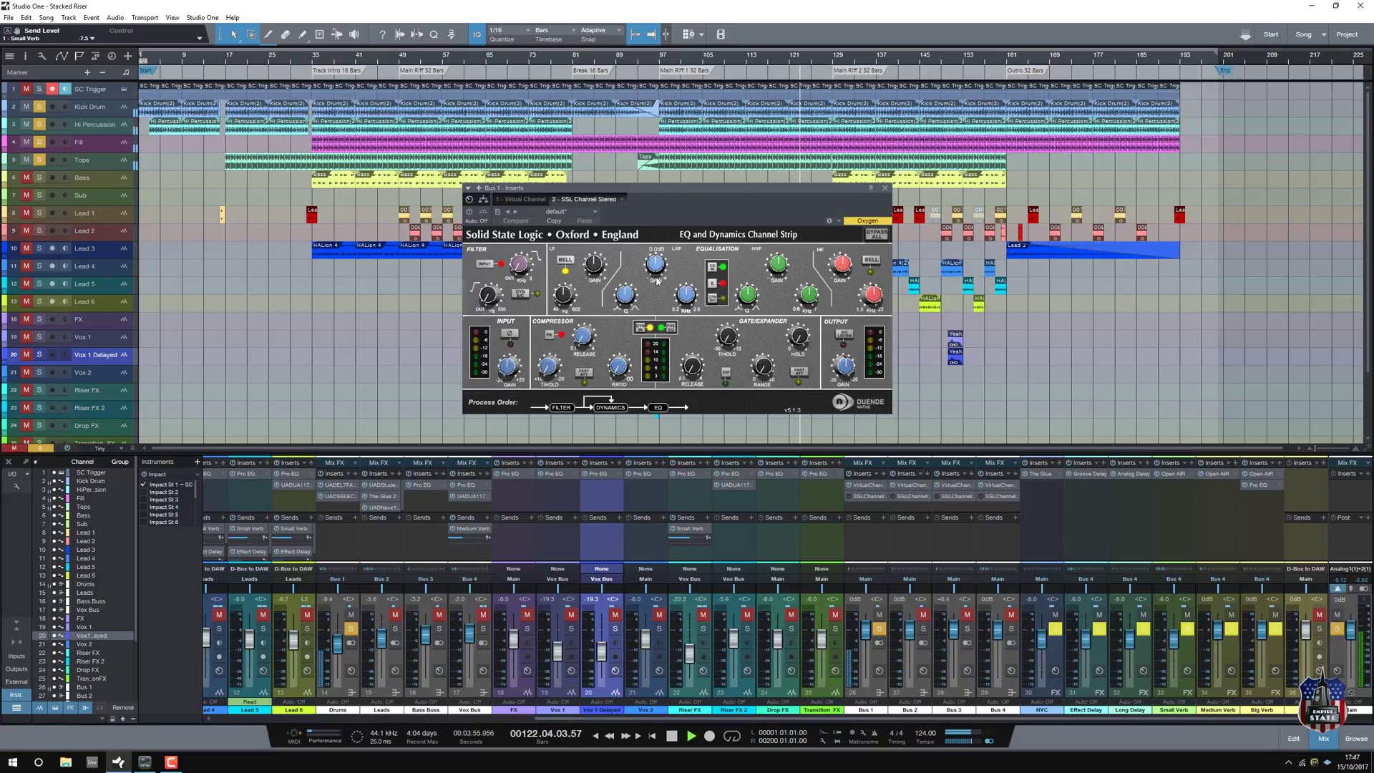
mouse_move(657, 280)
left_click(862, 497)
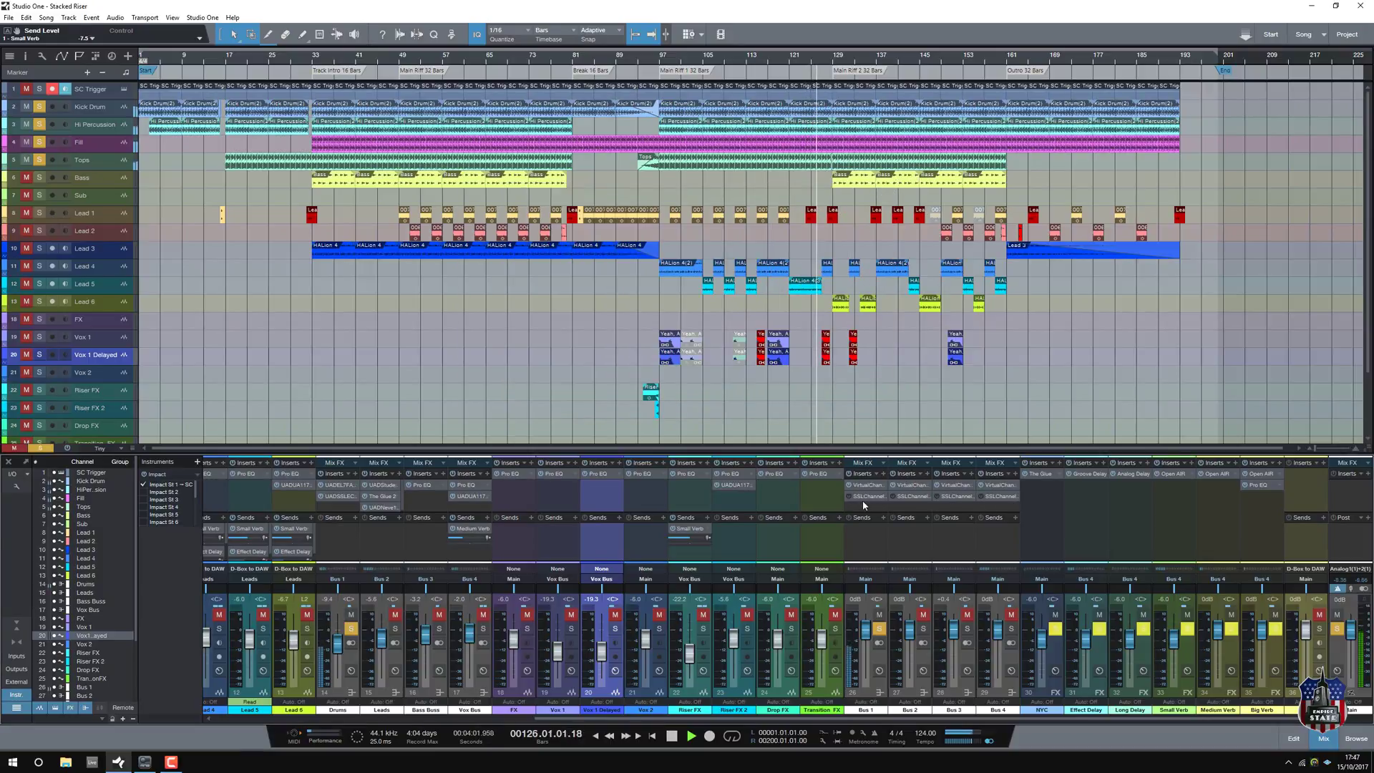
left_click(879, 629)
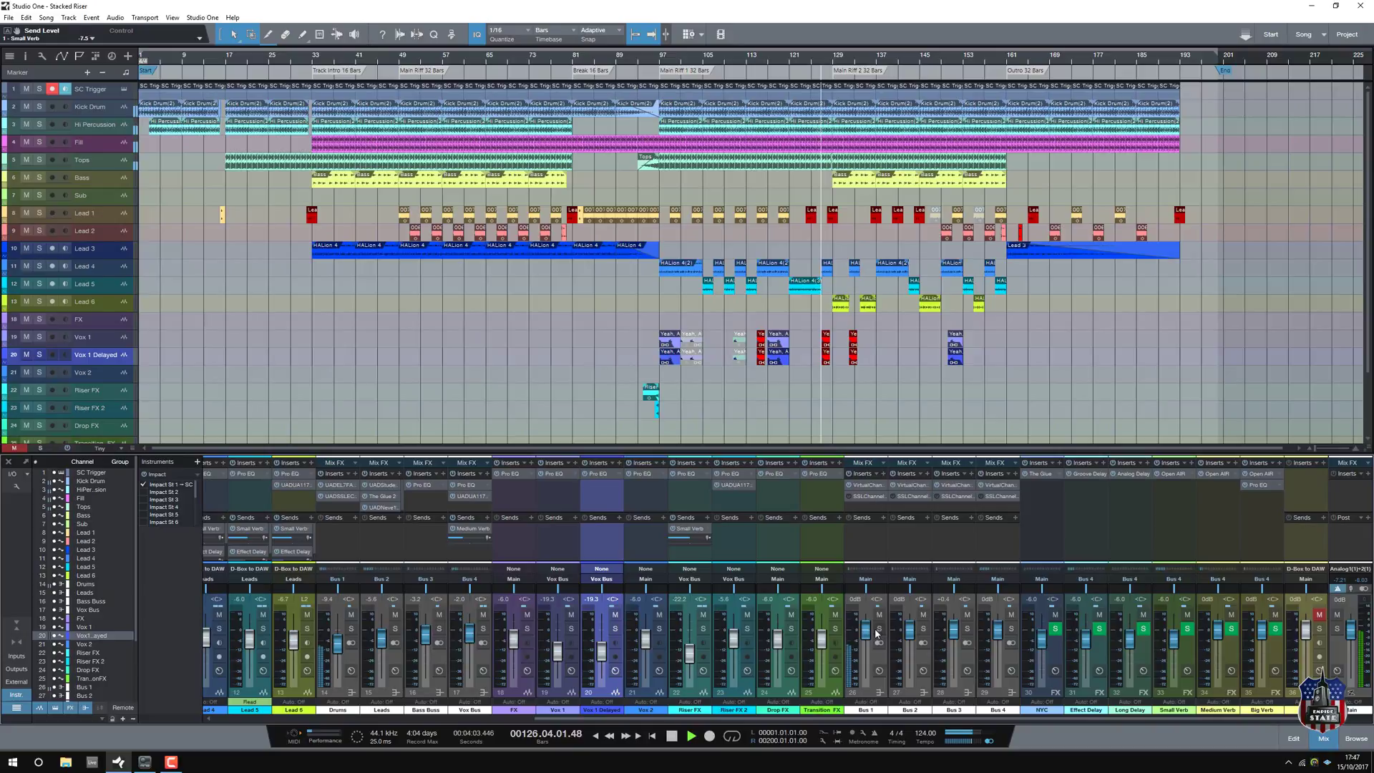
Step: Solo Bus 2, inspect its Virtual Channel insert, close the plug-in window and clear the solo
left_click(922, 629)
left_click(918, 490)
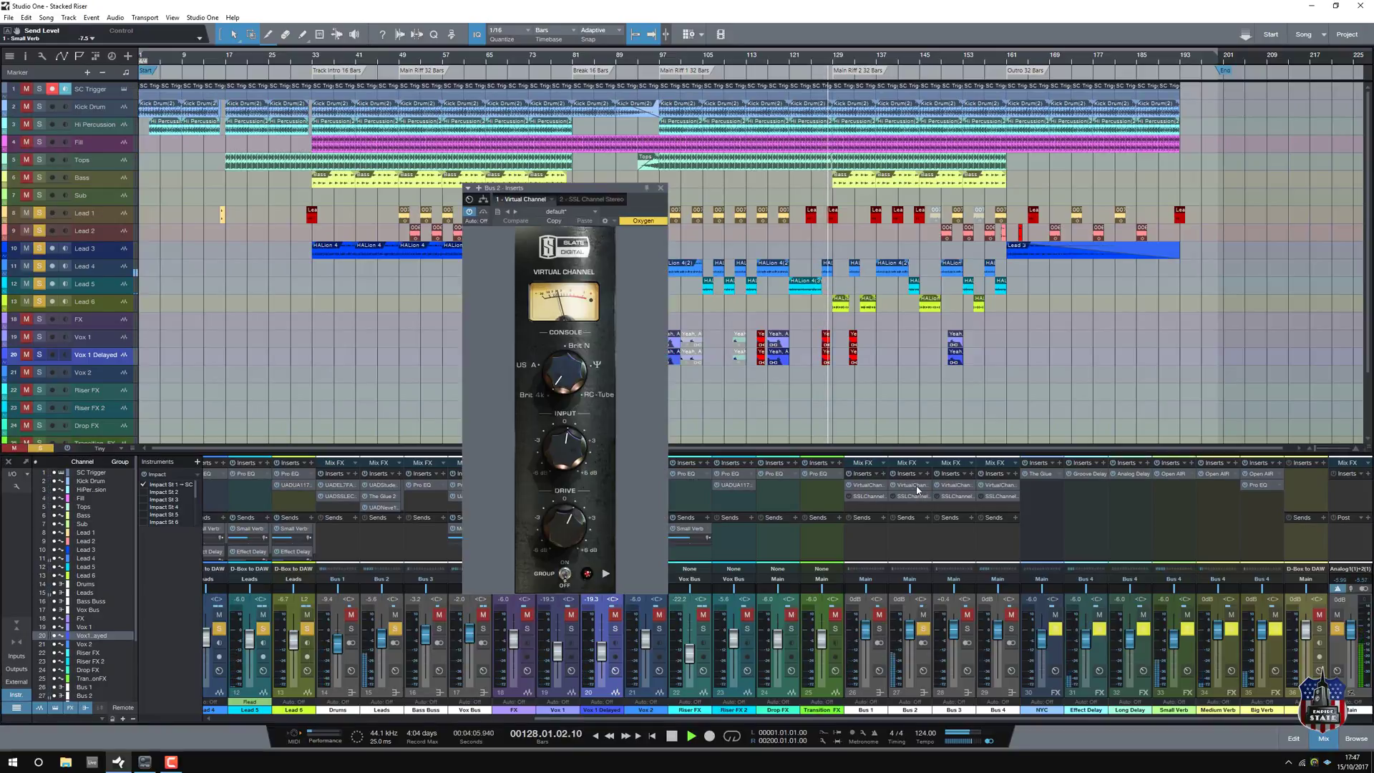
left_click(918, 489)
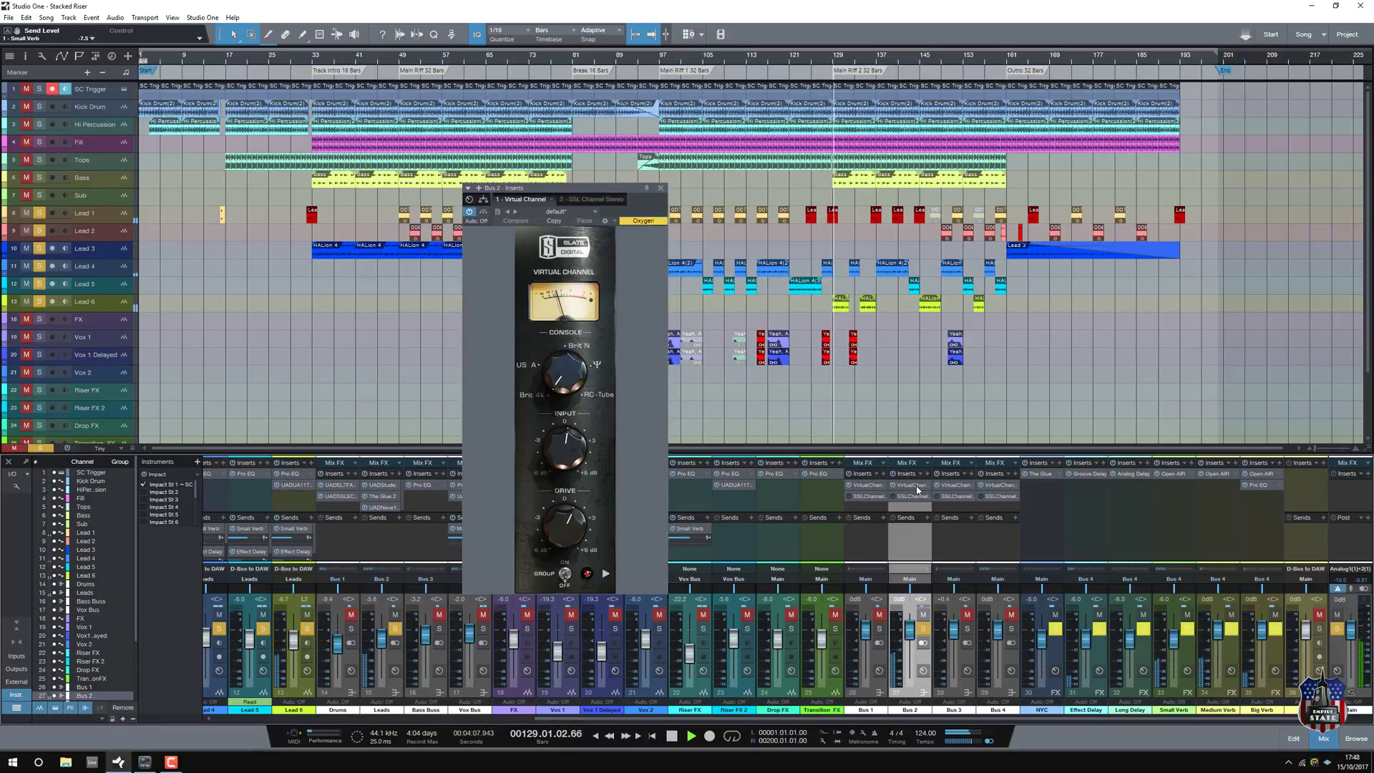
left_click(661, 187)
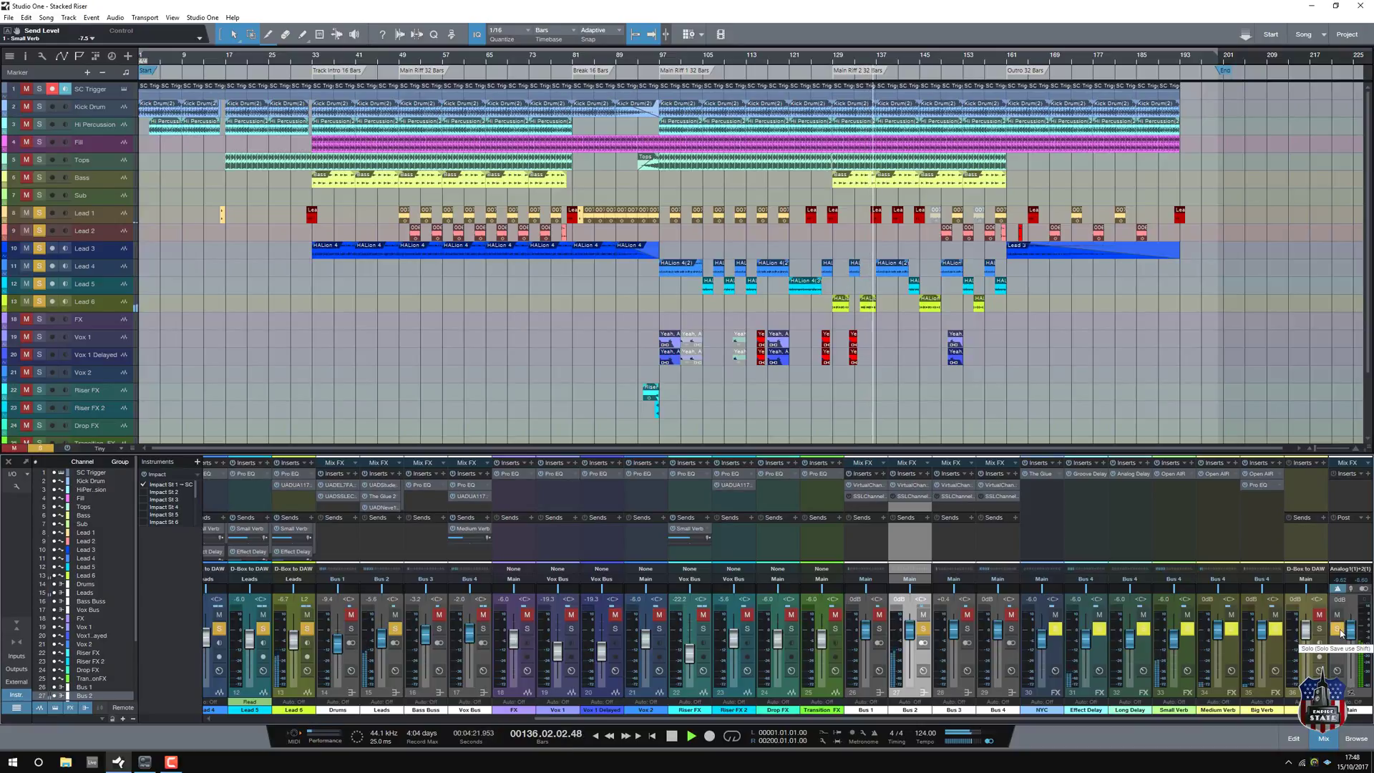
left_click(1338, 629)
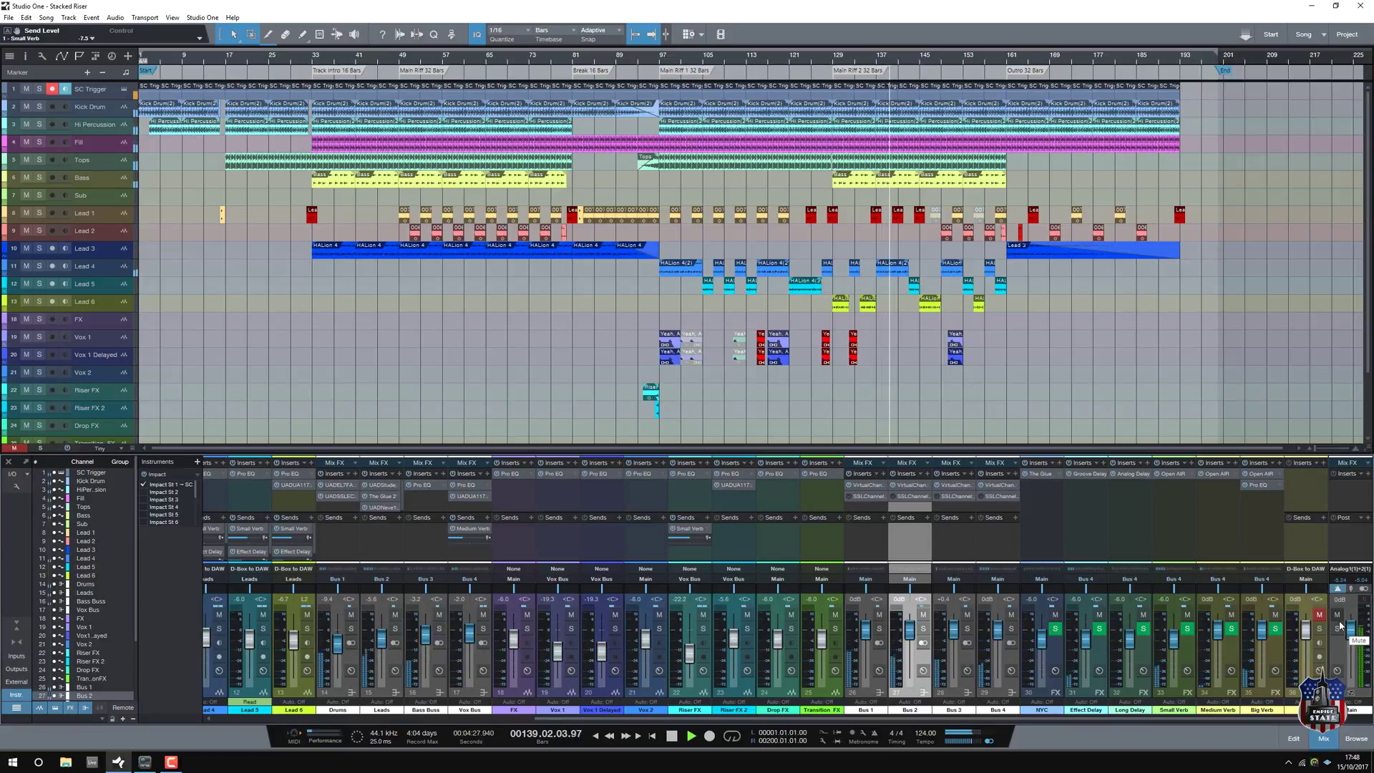
Step: Look through the compressor, delay and Open AIR reverb inserts on the NYC to Big Verb effect channels, close the window and stop playback
left_click(1043, 474)
left_click(1087, 474)
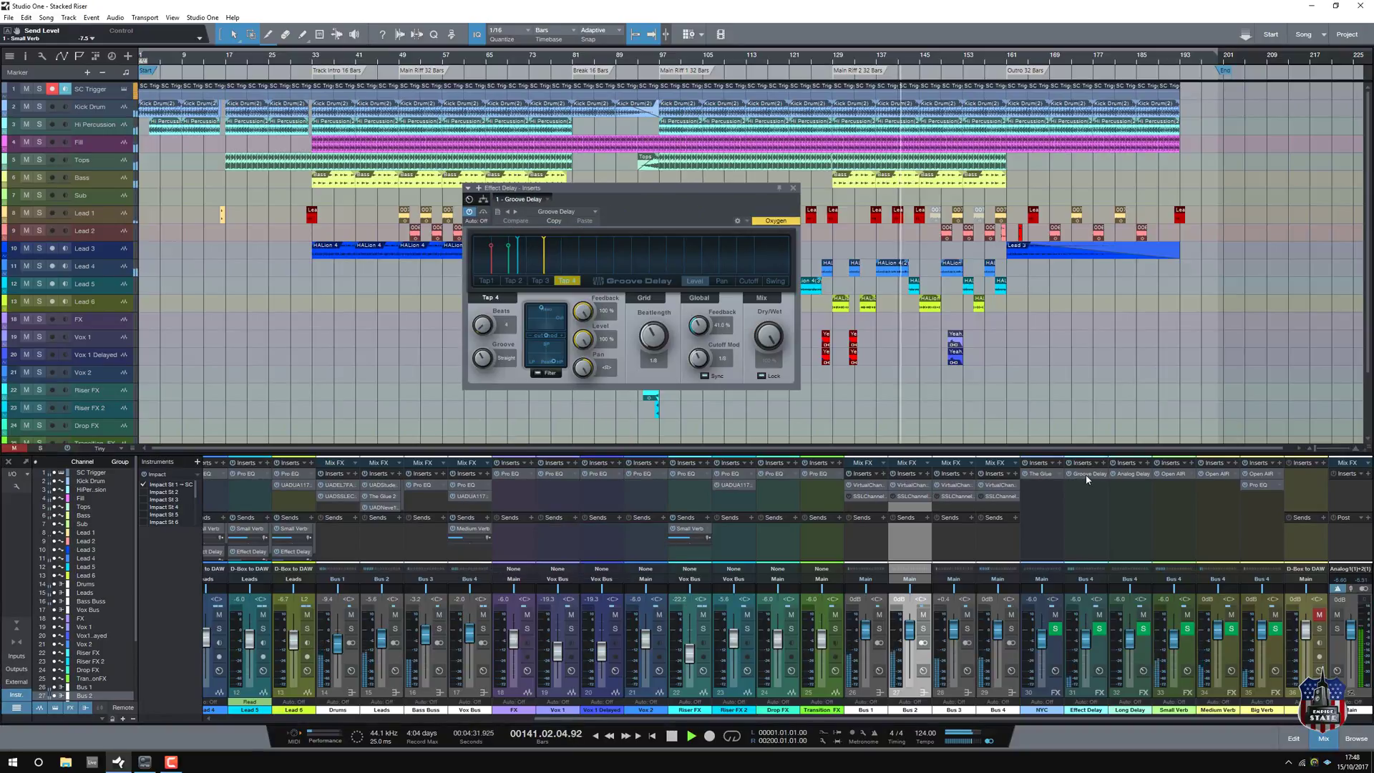
left_click(1131, 474)
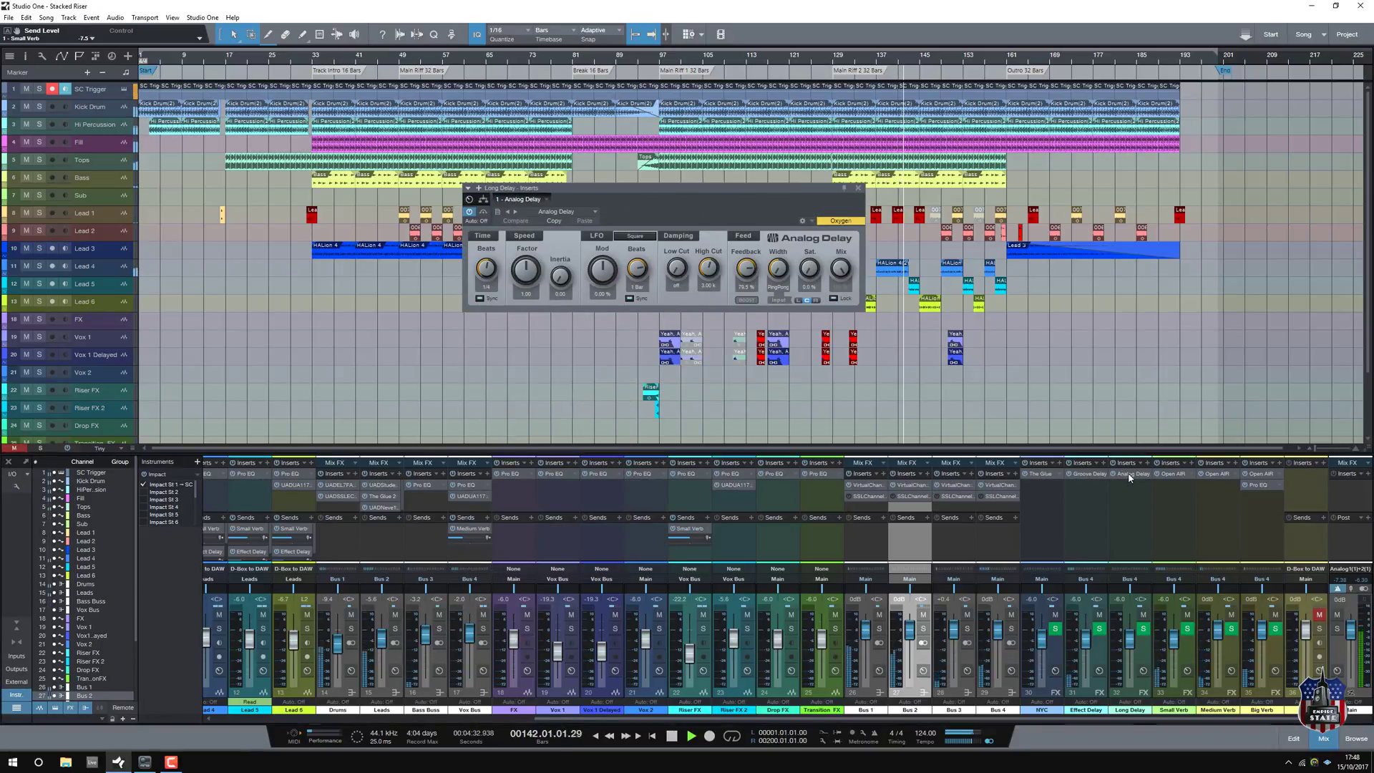
left_click(1172, 474)
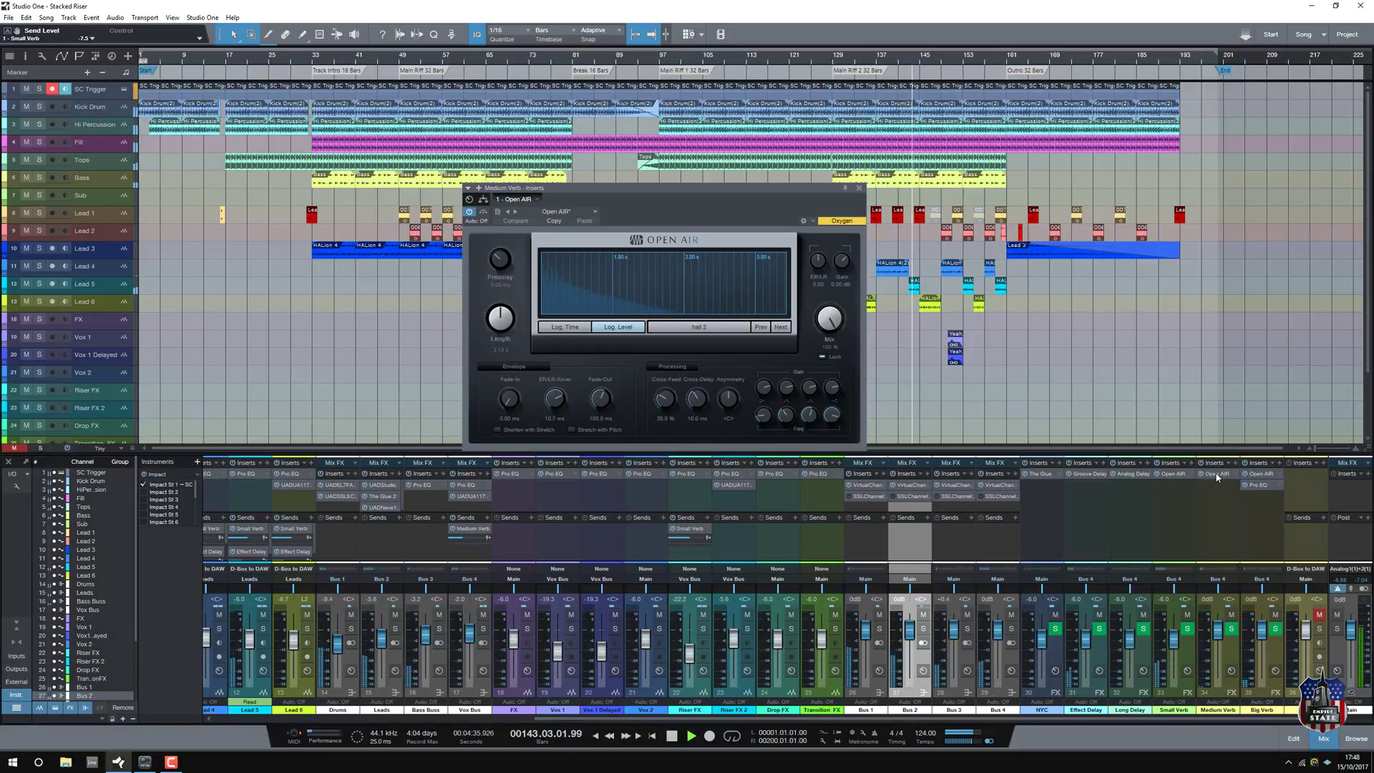
left_click(1256, 475)
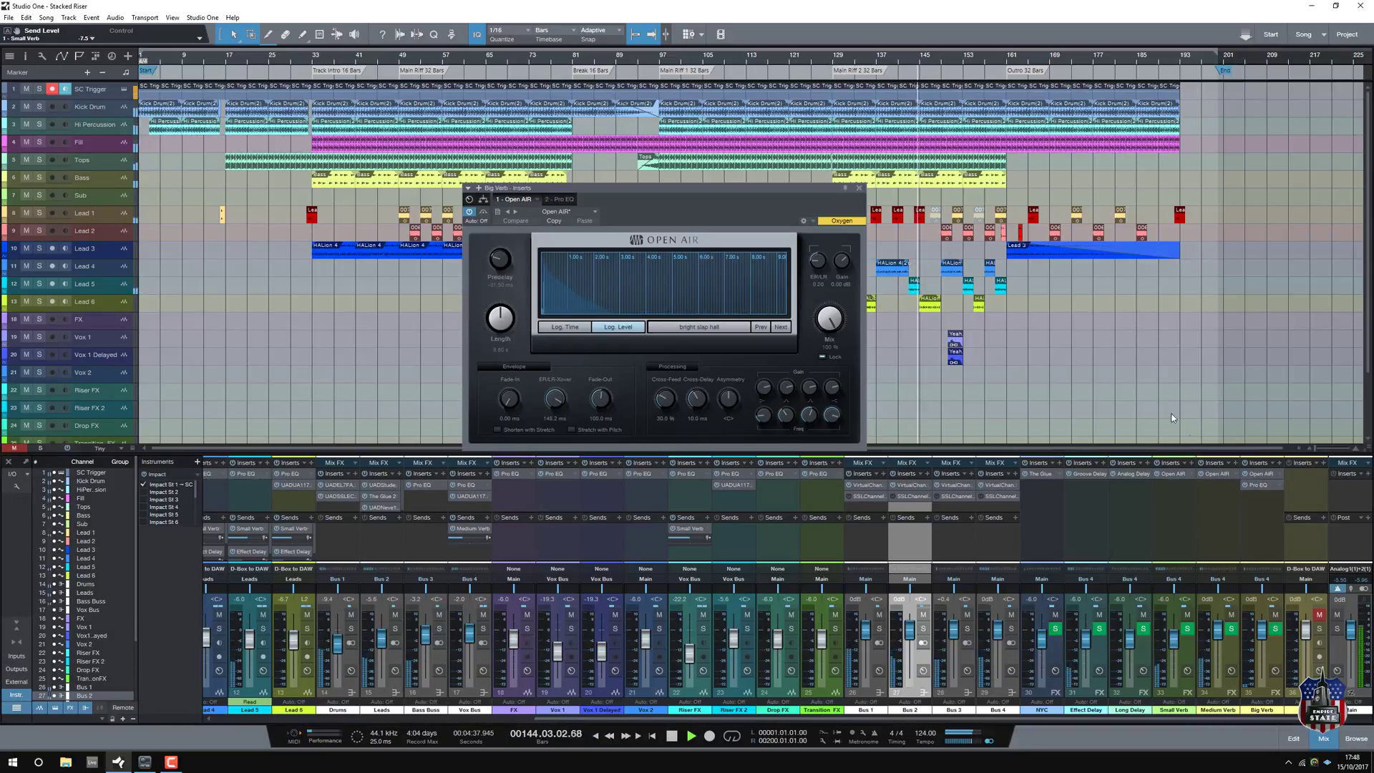
left_click(859, 190)
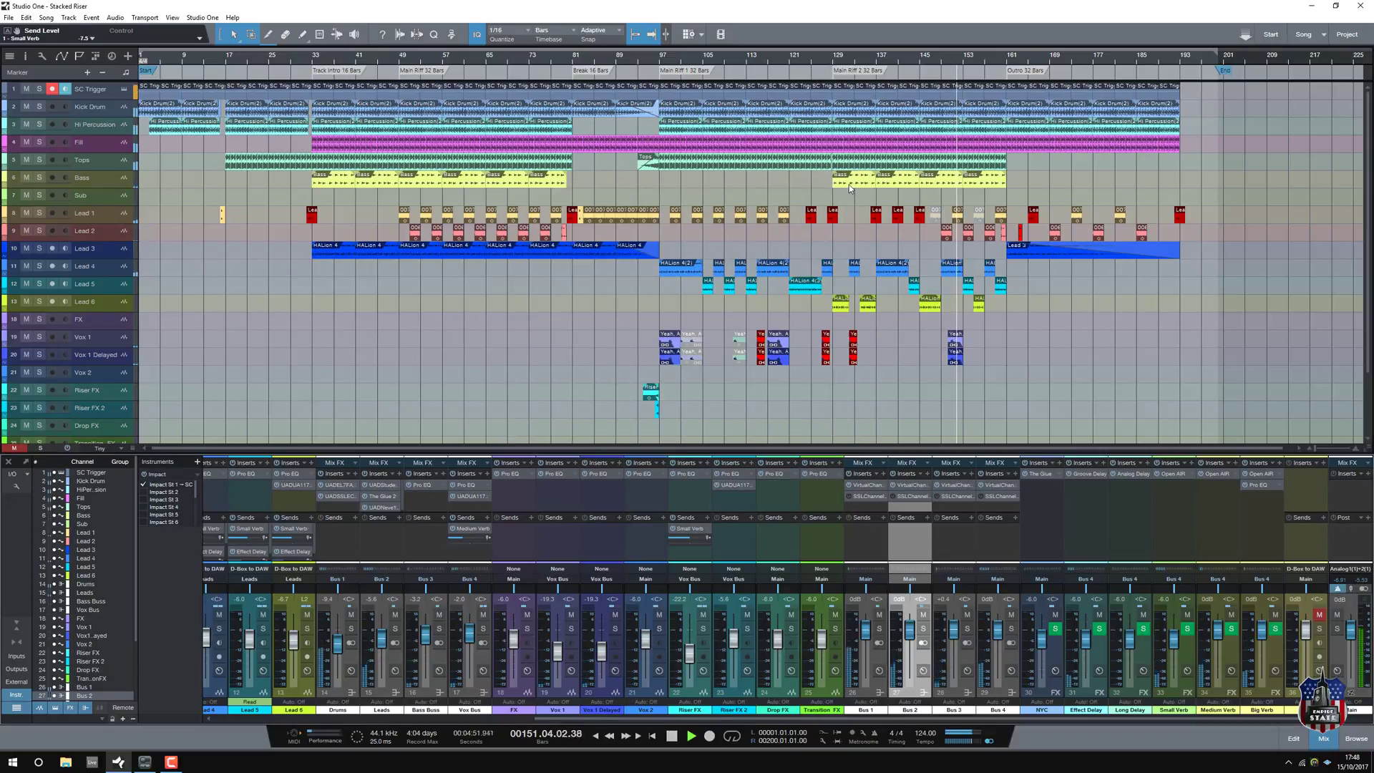
key("space")
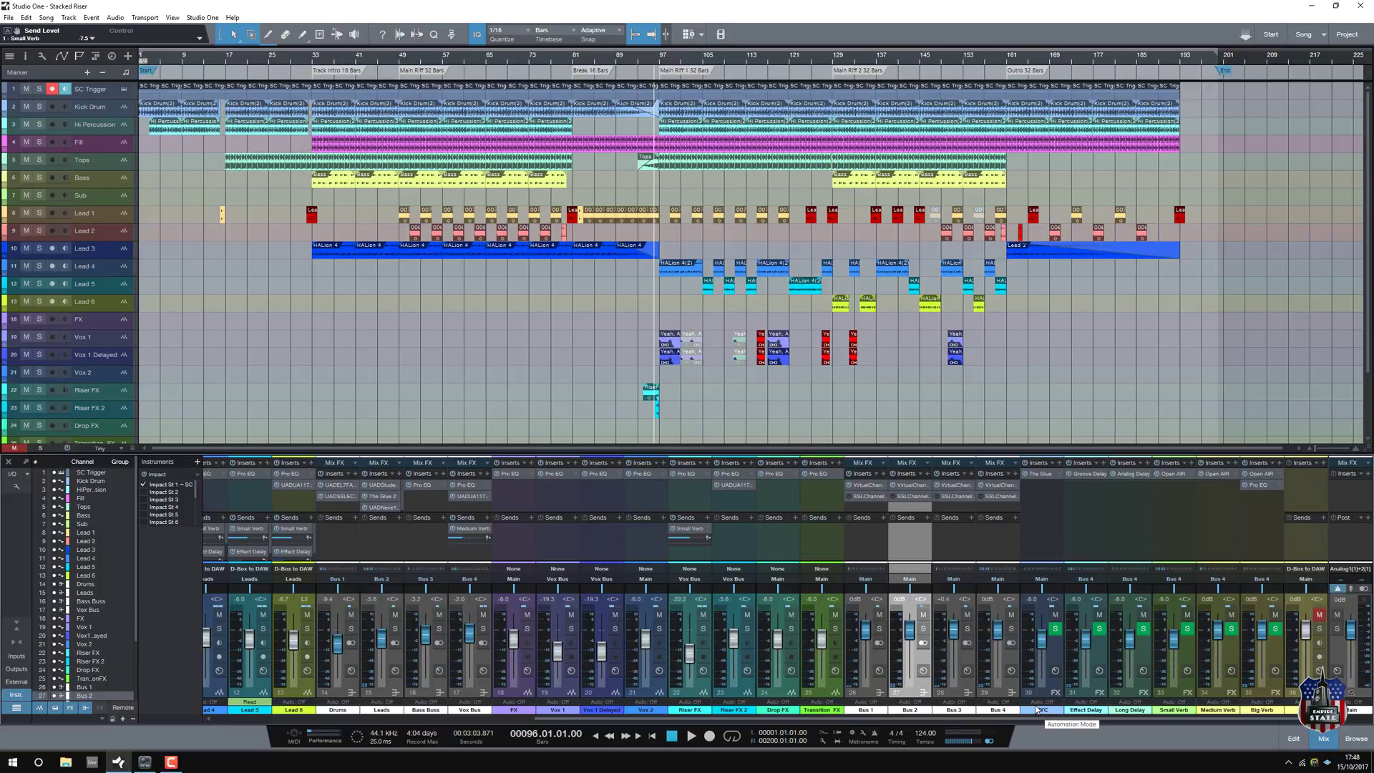
Step: Inspect The Glue compressor on the NYC channel, close its window and audition the NYC channel soloed from bar 96
left_click(1039, 475)
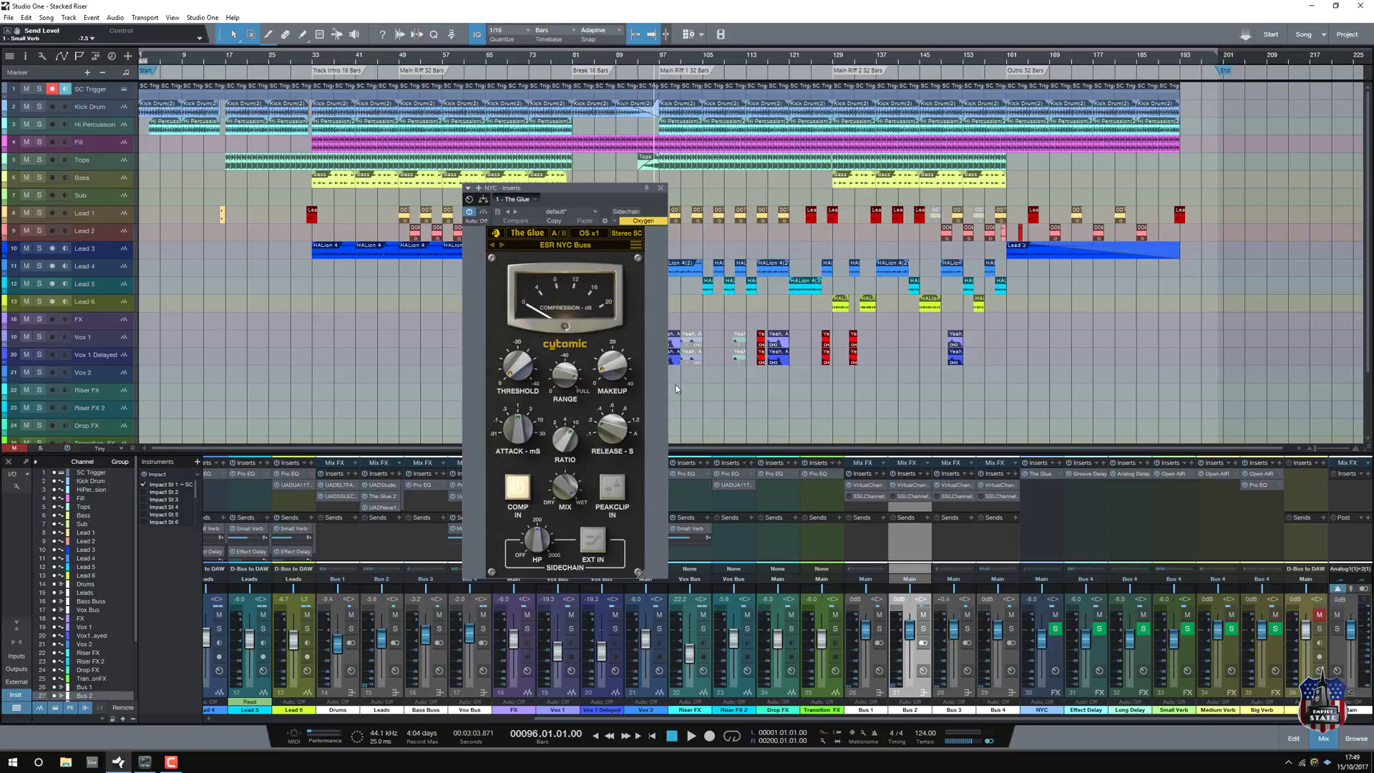
left_click(661, 189)
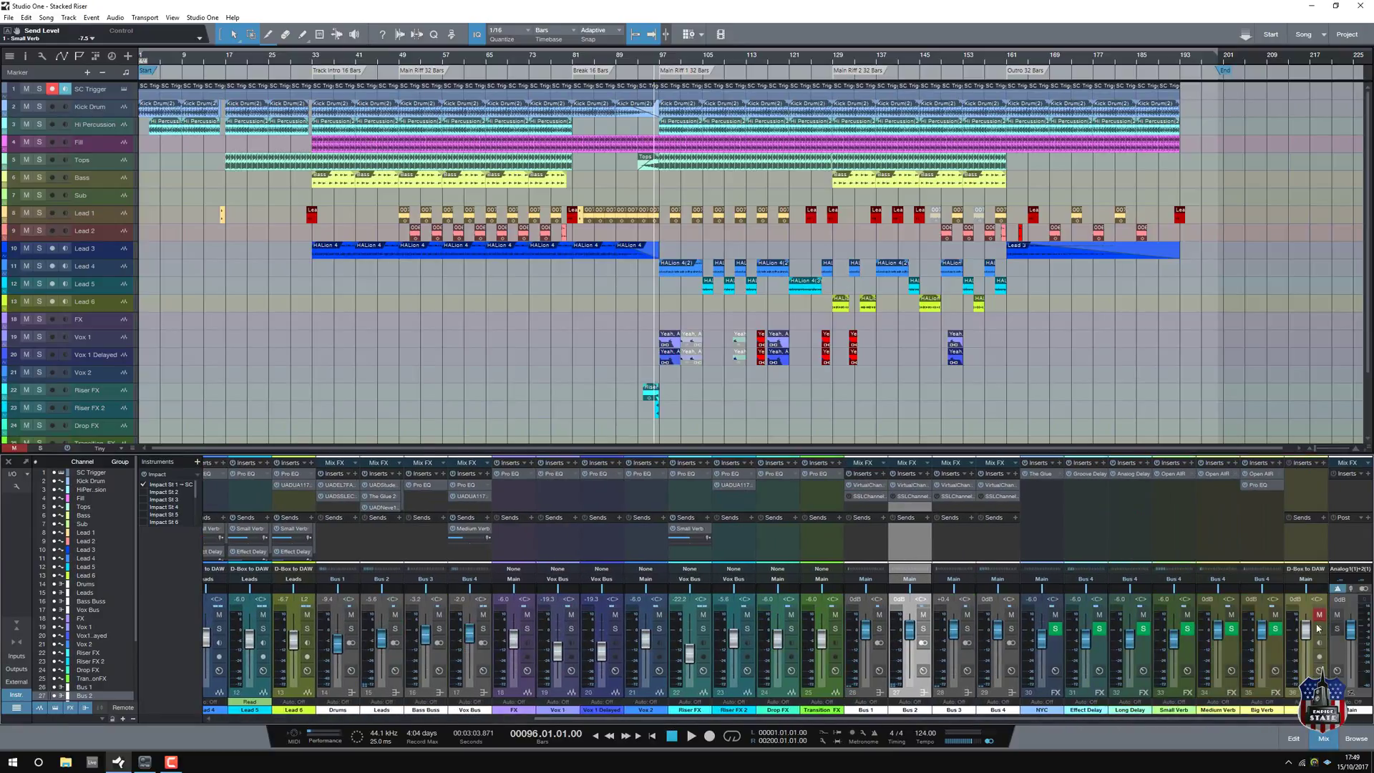
left_click(1276, 629)
left_click(1340, 630)
left_click_drag(673, 719, 390, 709)
key("space")
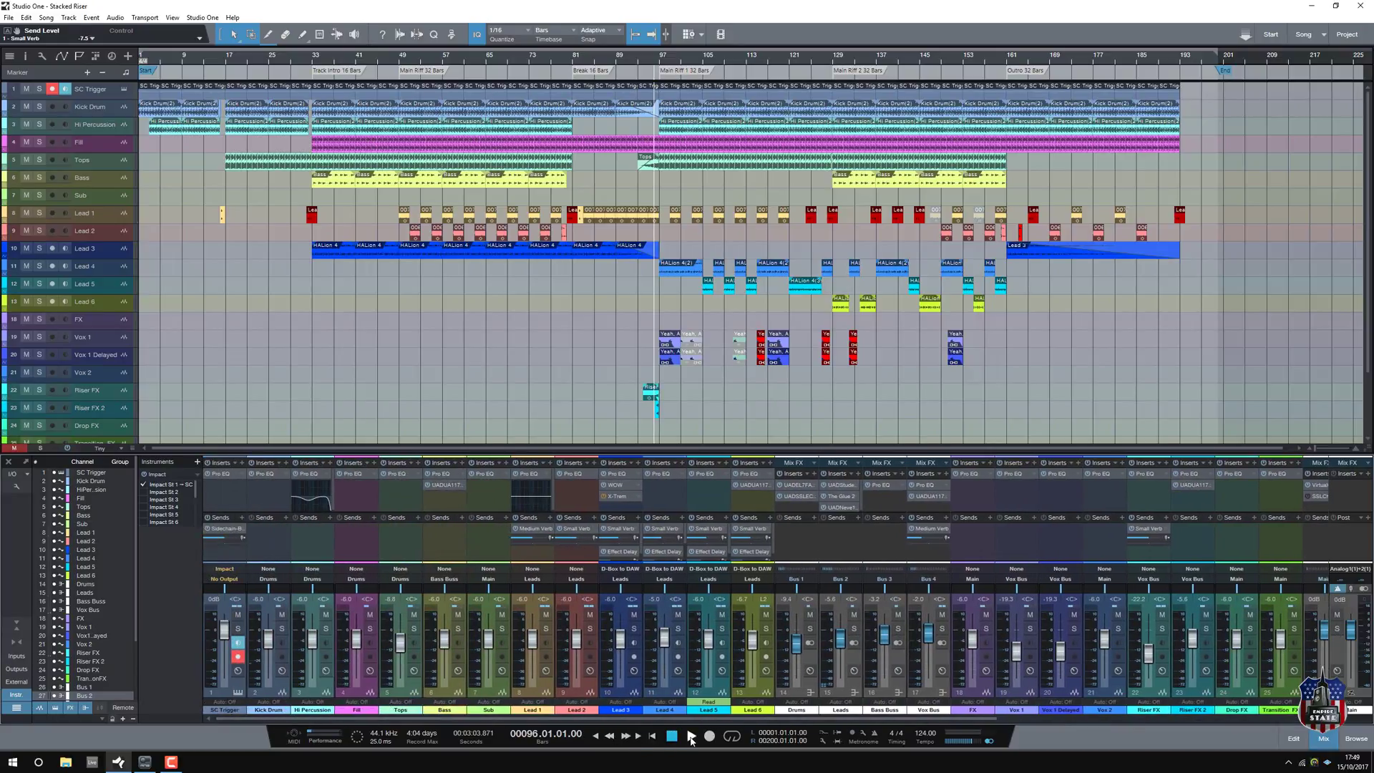
left_click_drag(731, 721, 1091, 718)
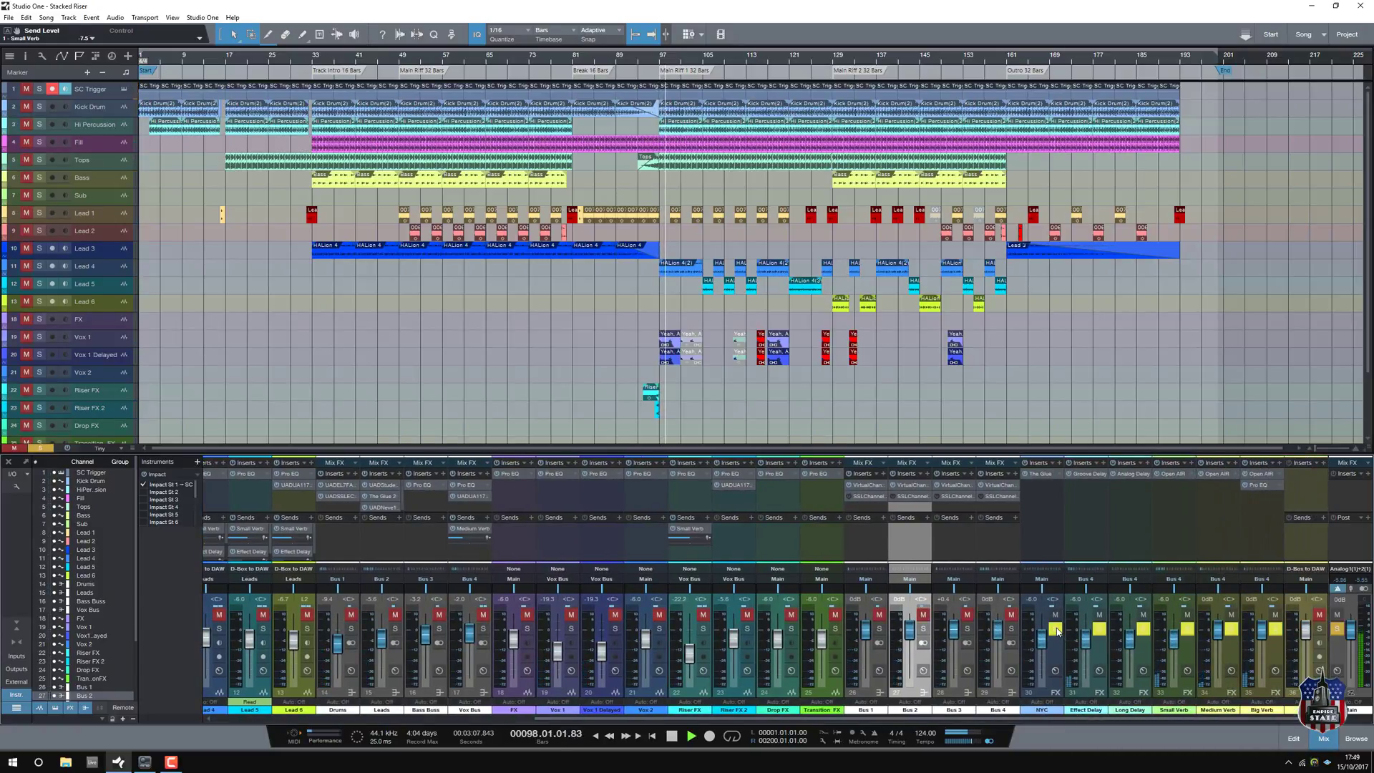
Step: Solo the Effect Delay channel, inspect its Groove Delay, close the window and audition it from Main Riff and just before Main Riff 1
left_click(1099, 629)
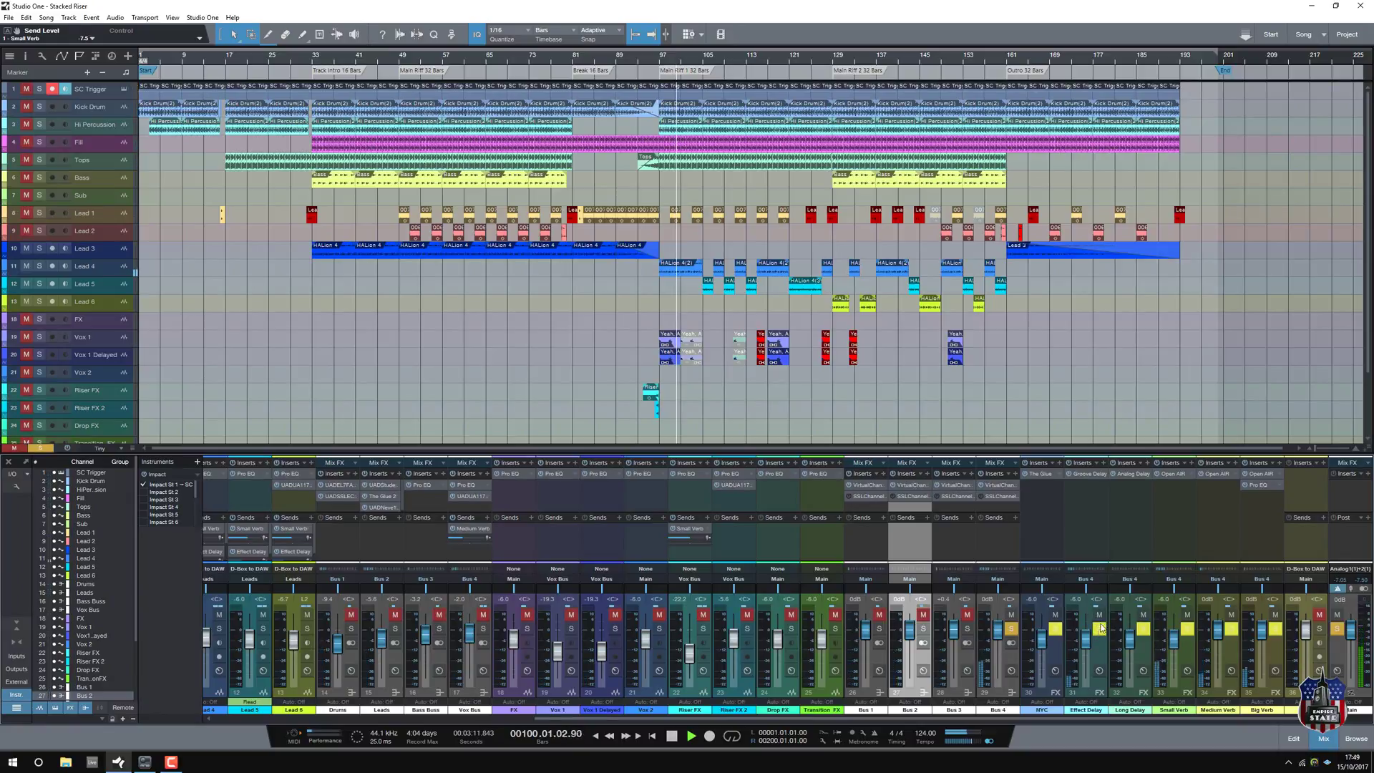
left_click(1094, 475)
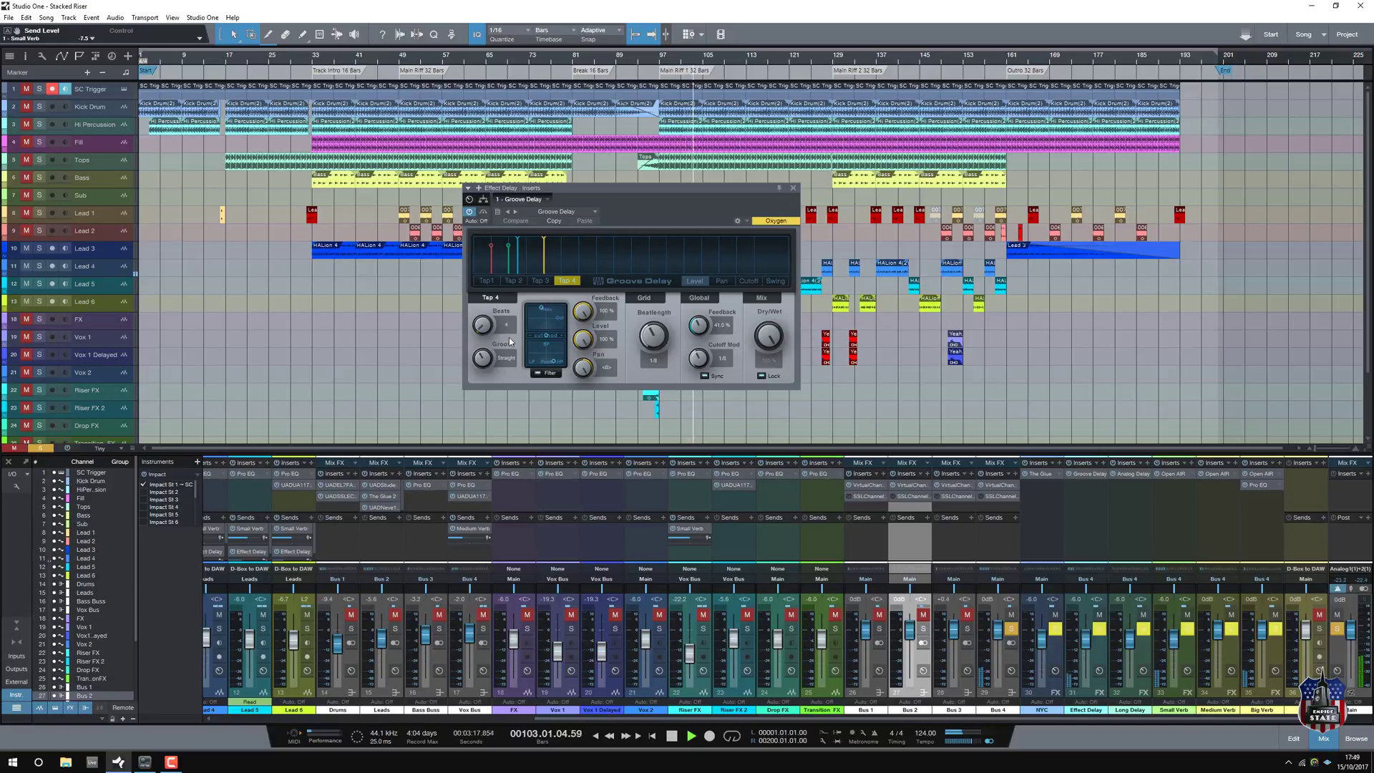
left_click(793, 190)
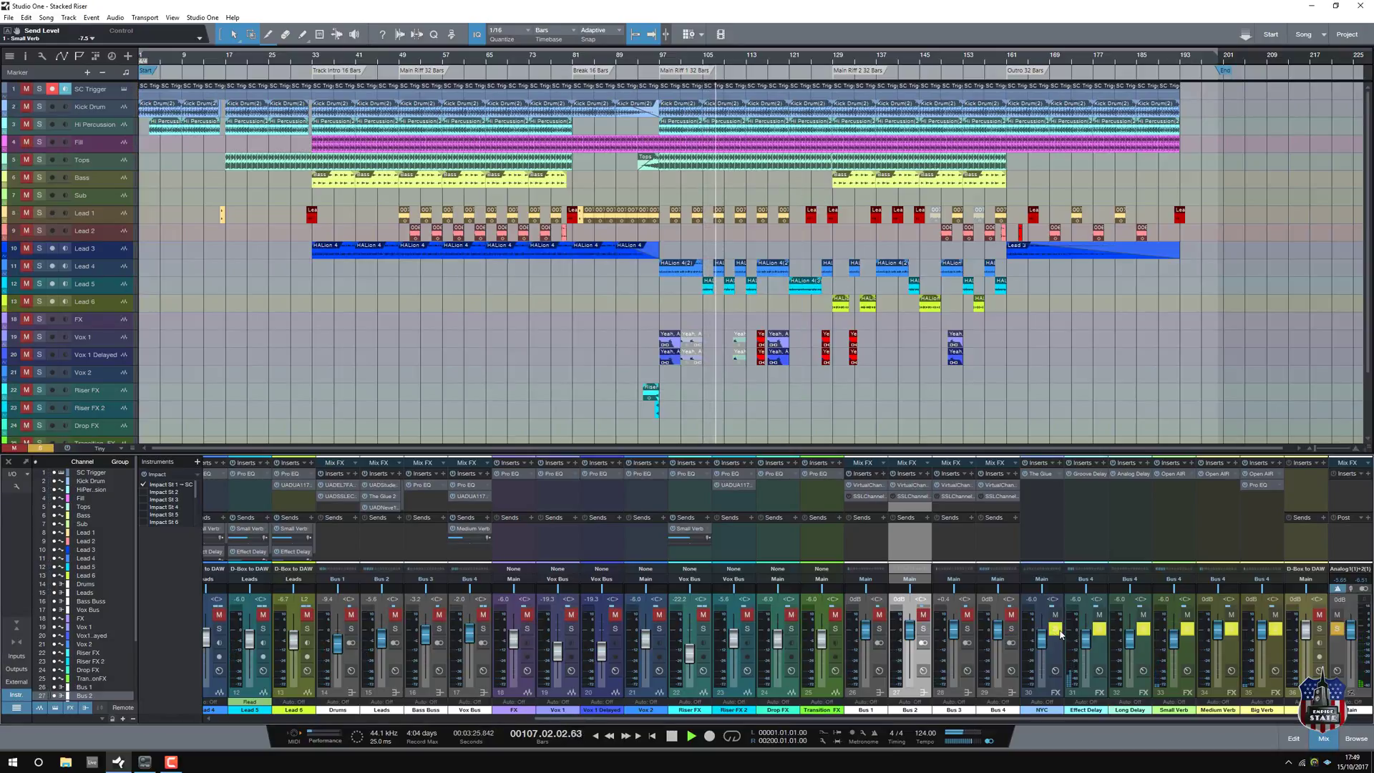
left_click(475, 74)
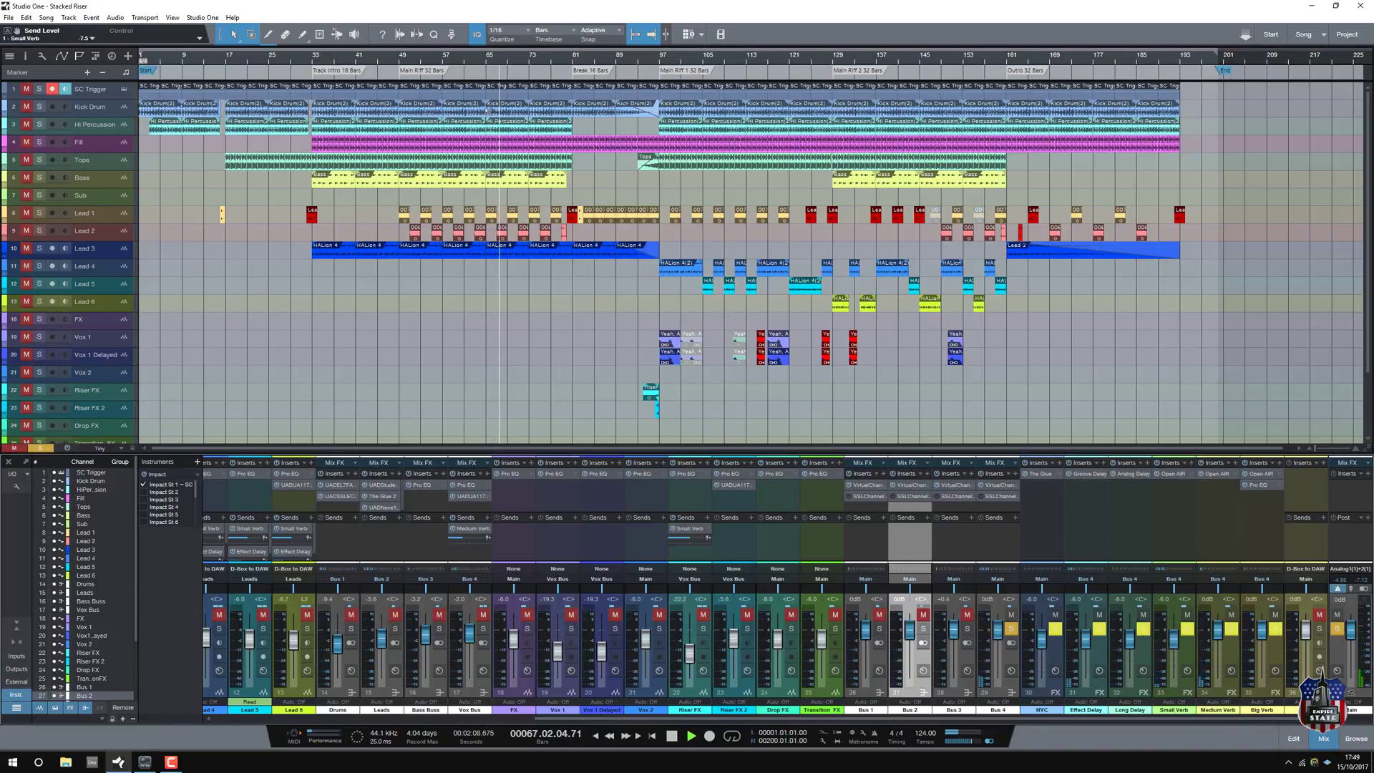
left_click(655, 66)
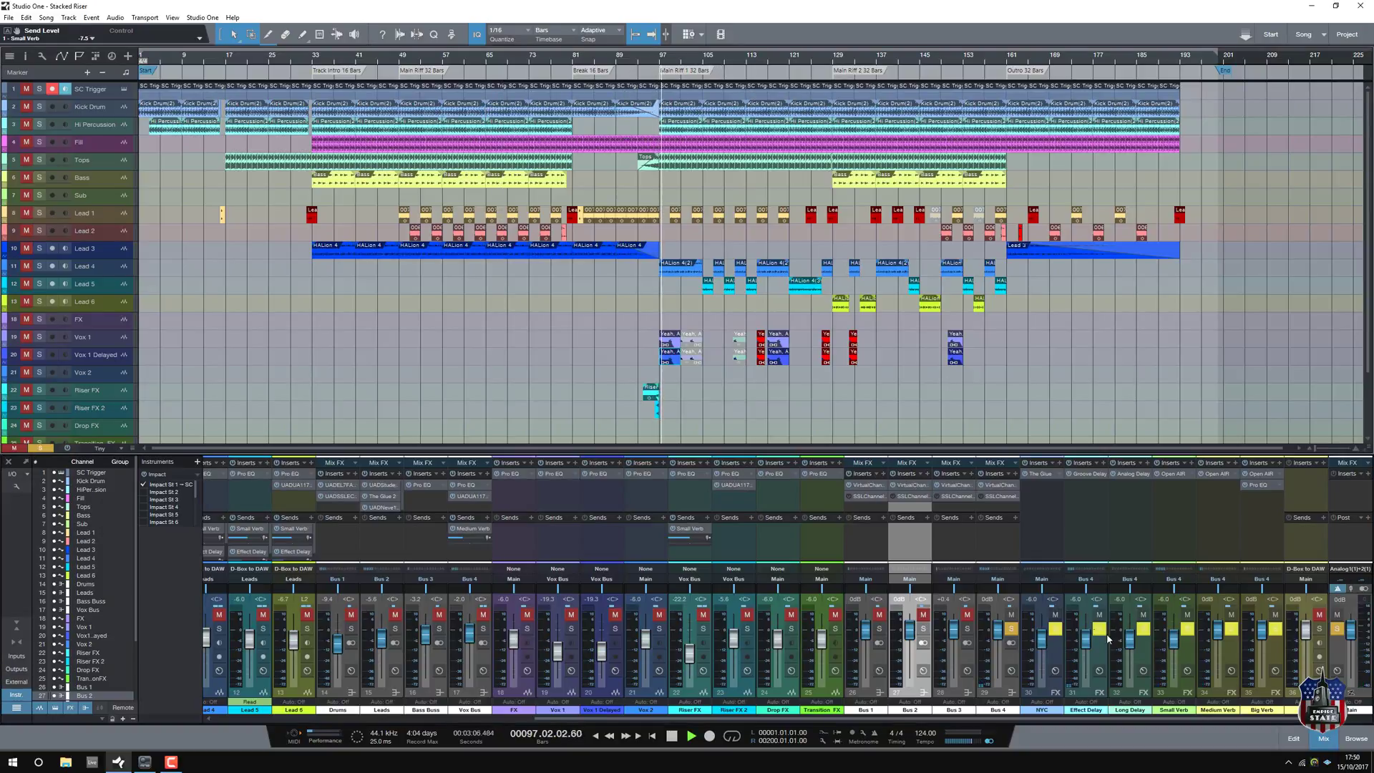
Step: Audition the Long Delay, Small Verb, Medium Verb and Big Verb channels in solo, clear the solos and stop playback
left_click(1144, 631)
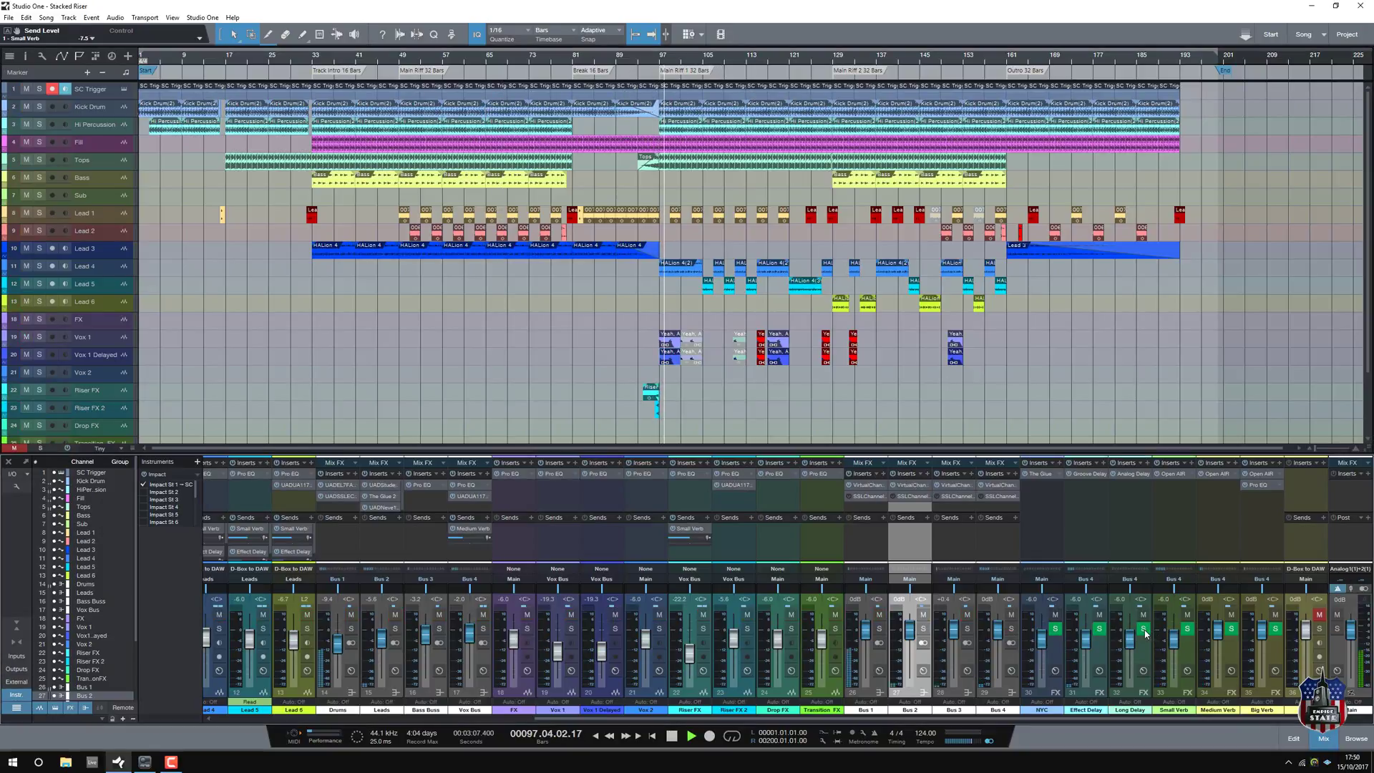
left_click(1186, 630)
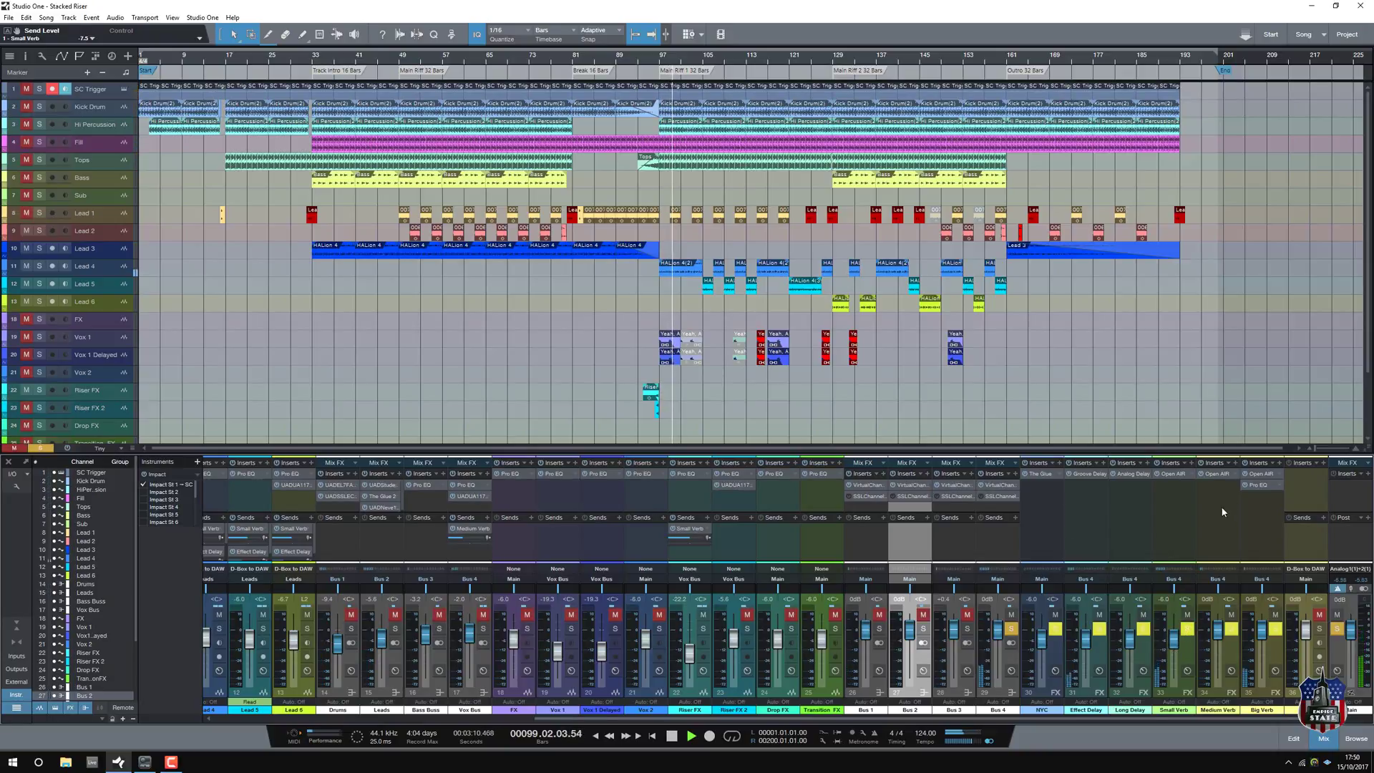
left_click(1190, 633)
left_click(1230, 633)
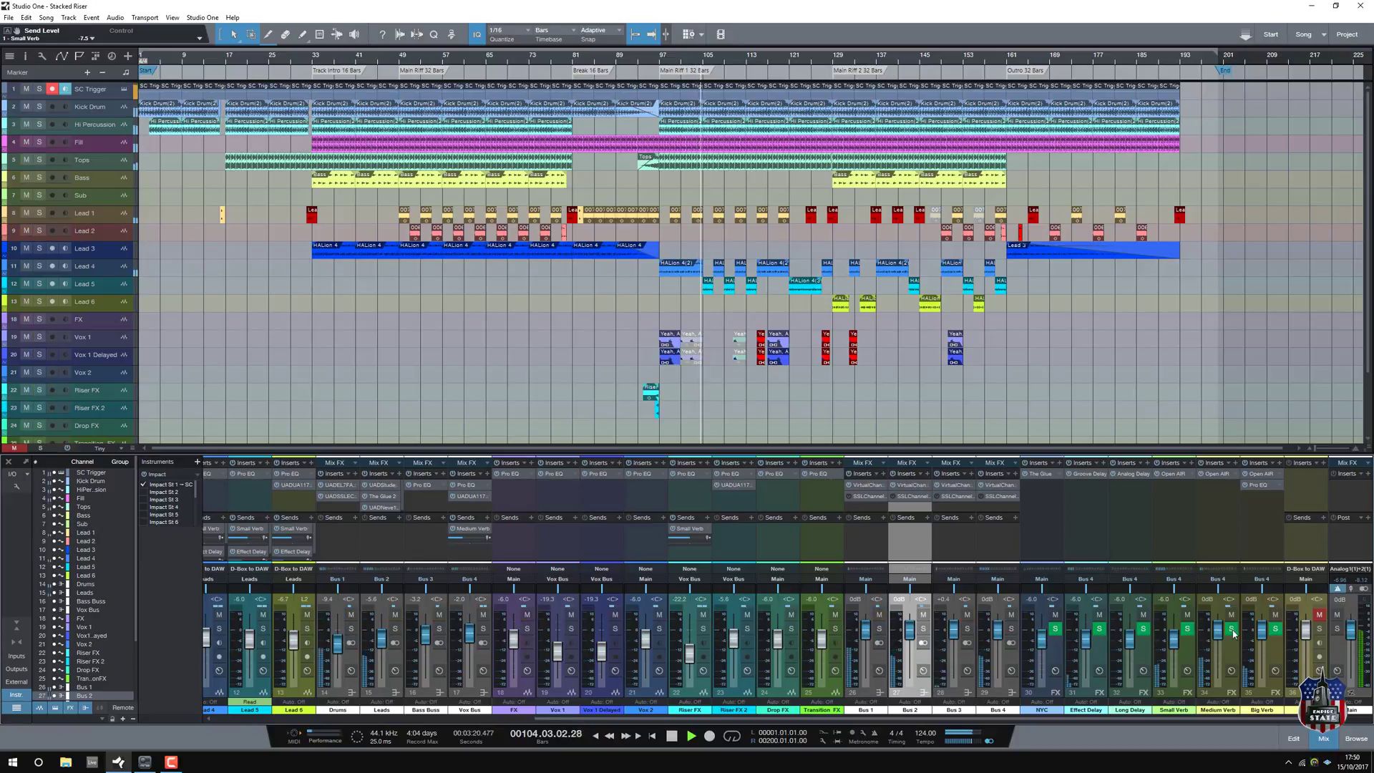
left_click(1275, 630)
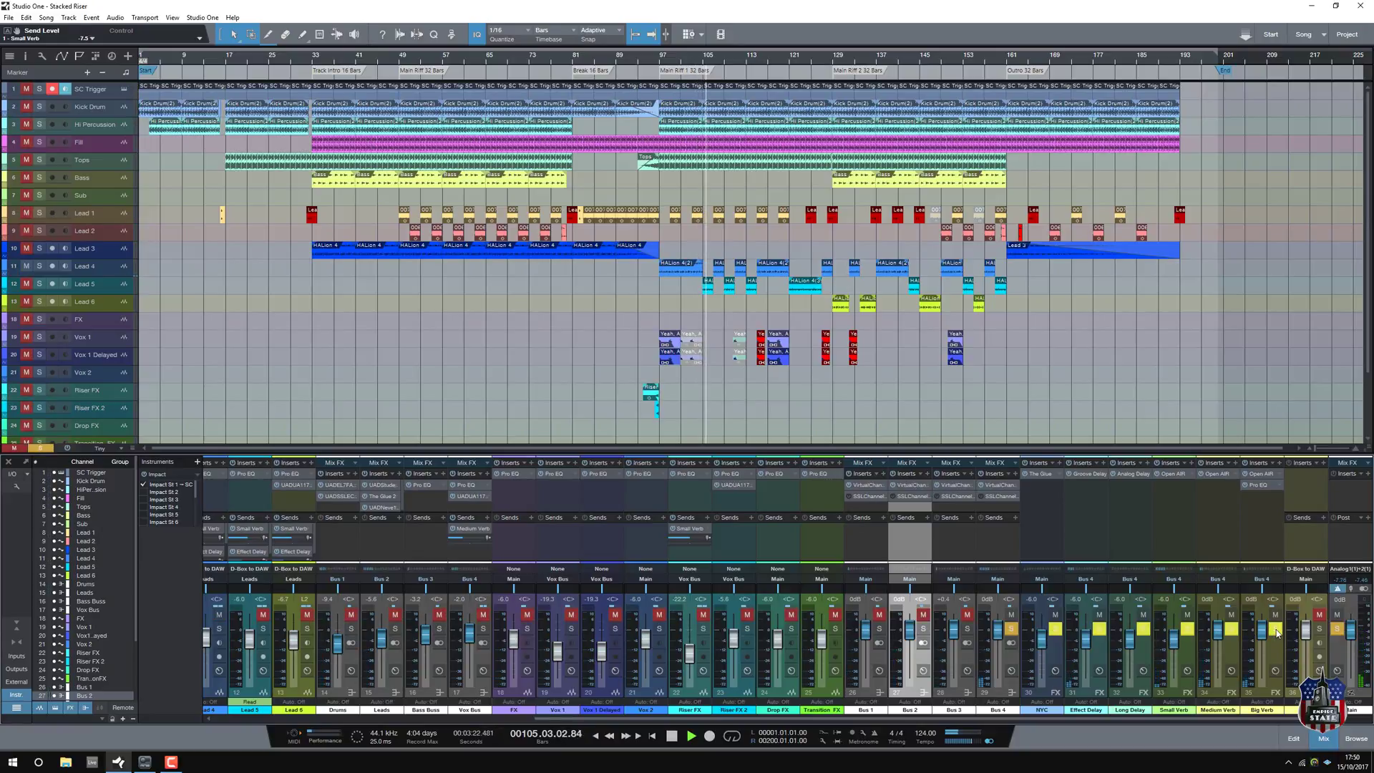
left_click(1278, 633)
key("space")
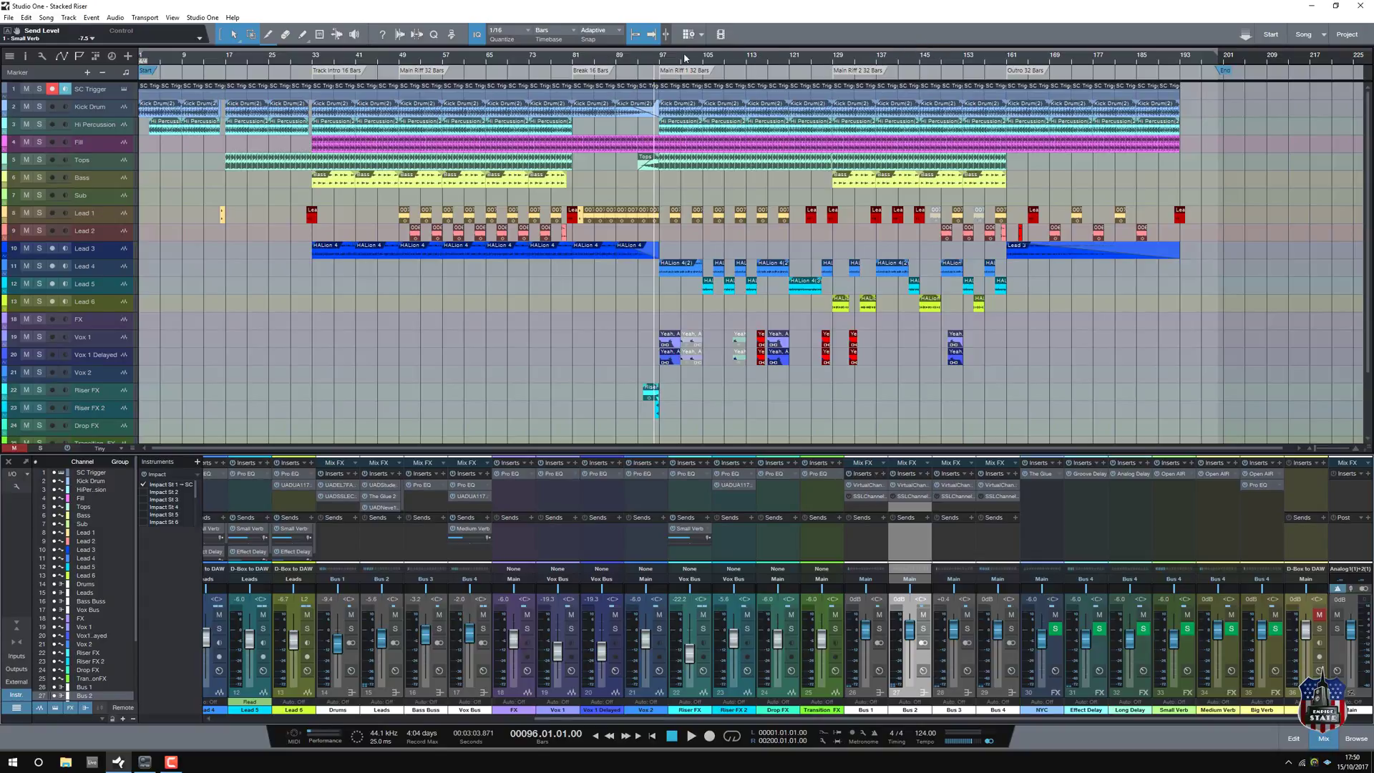
Step: Play the full mix from bar 93
left_click(637, 63)
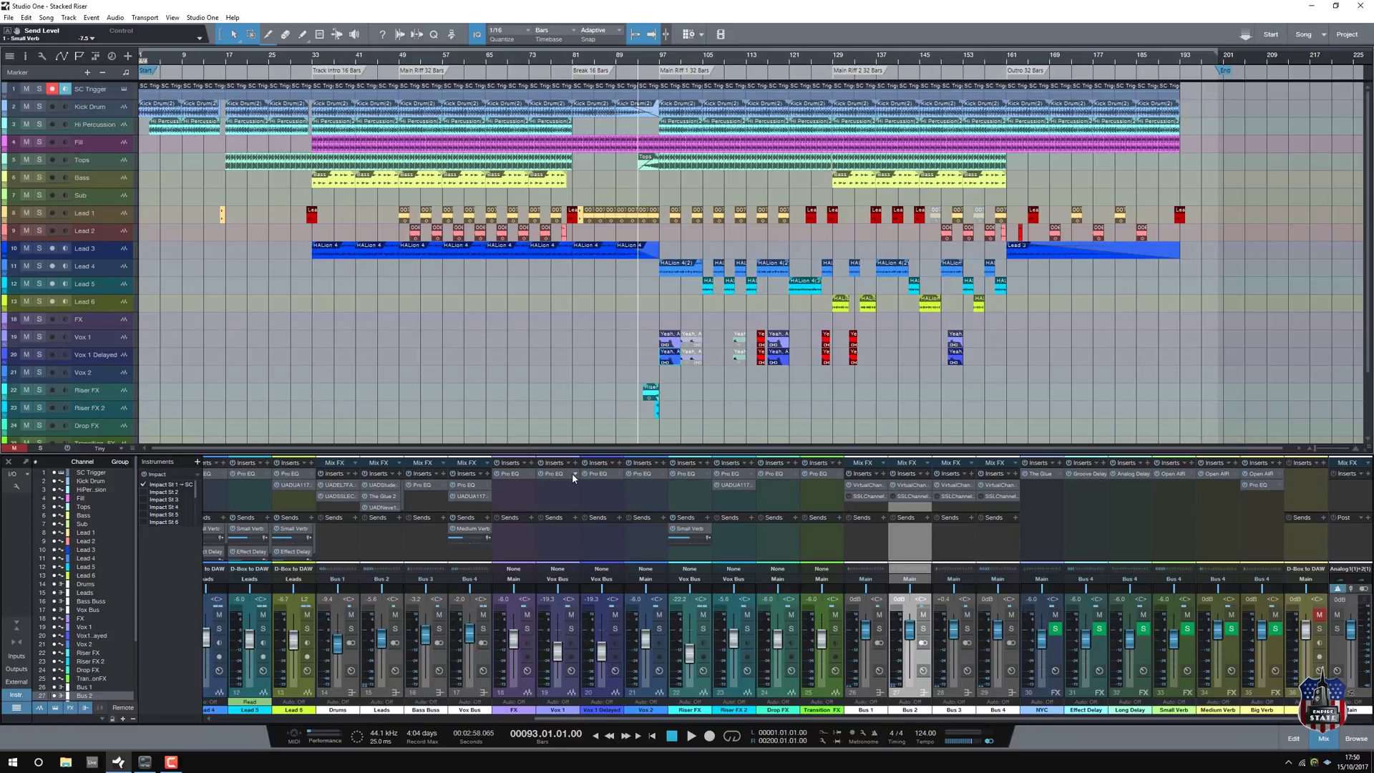
left_click(691, 737)
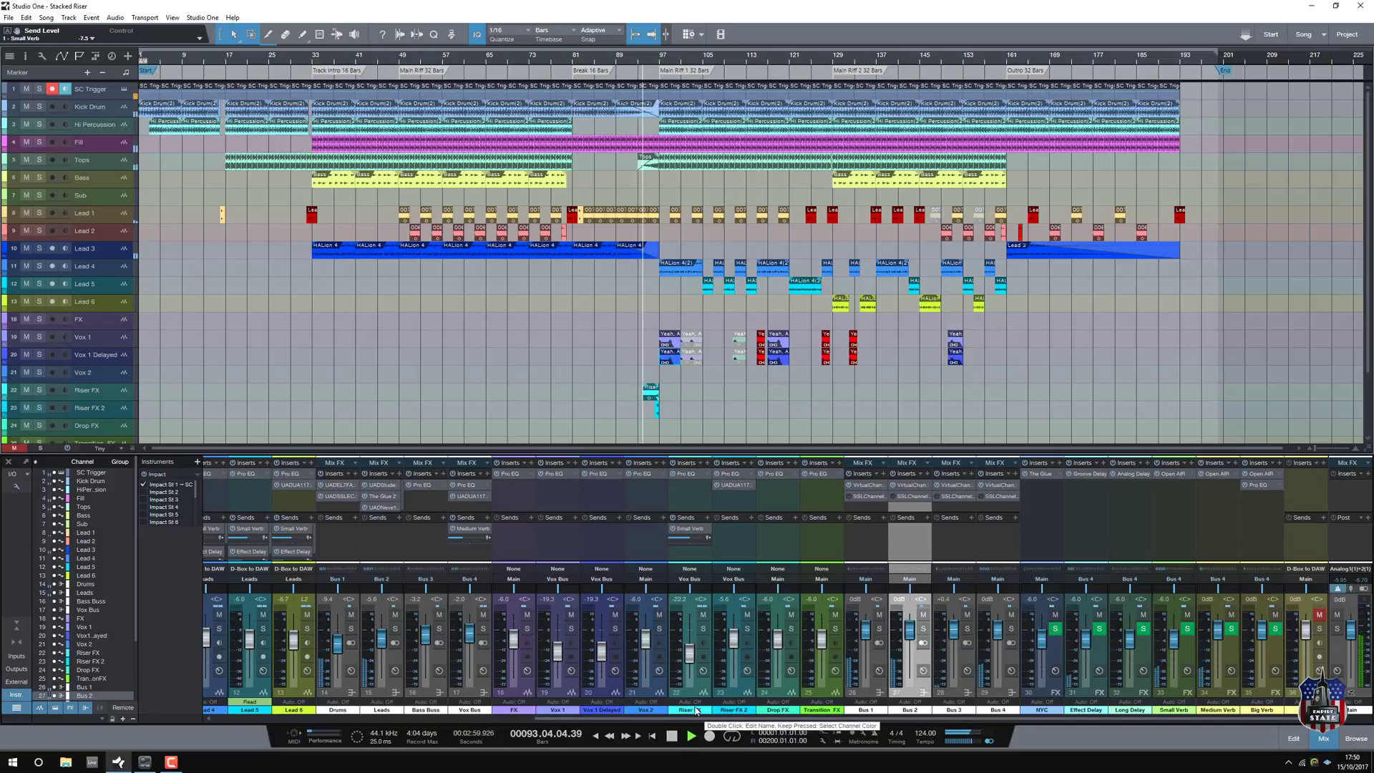